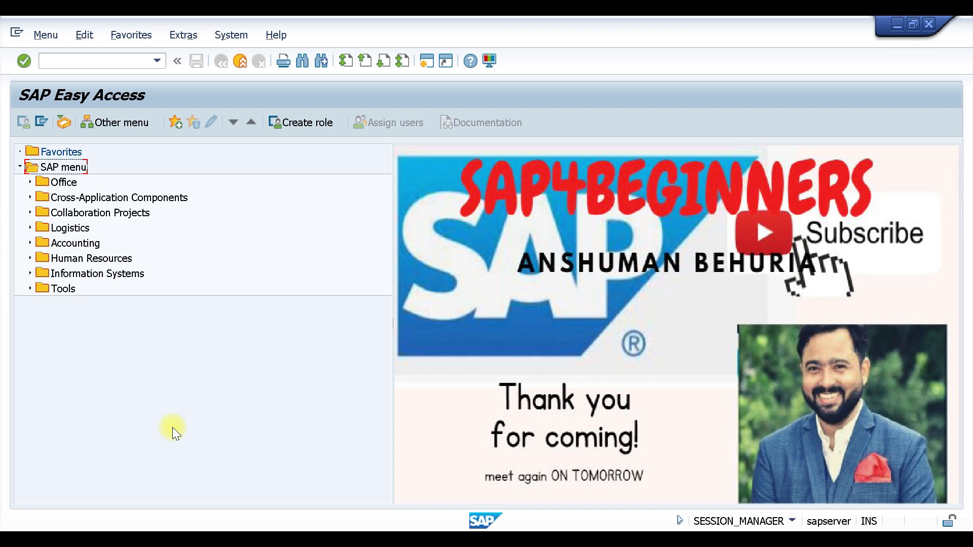
Start transaction SPRO and display the SAP Customizing Implementation Guide
{"action": "left_click", "coordinate": [117, 61]}
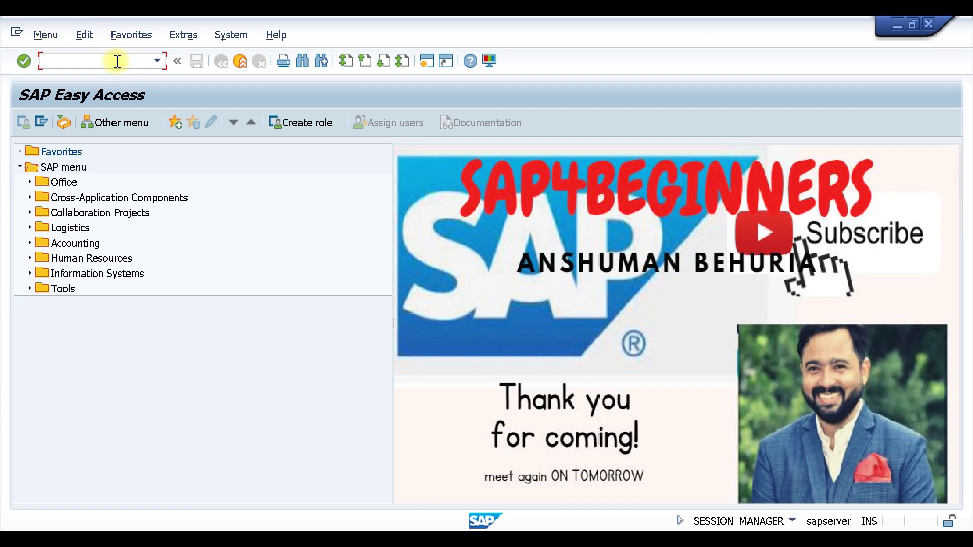
{"action": "type", "text": "SPRO"}
{"action": "key", "text": "Return"}
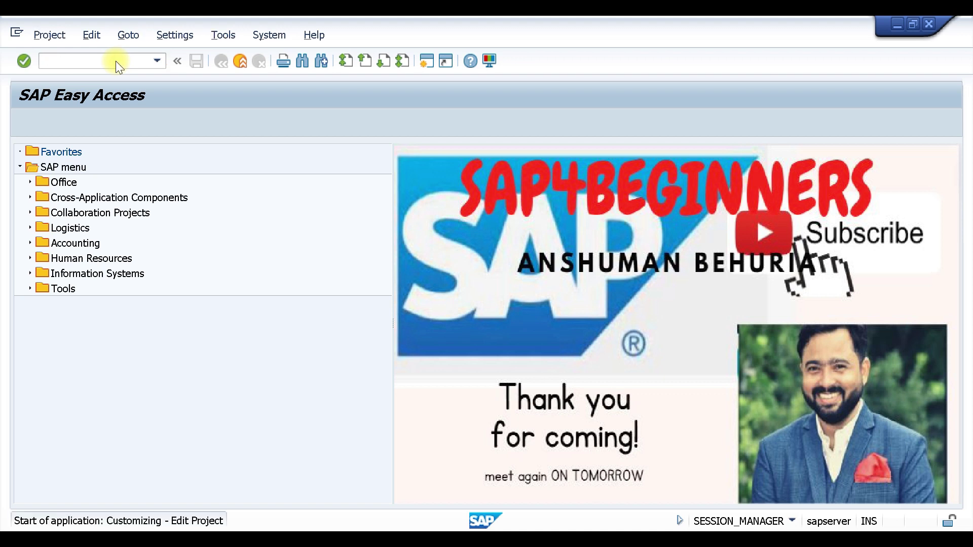
{"action": "left_click", "coordinate": [65, 123]}
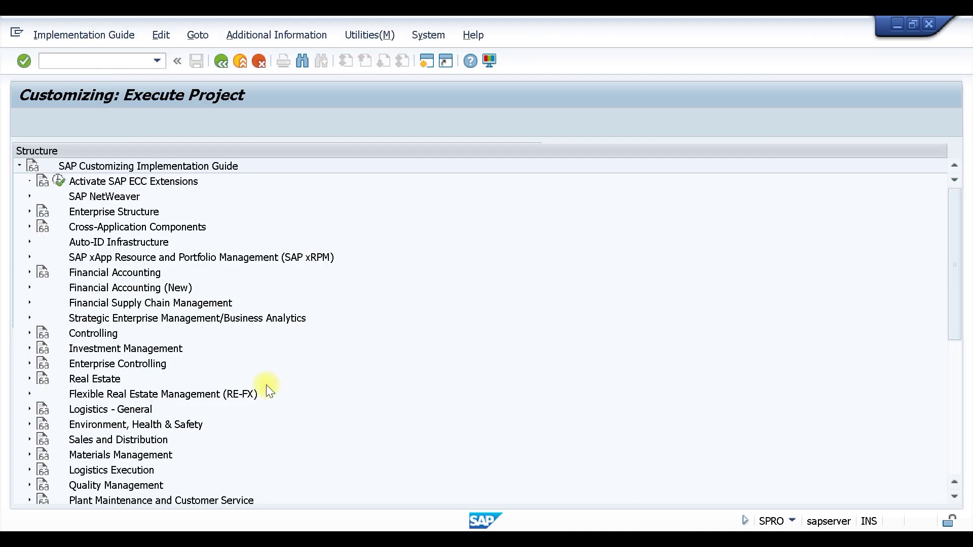
Open the Define Storage Type activity under Logistics Execution, Warehouse Management, Master Data
{"action": "left_click", "coordinate": [30, 470]}
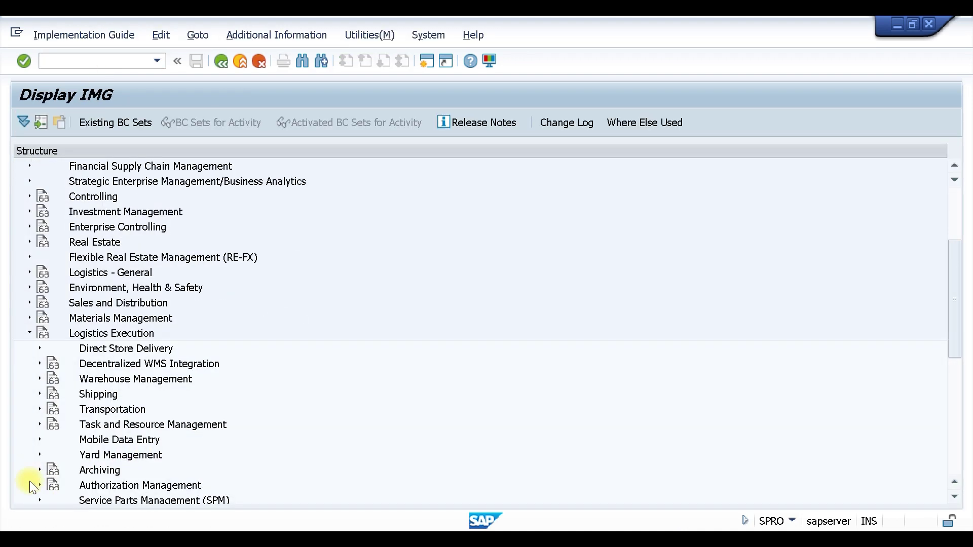
{"action": "left_click", "coordinate": [40, 379]}
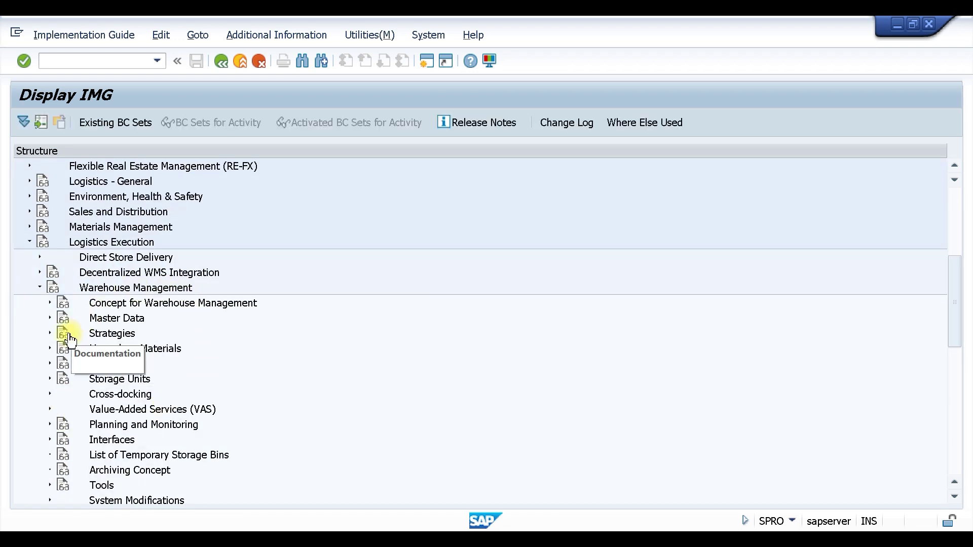
{"action": "left_click", "coordinate": [50, 318]}
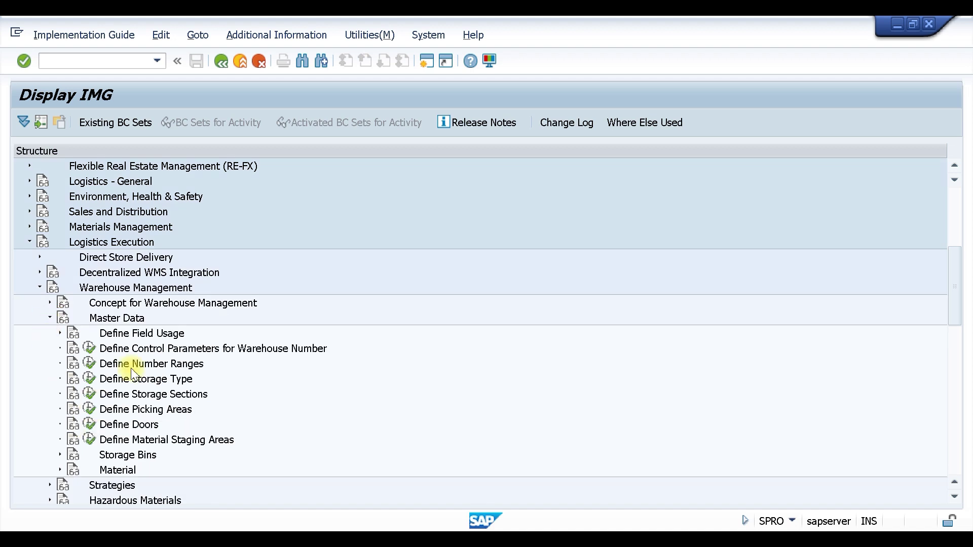
{"action": "left_click", "coordinate": [90, 379]}
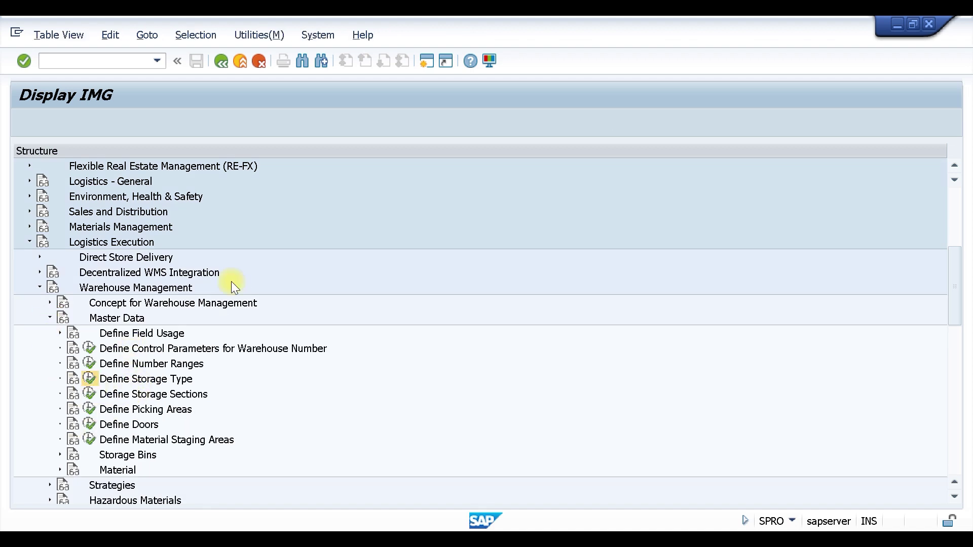
Position the storage type list at warehouse number W01
{"action": "left_click", "coordinate": [162, 497]}
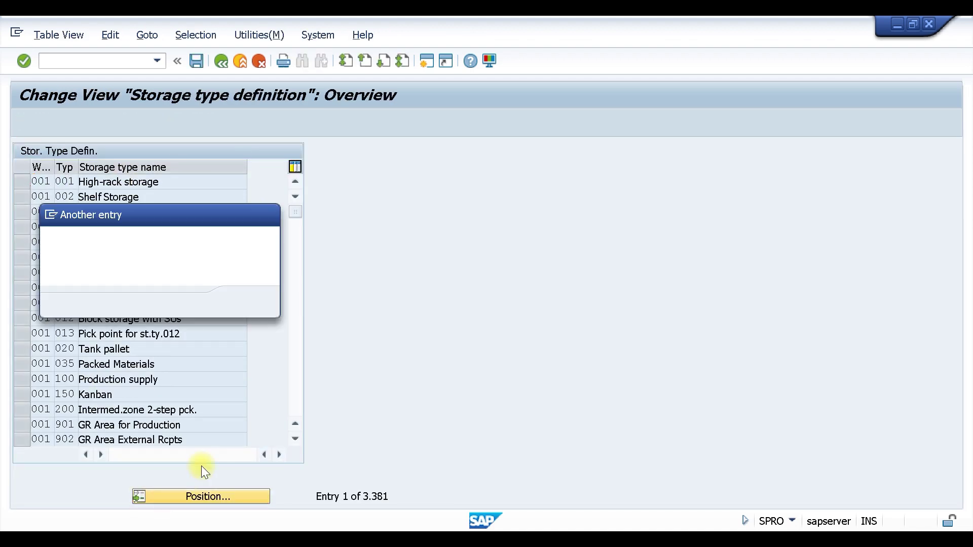
{"action": "type", "text": "W"}
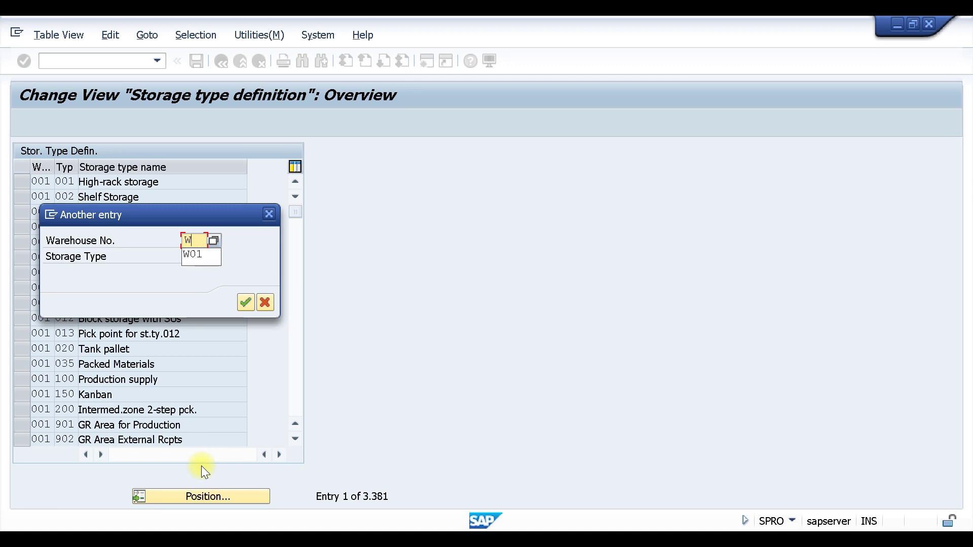
{"action": "type", "text": "01"}
{"action": "key", "text": "Return"}
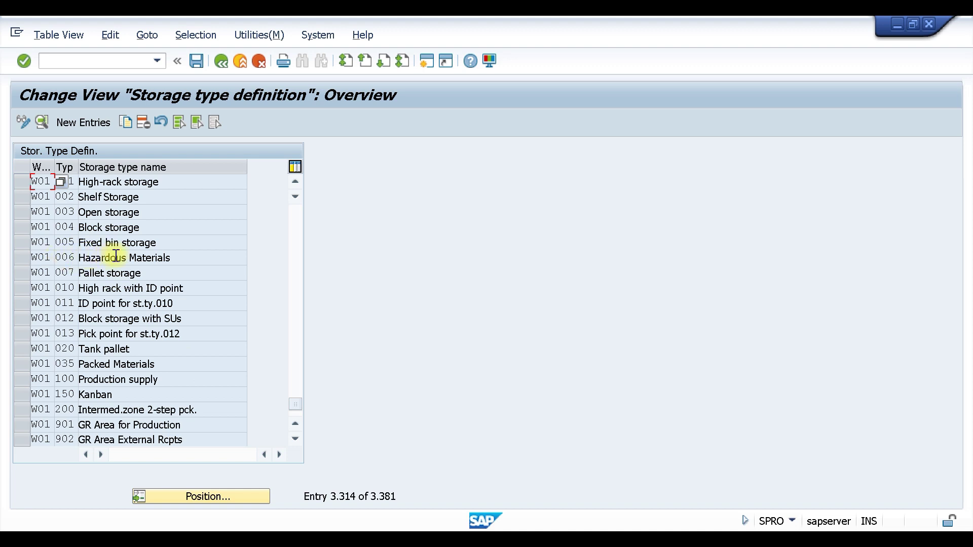
Open the details of W01 storage type 006 Hazardous Materials and review the available putaway strategies
{"action": "left_click", "coordinate": [23, 259]}
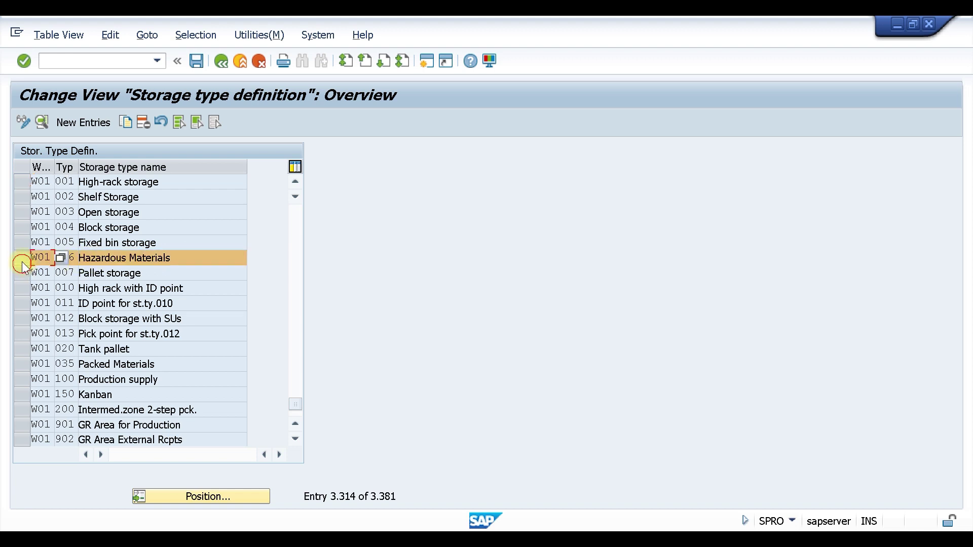
{"action": "left_click", "coordinate": [42, 122]}
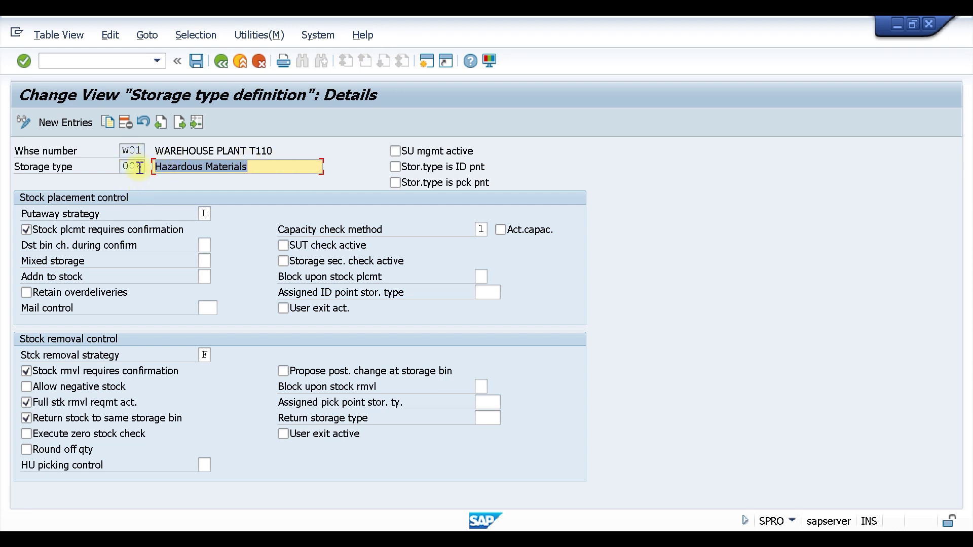
{"action": "left_click_drag", "start_coordinate": [162, 167], "coordinate": [248, 165]}
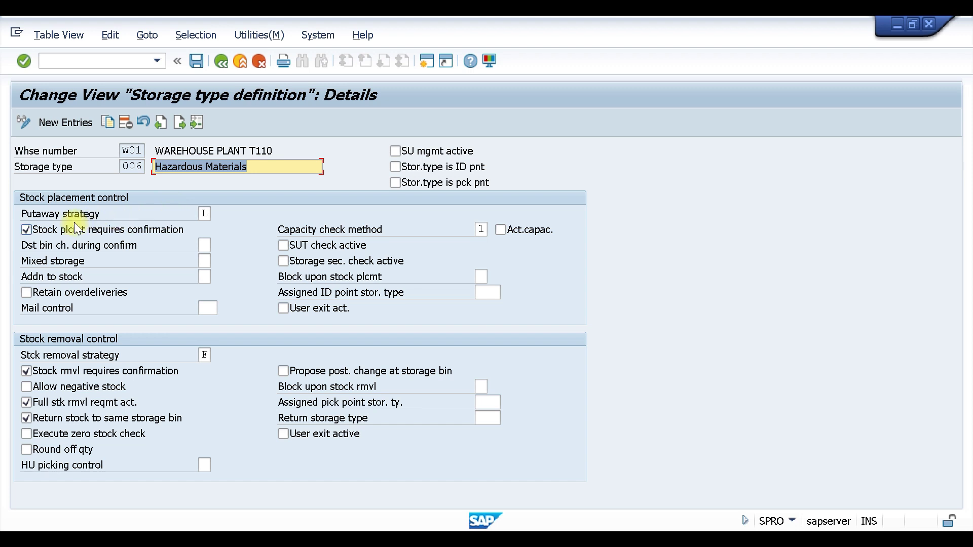
{"action": "left_click", "coordinate": [214, 213]}
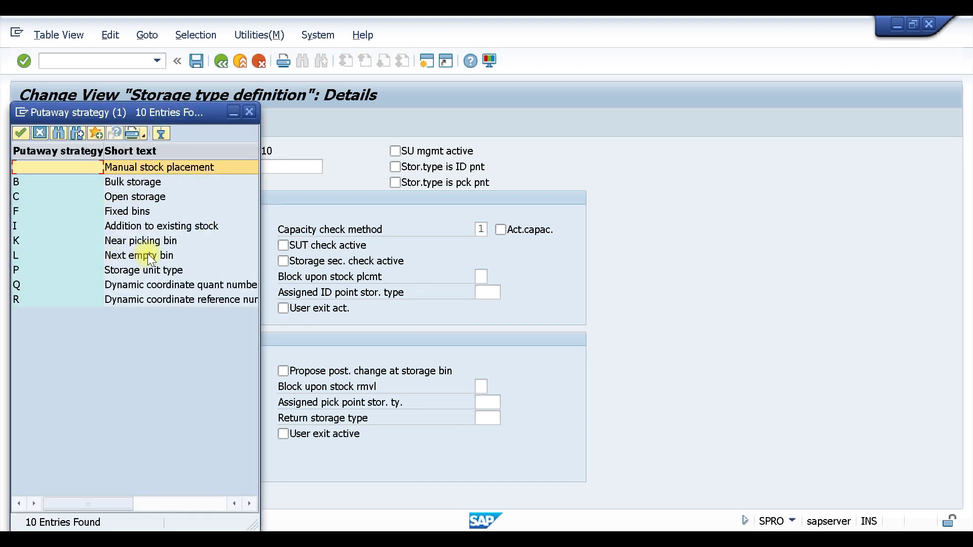
{"action": "left_click", "coordinate": [251, 109]}
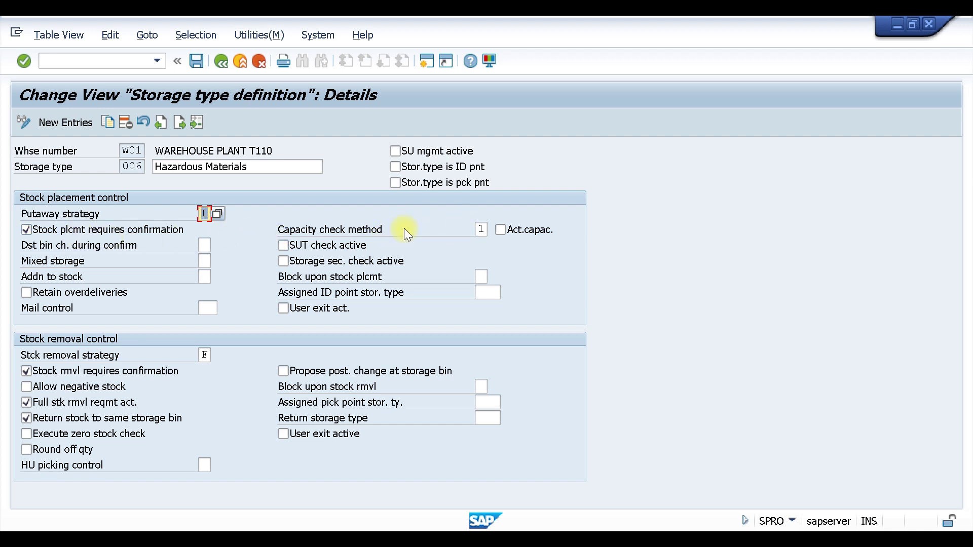
Review the available capacity check methods for the Hazardous Materials storage type, including check according to maximum weight
{"action": "left_click", "coordinate": [479, 231]}
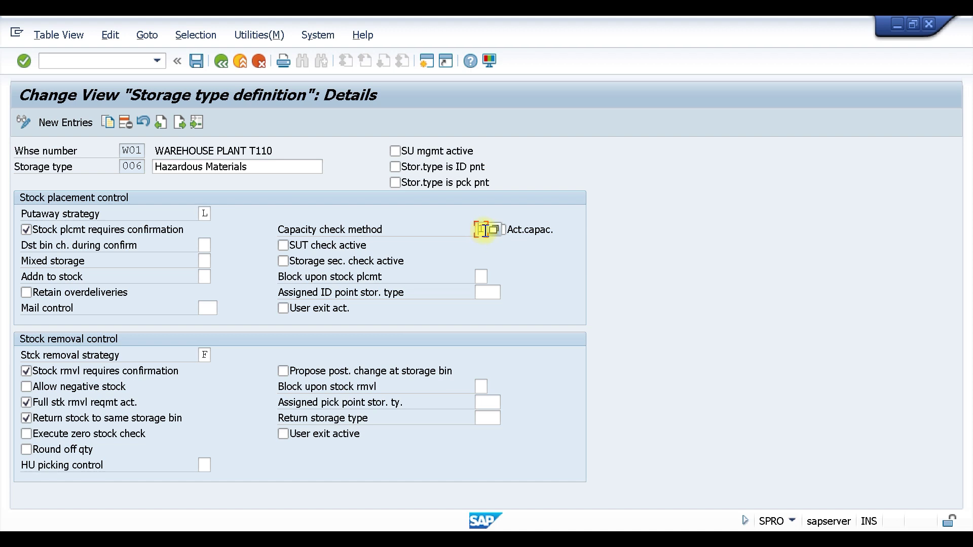
{"action": "left_click", "coordinate": [483, 228]}
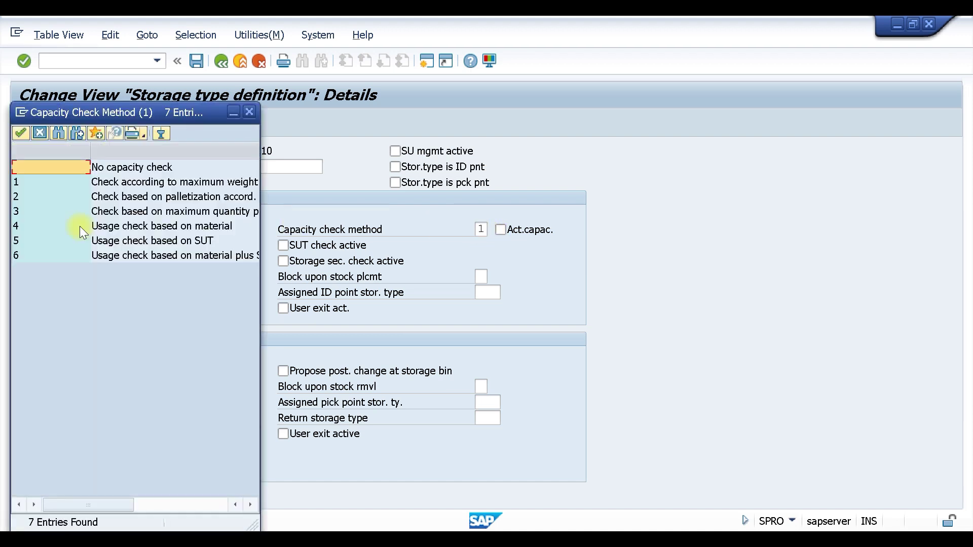
{"action": "left_click", "coordinate": [203, 182]}
{"action": "left_click_drag", "start_coordinate": [258, 190], "coordinate": [261, 190]}
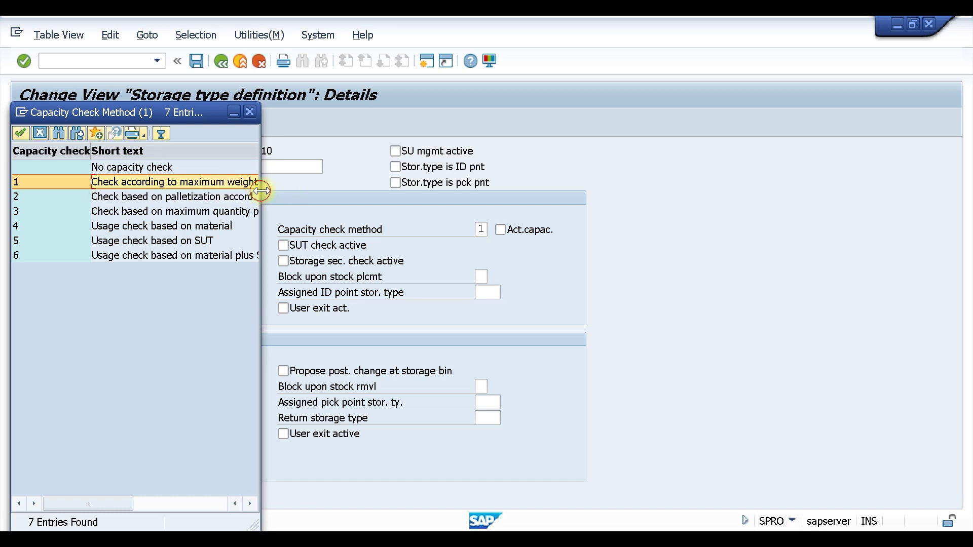
{"action": "left_click", "coordinate": [250, 112]}
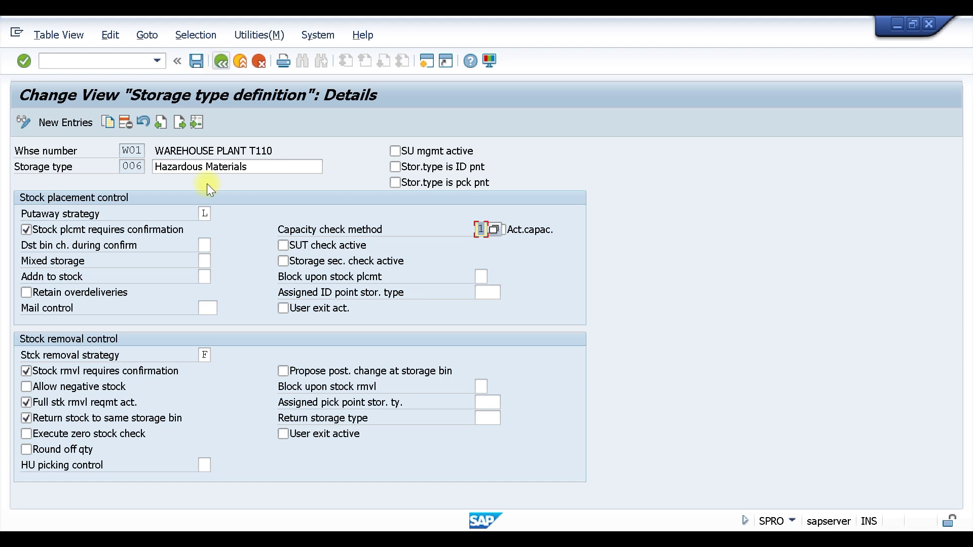
Leave the storage type definition and open the Define Storage Sections activity
{"action": "left_click", "coordinate": [220, 61]}
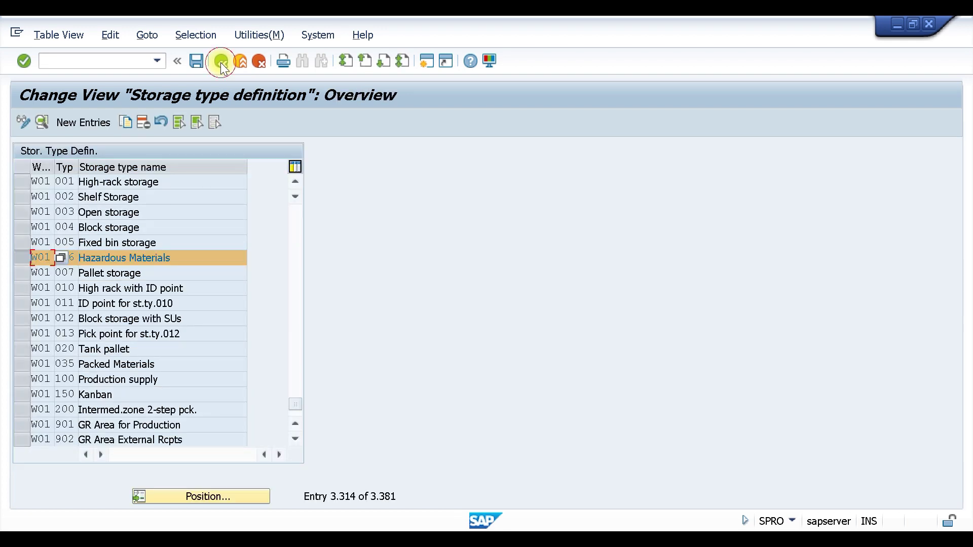
{"action": "left_click", "coordinate": [220, 61]}
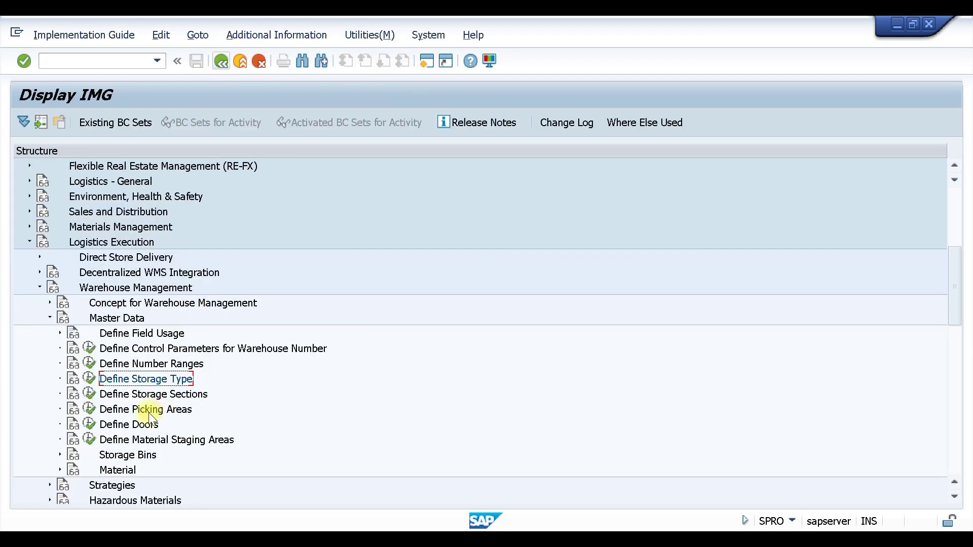
{"action": "left_click", "coordinate": [89, 394]}
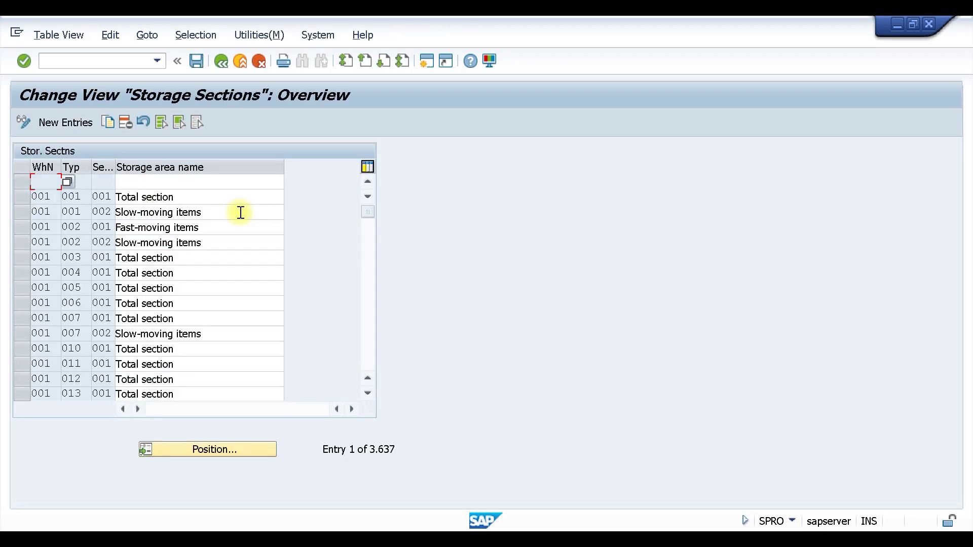
Position the storage section list at warehouse W01, storage type 006, and check its storage section entry
{"action": "left_click", "coordinate": [205, 450]}
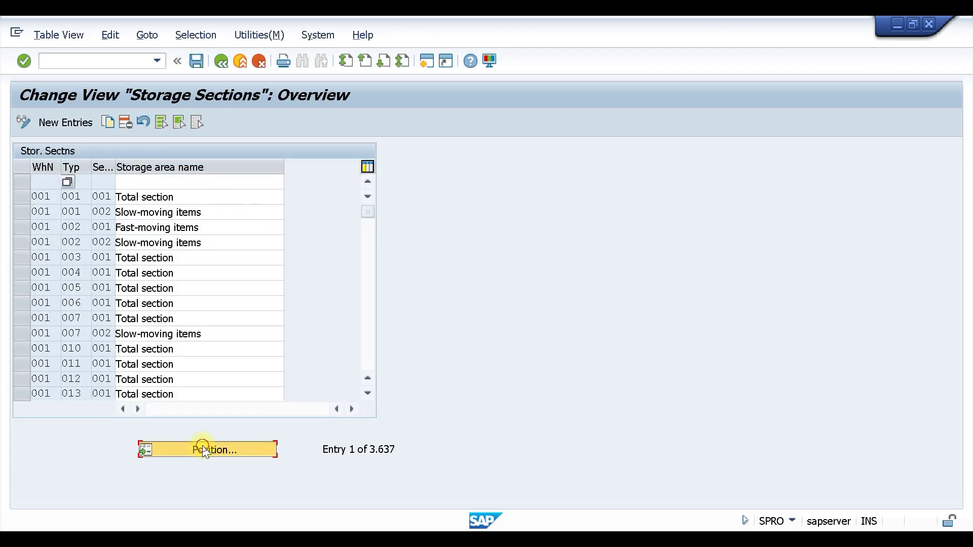
{"action": "type", "text": "W01"}
{"action": "key", "text": "Tab"}
{"action": "type", "text": "006"}
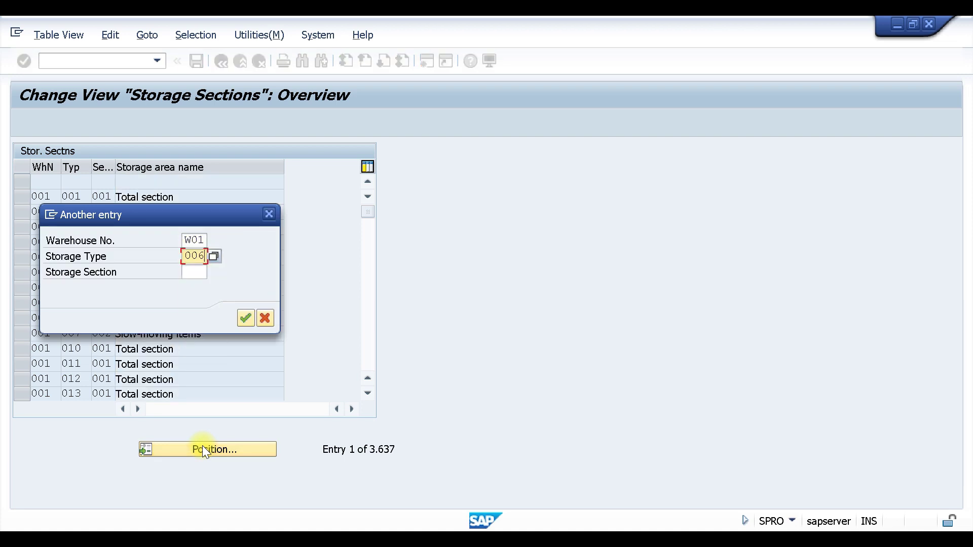
{"action": "key", "text": "Return"}
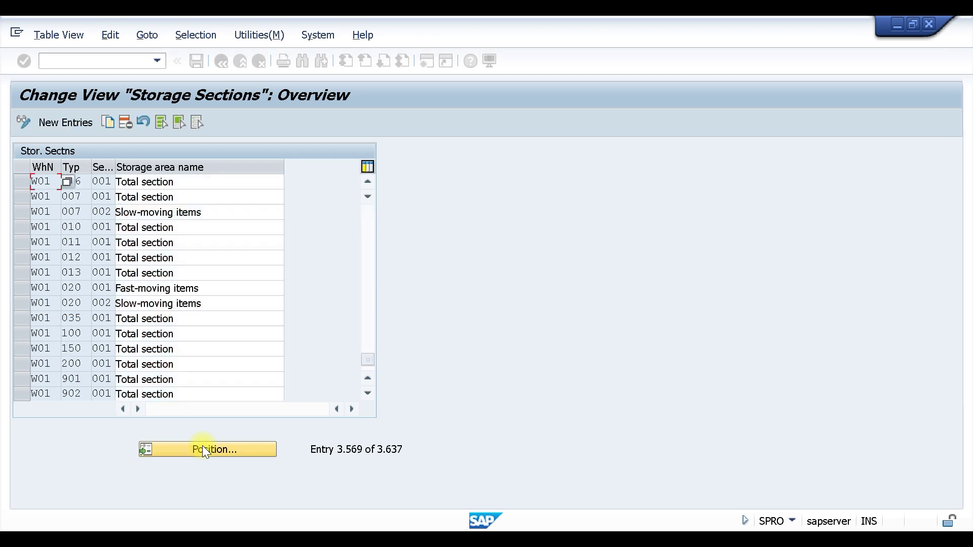
{"action": "left_click", "coordinate": [177, 182]}
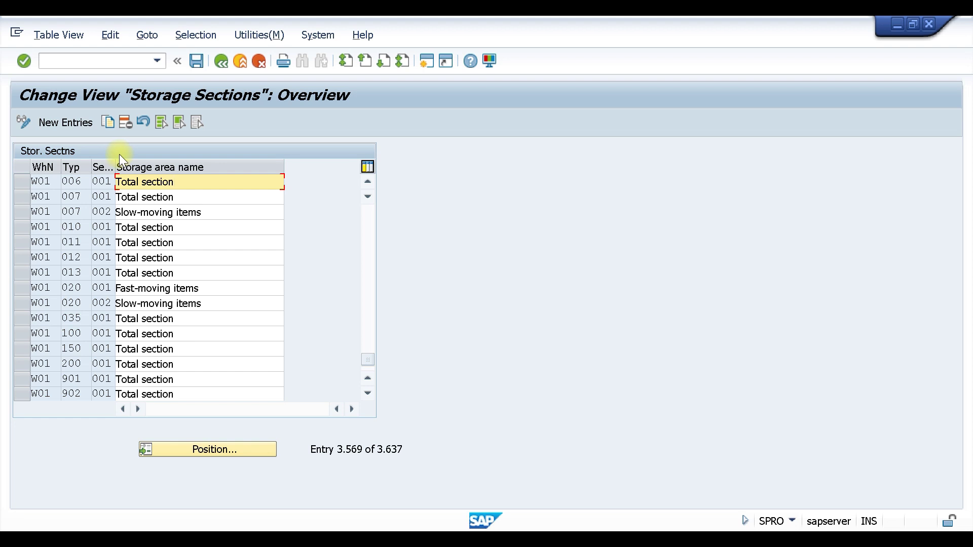
Return to the implementation guide and open the storage bin structure activity under Storage Bins
{"action": "left_click", "coordinate": [220, 62]}
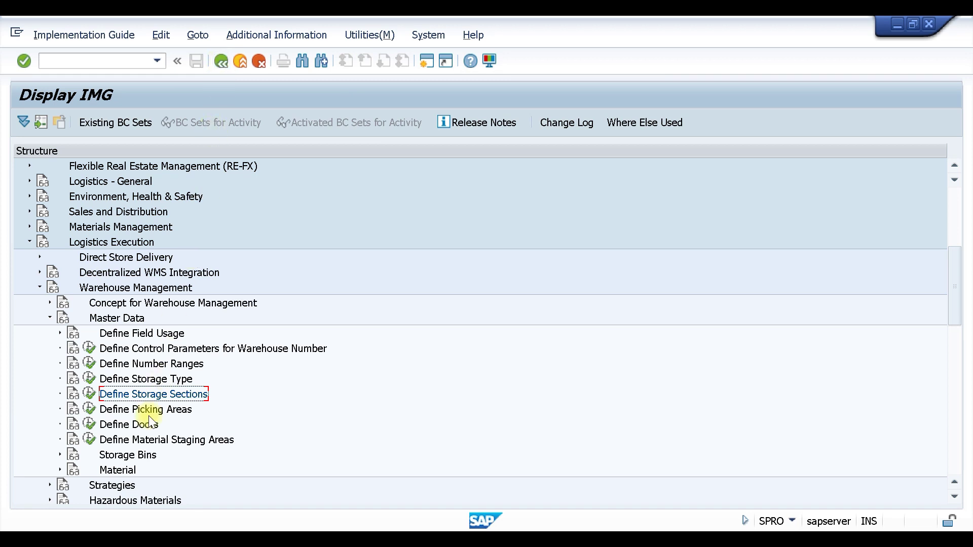
{"action": "left_click", "coordinate": [59, 454]}
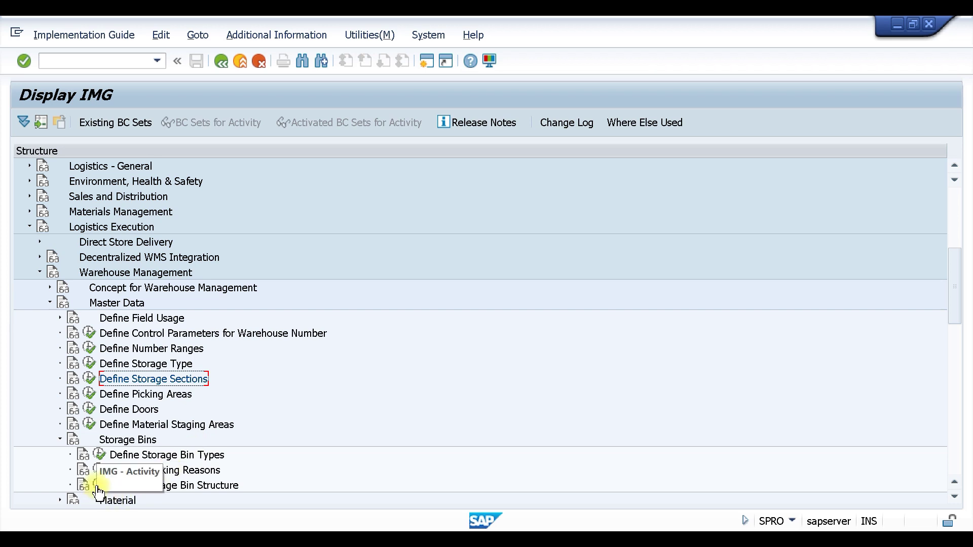
{"action": "double_click", "coordinate": [208, 485]}
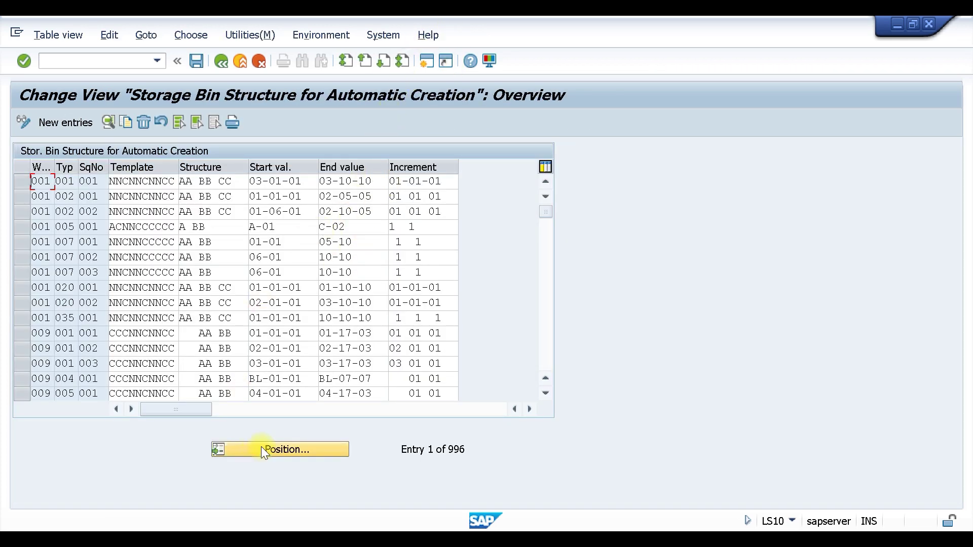
Position the storage bin structure list at warehouse number W01
{"action": "left_click", "coordinate": [273, 447]}
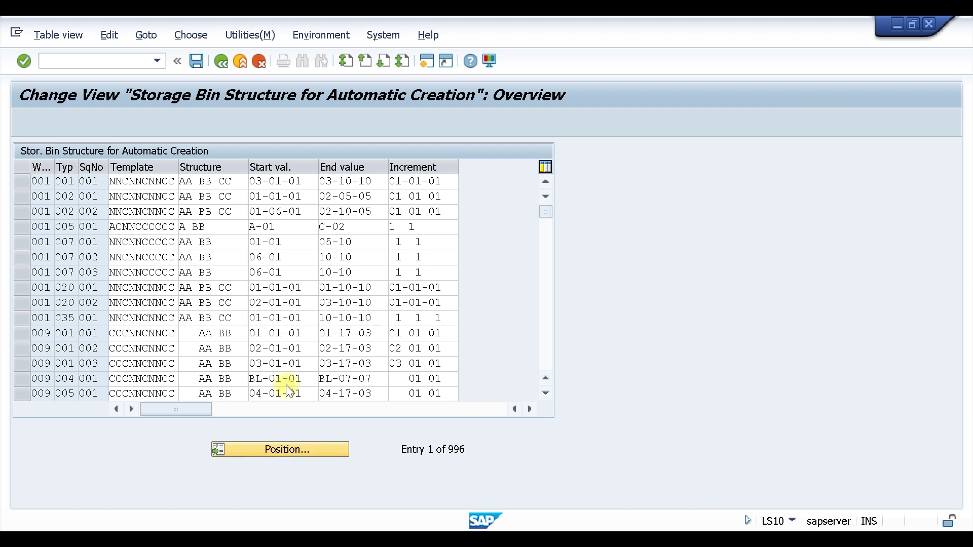
{"action": "type", "text": "W01"}
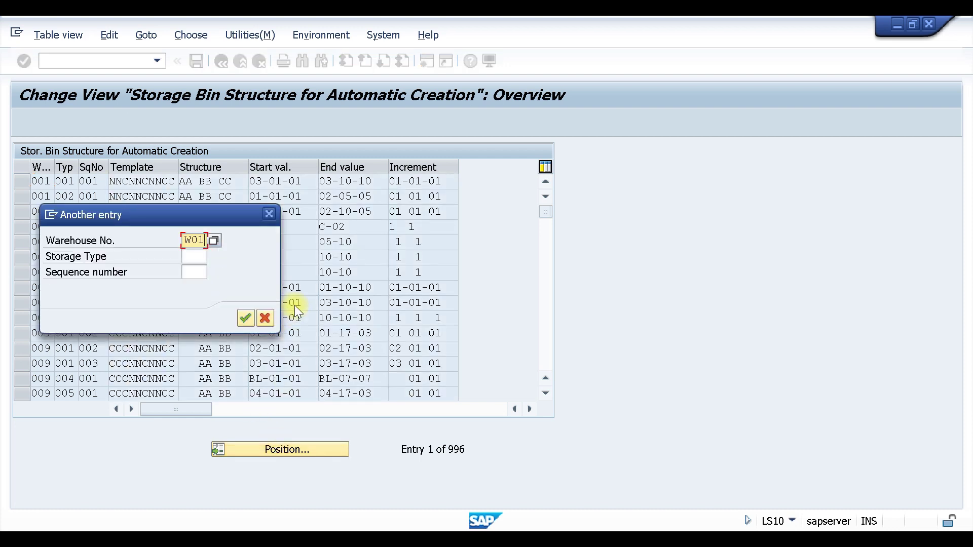
{"action": "key", "text": "Return"}
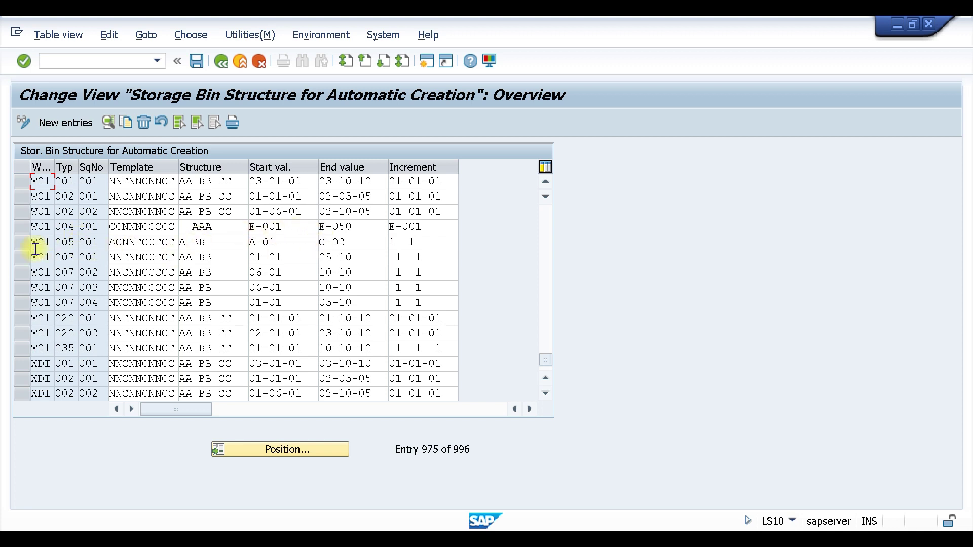
Copy the W01 bin structure of storage type 005, sequence 001, and set the copy's storage type to 006
{"action": "left_click", "coordinate": [16, 241]}
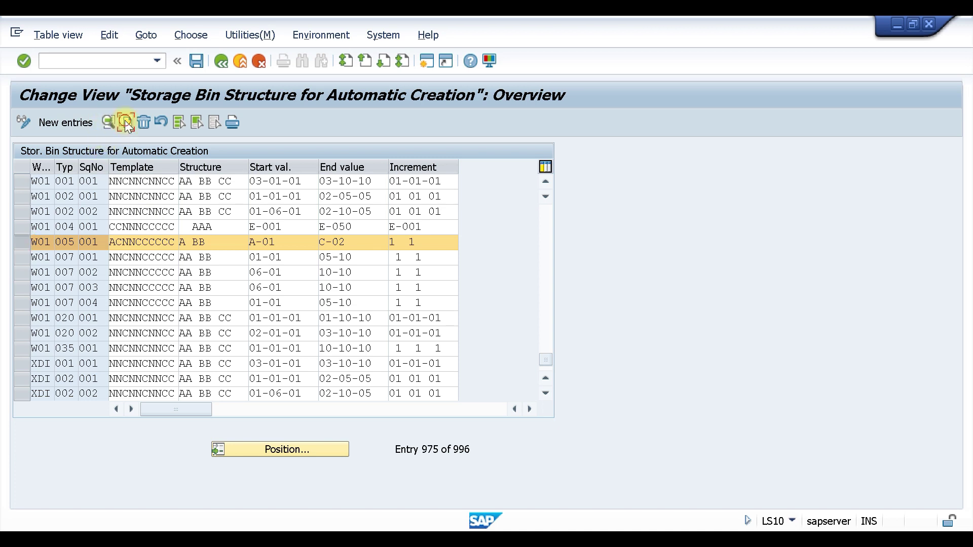
{"action": "left_click", "coordinate": [108, 122]}
{"action": "key", "text": "Tab"}
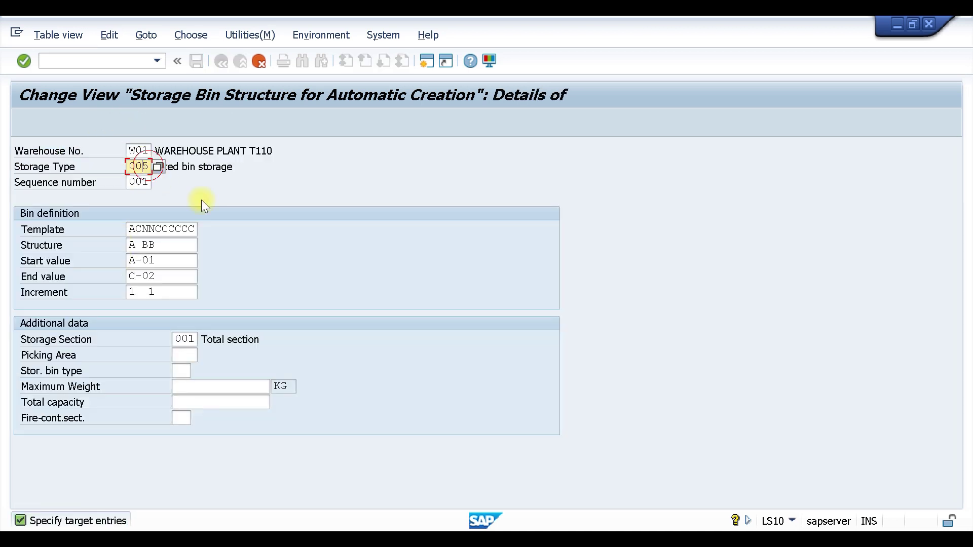
{"action": "key", "text": "BackSpace"}
{"action": "type", "text": "6"}
Set the copied bin structure's maximum weight to 500 KG and its total capacity to 1000
{"action": "left_click", "coordinate": [184, 387]}
{"action": "left_click", "coordinate": [186, 400]}
{"action": "left_click", "coordinate": [189, 401]}
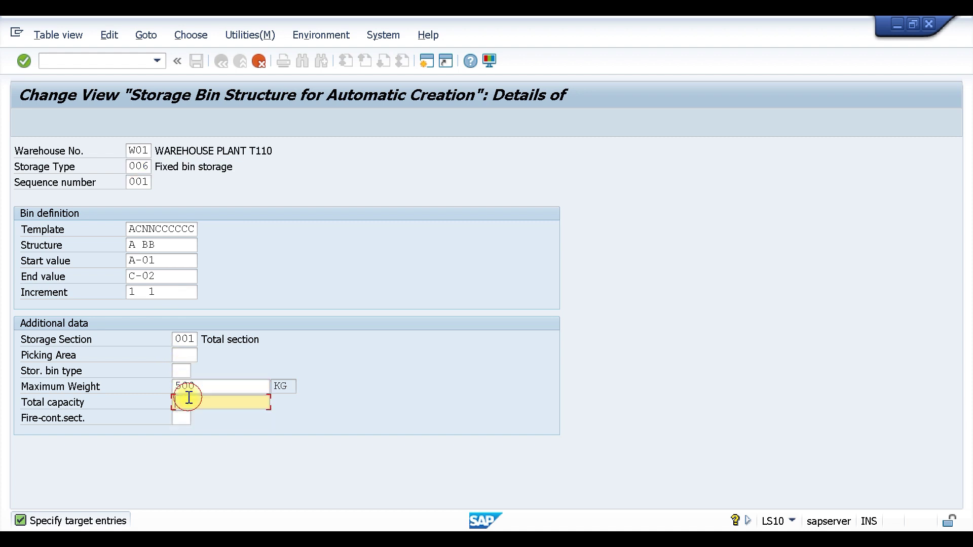
{"action": "left_click", "coordinate": [196, 433]}
Assign fire-containment section A to the storage type 006 bin structure, accept the copied entry and save it
{"action": "left_click", "coordinate": [179, 418]}
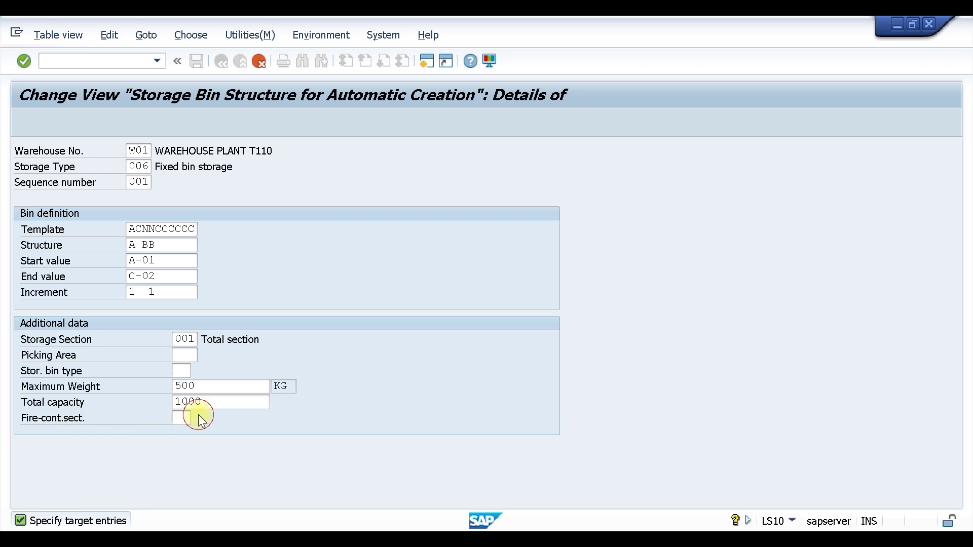
{"action": "key", "text": "F4"}
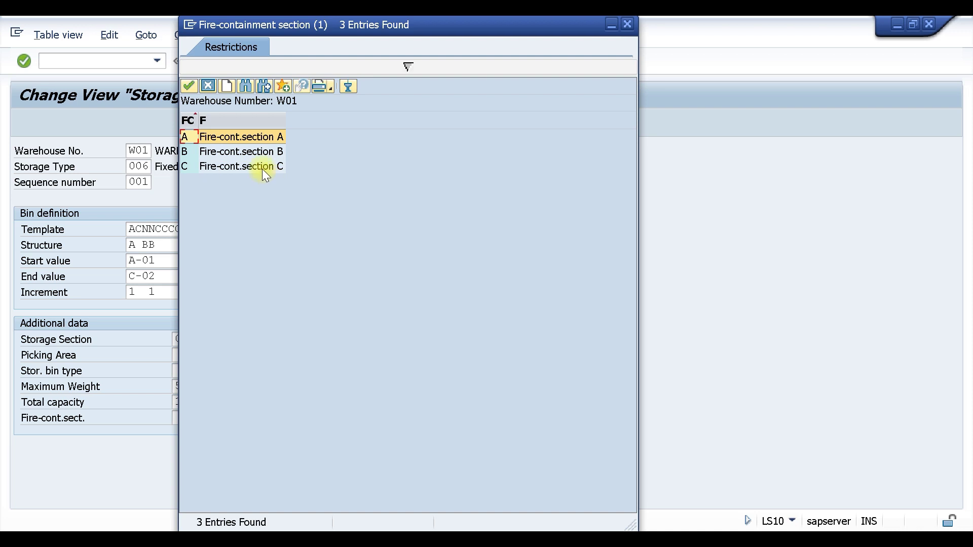
{"action": "double_click", "coordinate": [193, 136]}
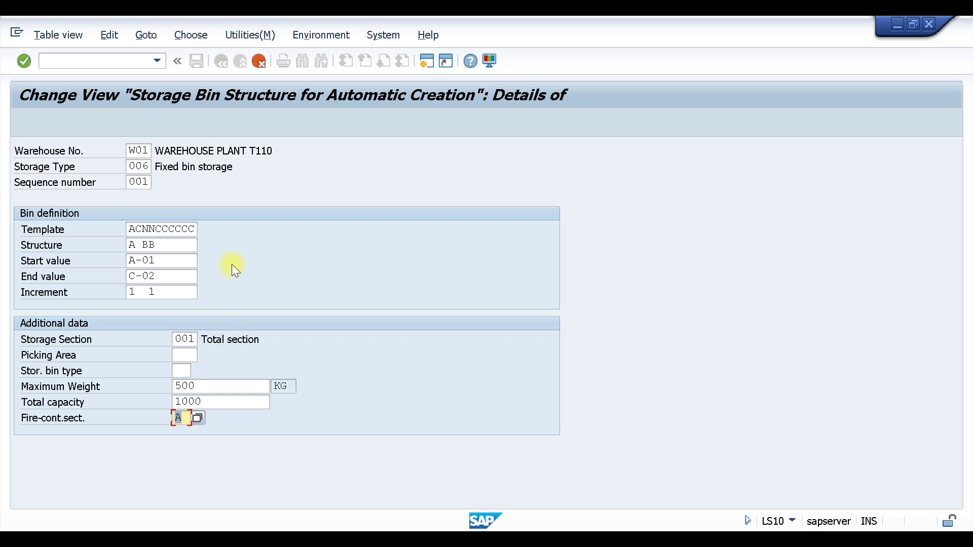
{"action": "left_click", "coordinate": [25, 61]}
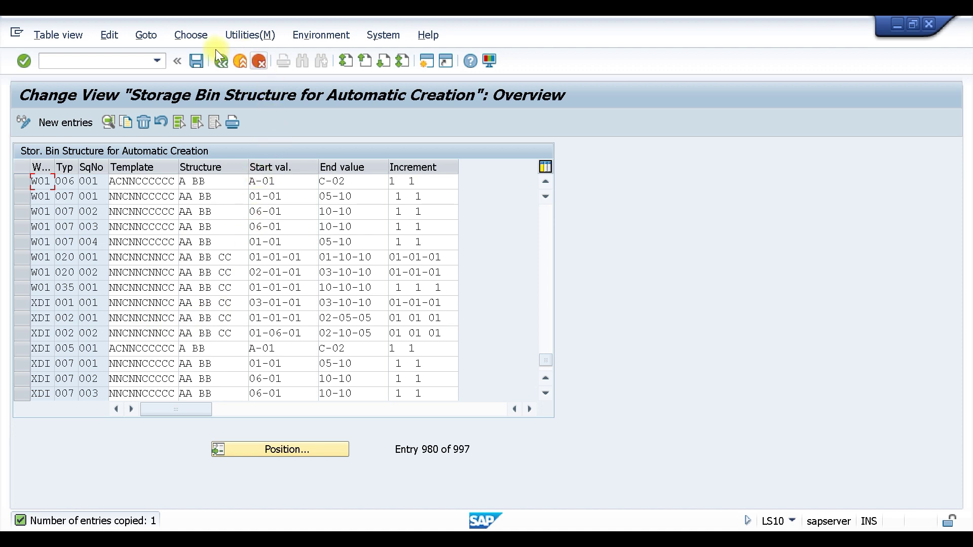
{"action": "left_click", "coordinate": [197, 61]}
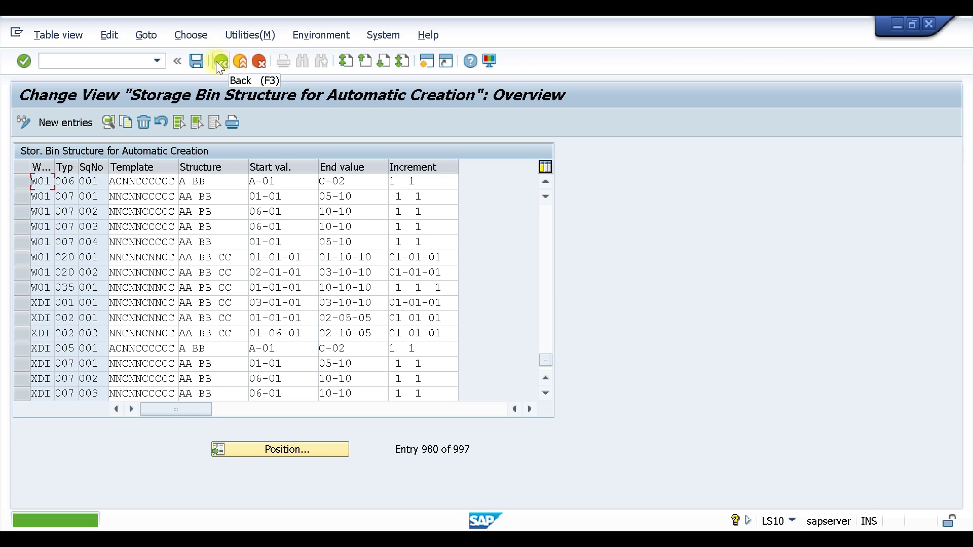
Return to the implementation guide and open the fire-containment sections activity under the Hazardous Materials master data
{"action": "left_click", "coordinate": [219, 61]}
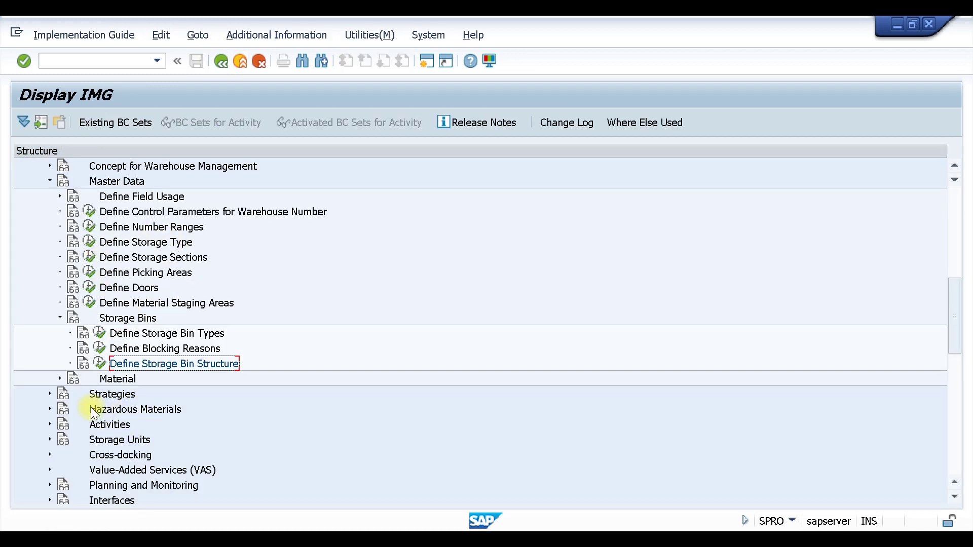
{"action": "left_click", "coordinate": [50, 409]}
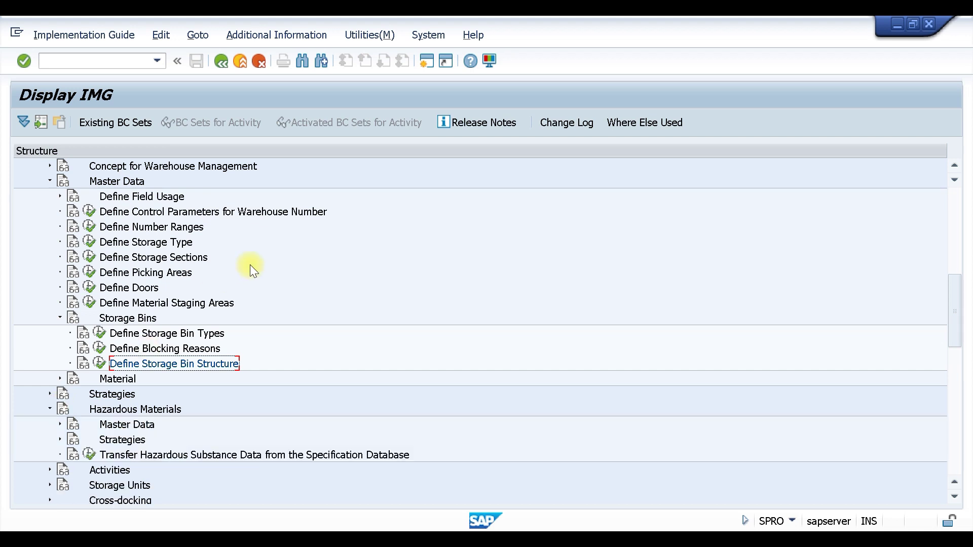
{"action": "scroll", "coordinate": [251, 265], "scroll_direction": "down", "scroll_amount": 2}
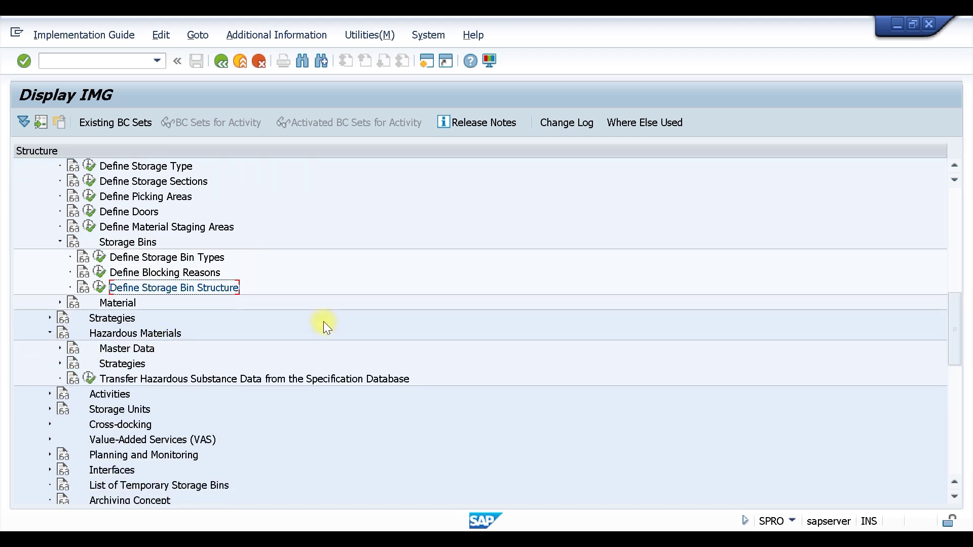
{"action": "left_click", "coordinate": [59, 348]}
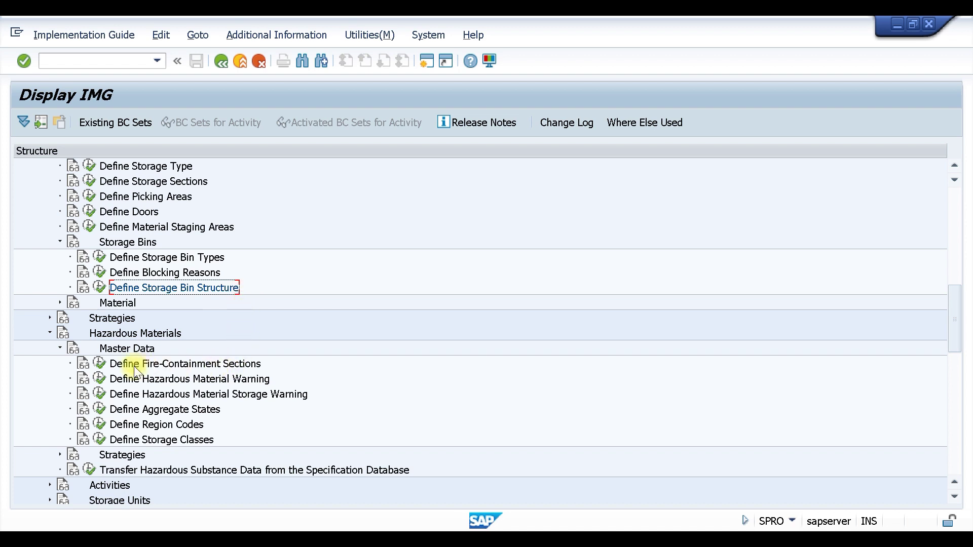
{"action": "left_click", "coordinate": [100, 365]}
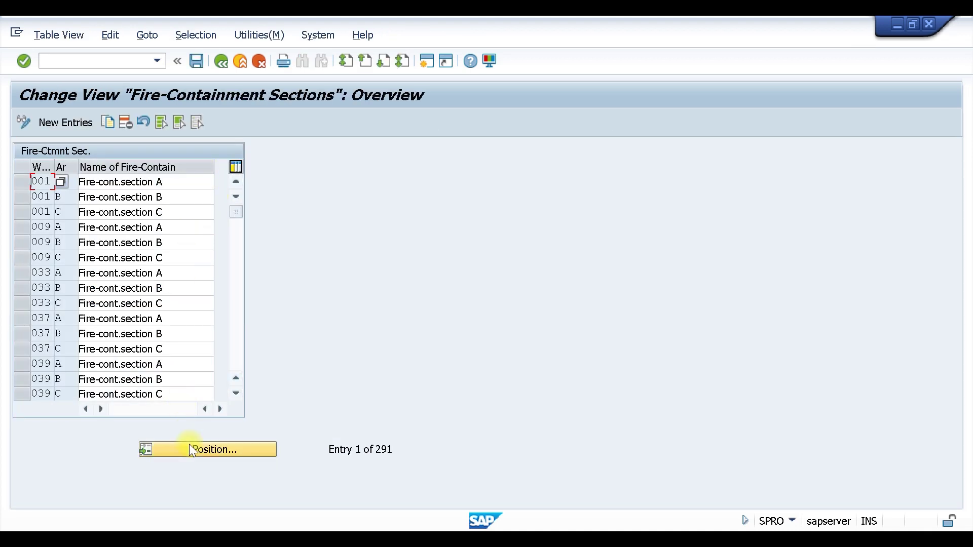
Position the fire-containment section list at warehouse W01 and check its entries A, B and C
{"action": "left_click", "coordinate": [199, 451]}
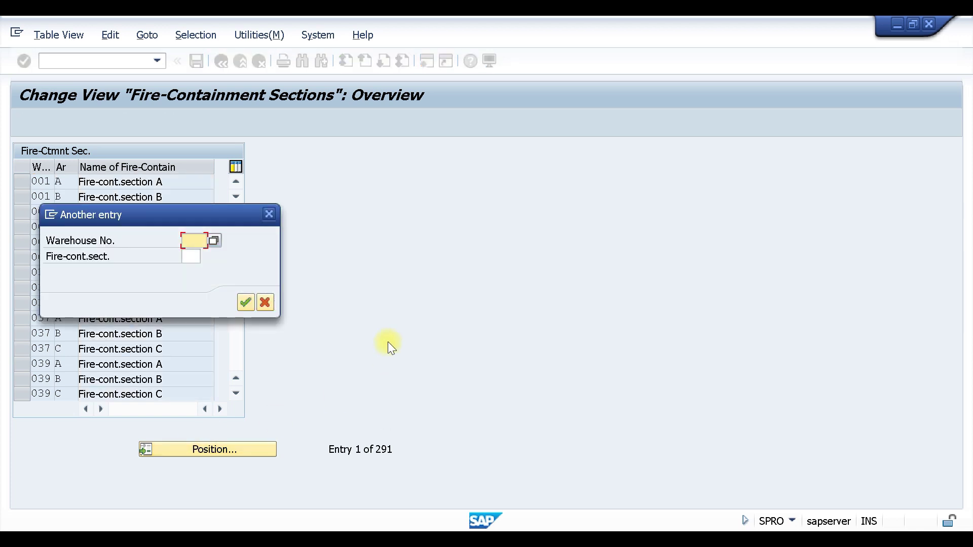
{"action": "type", "text": "W01"}
{"action": "key", "text": "Return"}
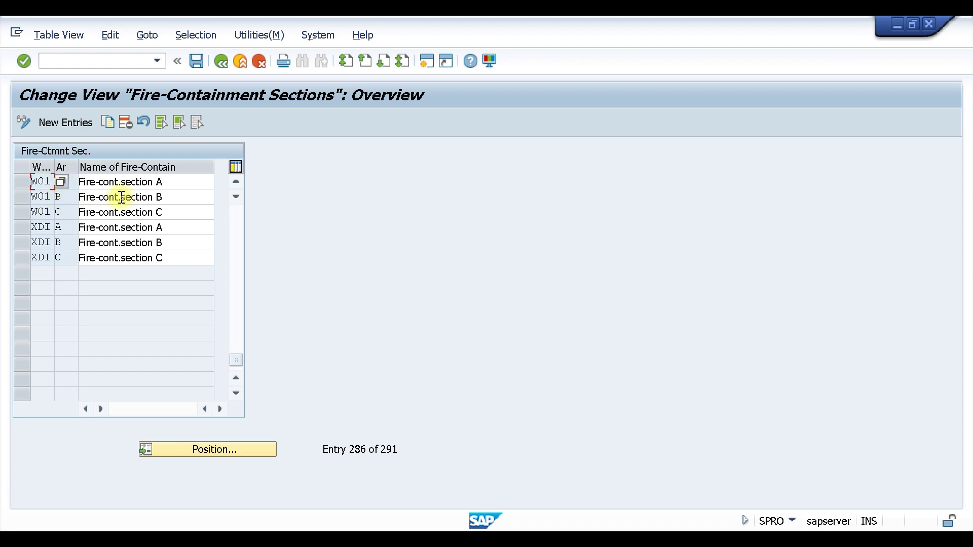
{"action": "left_click", "coordinate": [175, 181]}
{"action": "left_click", "coordinate": [181, 195]}
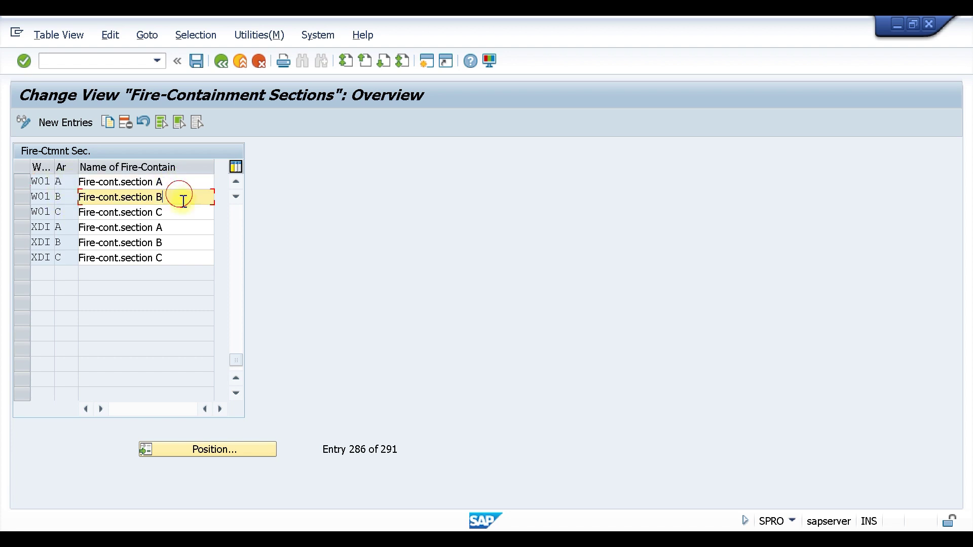
{"action": "left_click", "coordinate": [184, 216]}
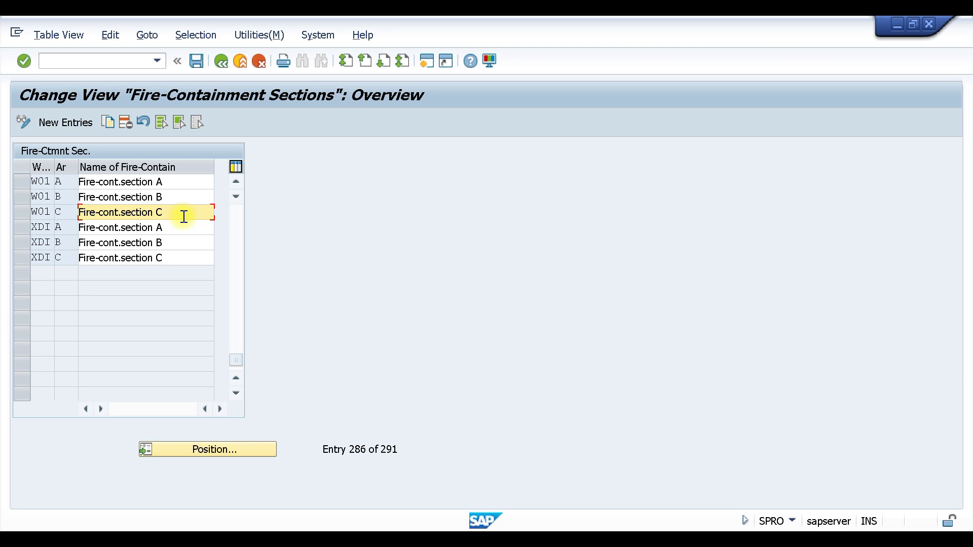
Rename fire-containment section A of warehouse W01 to RADIOACTIVE ITEMS
{"action": "left_click", "coordinate": [177, 184]}
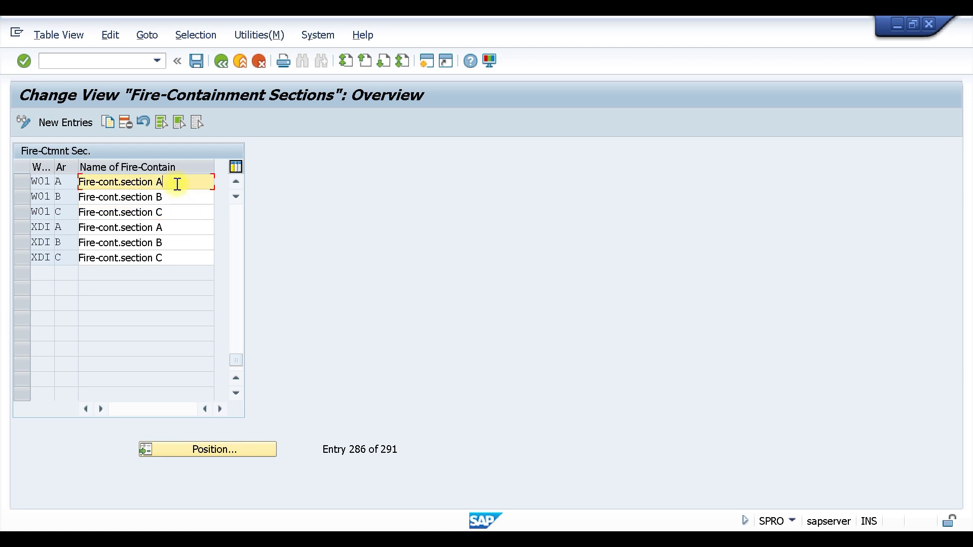
{"action": "key", "text": "BackSpace"}
{"action": "key", "text": "BackSpace"}
{"action": "key", "text": "BackSpace"}
{"action": "key", "text": "BackSpace"}
{"action": "key", "text": "BackSpace"}
{"action": "key", "text": "BackSpace"}
{"action": "key", "text": "BackSpace"}
{"action": "key", "text": "BackSpace"}
{"action": "key", "text": "BackSpace"}
{"action": "key", "text": "BackSpace"}
{"action": "key", "text": "BackSpace"}
{"action": "key", "text": "BackSpace"}
{"action": "key", "text": "BackSpace"}
{"action": "key", "text": "BackSpace"}
{"action": "key", "text": "BackSpace"}
{"action": "key", "text": "BackSpace"}
{"action": "key", "text": "BackSpace"}
{"action": "key", "text": "BackSpace"}
{"action": "key", "text": "BackSpace"}
{"action": "type", "text": "RADIOACTIVE ITEMS"}
Rename fire-containment section B of warehouse W01 to INFLAMMABLE ITEMS
{"action": "left_click", "coordinate": [180, 194]}
{"action": "key", "text": "BackSpace"}
{"action": "key", "text": "BackSpace"}
{"action": "key", "text": "BackSpace"}
{"action": "key", "text": "BackSpace"}
{"action": "key", "text": "BackSpace"}
{"action": "key", "text": "BackSpace"}
{"action": "key", "text": "BackSpace"}
{"action": "key", "text": "BackSpace"}
{"action": "key", "text": "BackSpace"}
{"action": "key", "text": "BackSpace"}
{"action": "key", "text": "BackSpace"}
{"action": "key", "text": "BackSpace"}
{"action": "key", "text": "BackSpace"}
{"action": "key", "text": "BackSpace"}
{"action": "key", "text": "BackSpace"}
{"action": "key", "text": "BackSpace"}
{"action": "key", "text": "BackSpace"}
{"action": "key", "text": "BackSpace"}
{"action": "key", "text": "BackSpace"}
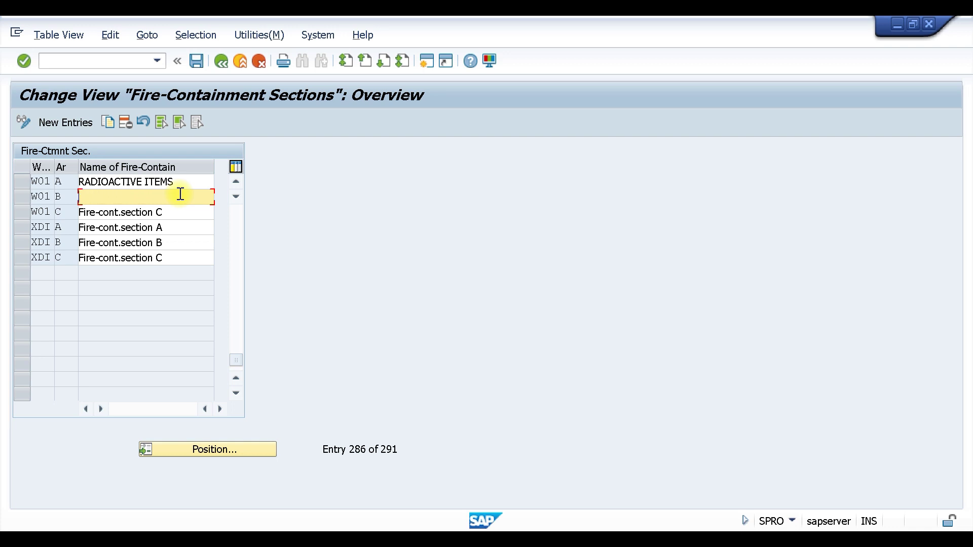
{"action": "type", "text": "IM"}
{"action": "key", "text": "BackSpace"}
{"action": "type", "text": "NFLAMMABLE ITEMS"}
Rename fire-containment section C of warehouse W01 to GASES and save the fire-containment sections
{"action": "left_click", "coordinate": [176, 214]}
{"action": "key", "text": "BackSpace"}
{"action": "key", "text": "BackSpace"}
{"action": "key", "text": "BackSpace"}
{"action": "key", "text": "BackSpace"}
{"action": "key", "text": "BackSpace"}
{"action": "key", "text": "BackSpace"}
{"action": "key", "text": "BackSpace"}
{"action": "key", "text": "BackSpace"}
{"action": "key", "text": "BackSpace"}
{"action": "key", "text": "BackSpace"}
{"action": "key", "text": "BackSpace"}
{"action": "key", "text": "BackSpace"}
{"action": "key", "text": "BackSpace"}
{"action": "key", "text": "BackSpace"}
{"action": "key", "text": "BackSpace"}
{"action": "key", "text": "BackSpace"}
{"action": "key", "text": "BackSpace"}
{"action": "key", "text": "BackSpace"}
{"action": "key", "text": "BackSpace"}
{"action": "type", "text": "GASES"}
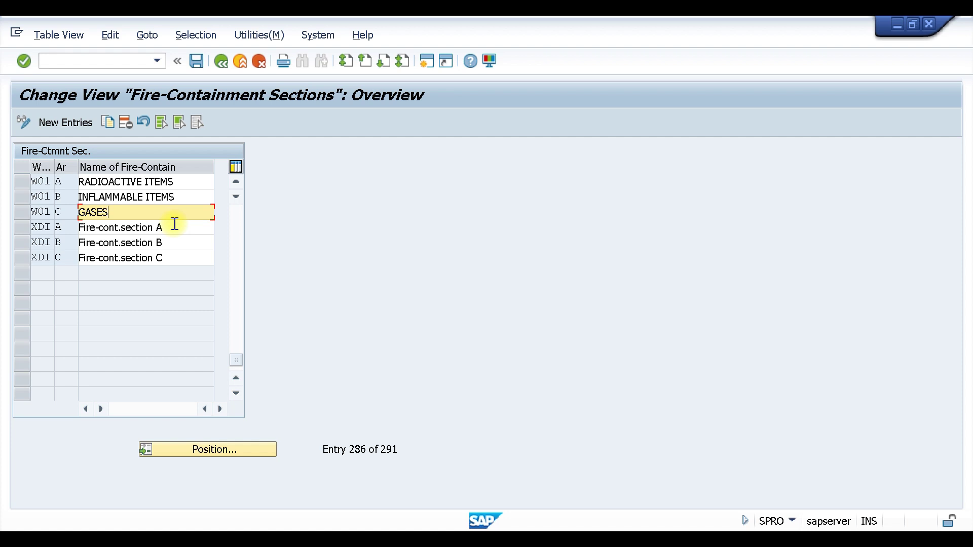
{"action": "key", "text": "Return"}
{"action": "left_click", "coordinate": [200, 59]}
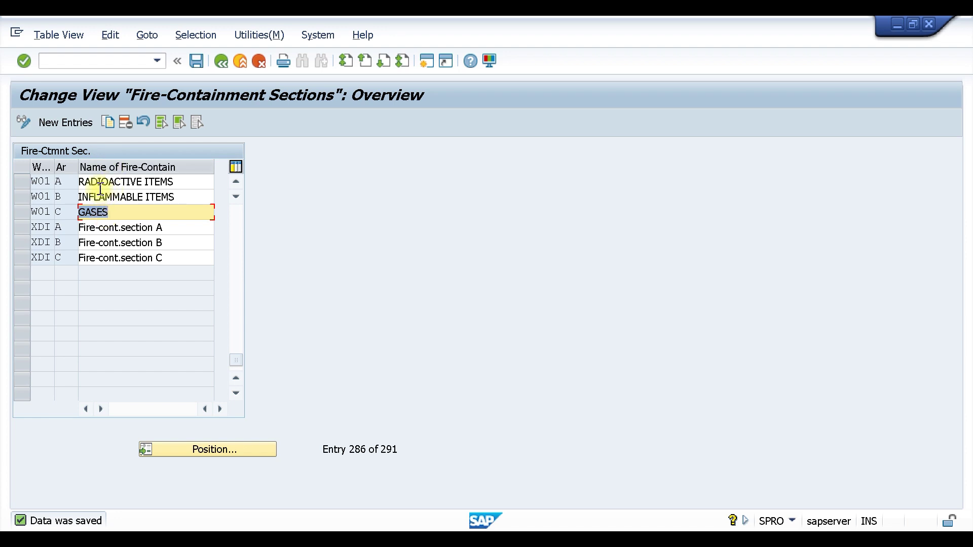
{"action": "left_click", "coordinate": [71, 182]}
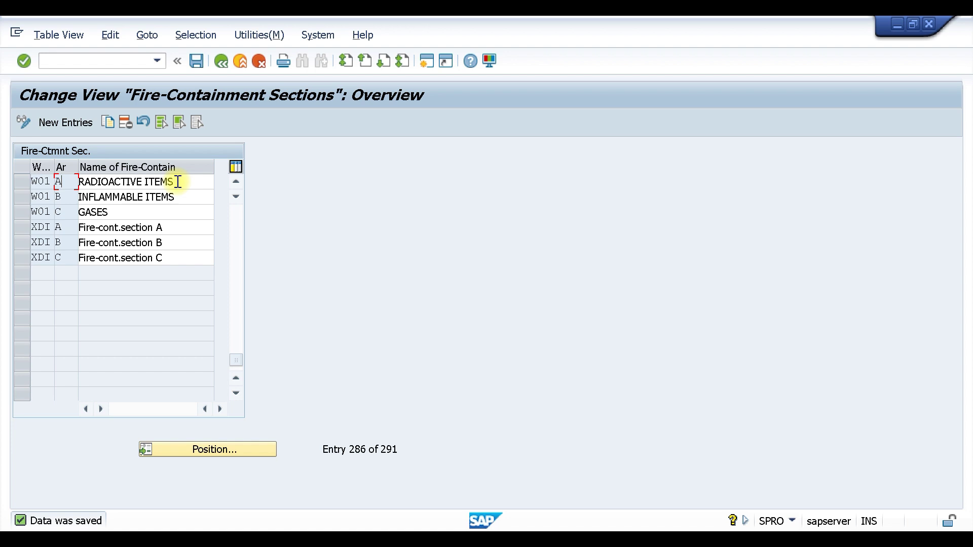
Return to the implementation guide, open the hazardous material warning activity and review the defined warning texts
{"action": "left_click", "coordinate": [221, 61]}
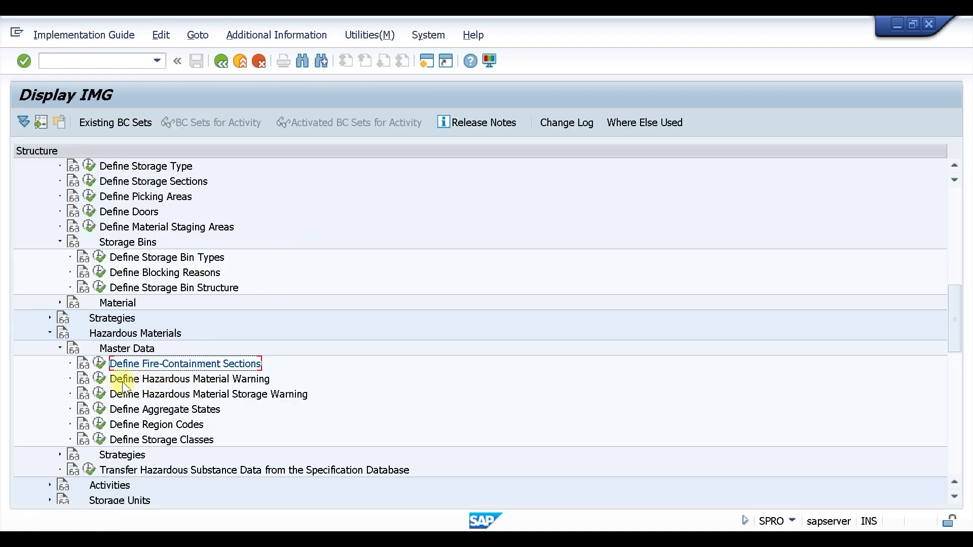
{"action": "left_click", "coordinate": [100, 380]}
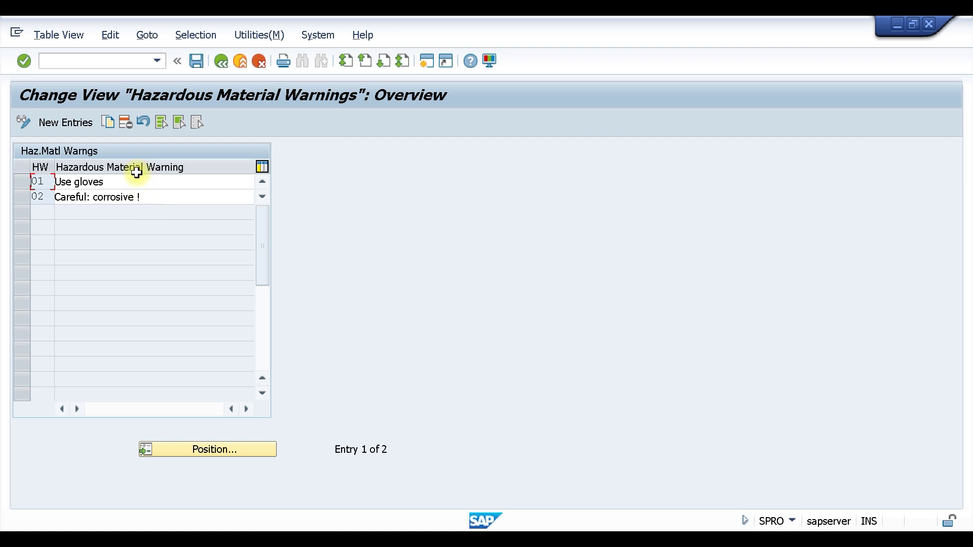
{"action": "left_click", "coordinate": [131, 178]}
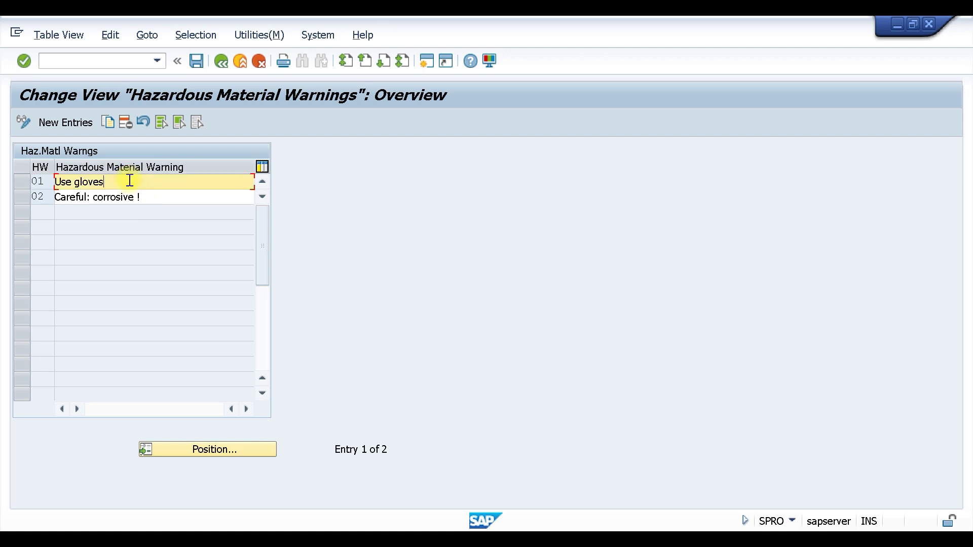
{"action": "left_click_drag", "start_coordinate": [129, 181], "coordinate": [37, 187]}
{"action": "left_click_drag", "start_coordinate": [147, 198], "coordinate": [38, 205]}
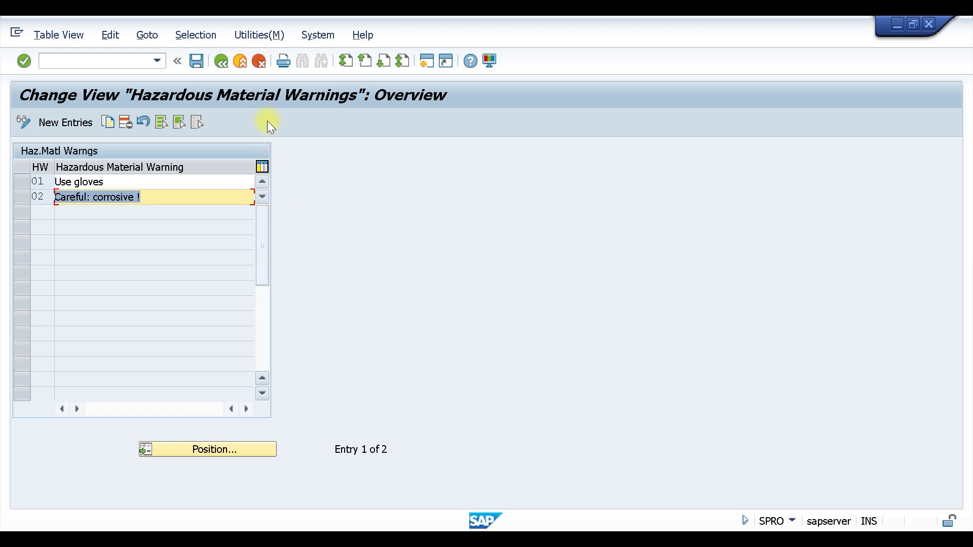
Return to the implementation guide, open the aggregate states activity and review the defined states of matter
{"action": "left_click", "coordinate": [221, 60]}
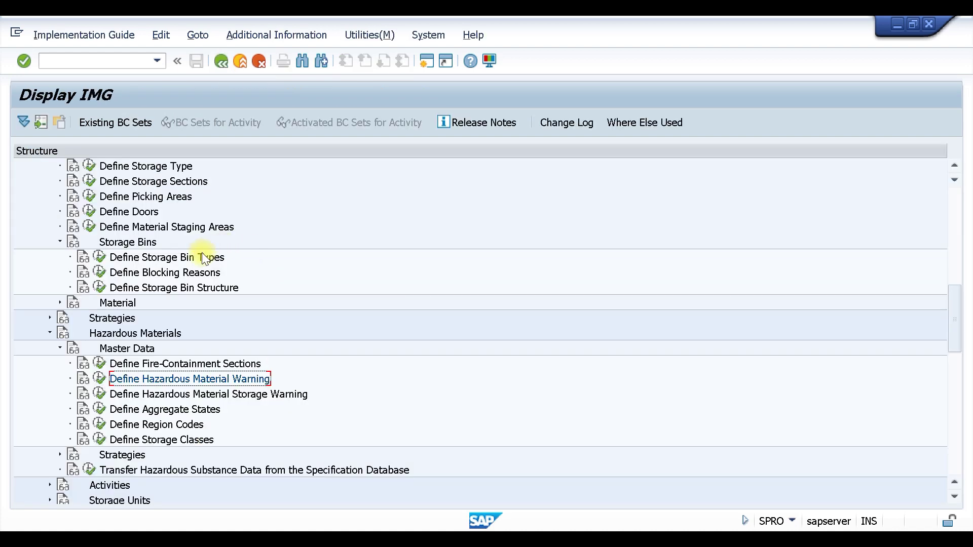
{"action": "left_click", "coordinate": [99, 409]}
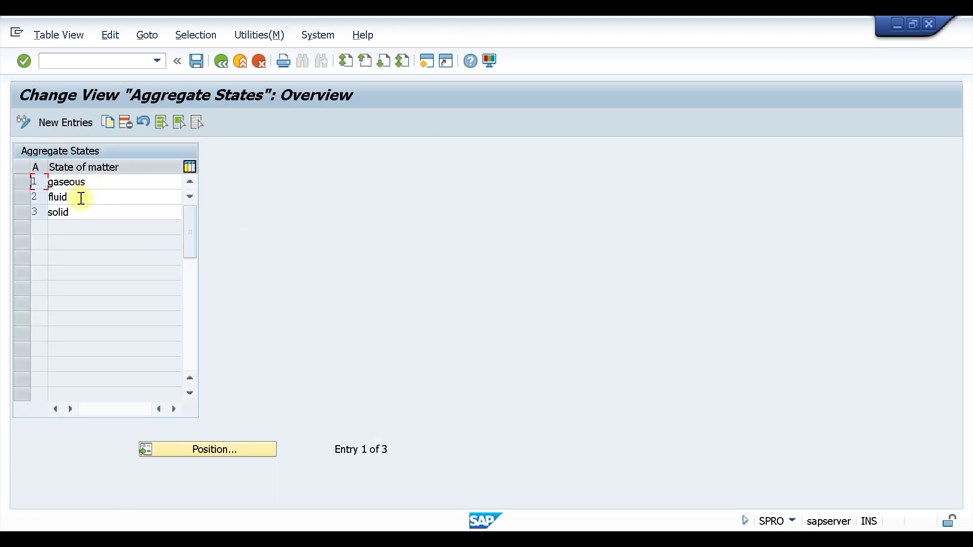
{"action": "left_click_drag", "start_coordinate": [94, 183], "coordinate": [49, 211]}
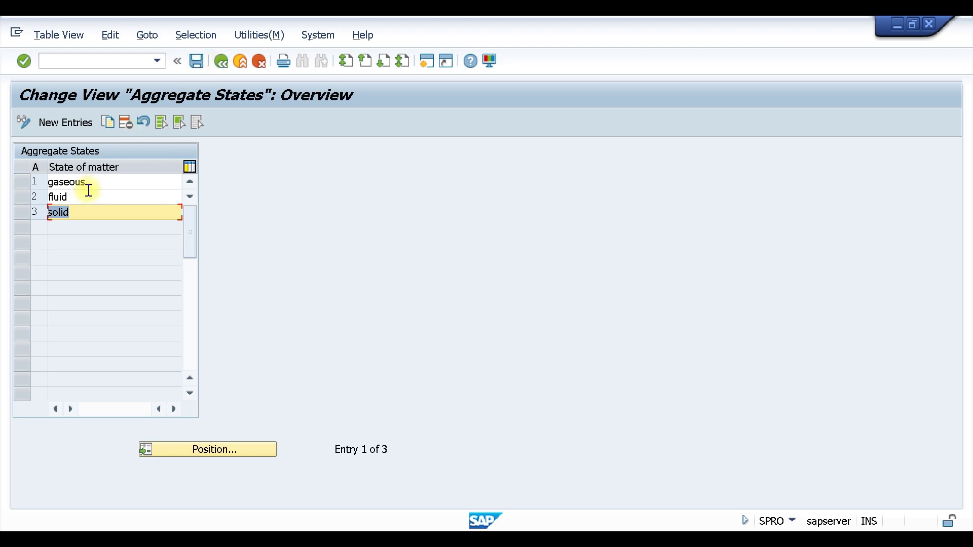
In the region codes activity for hazardous materials, add region IN with the description INDIA and save it
{"action": "left_click", "coordinate": [220, 61]}
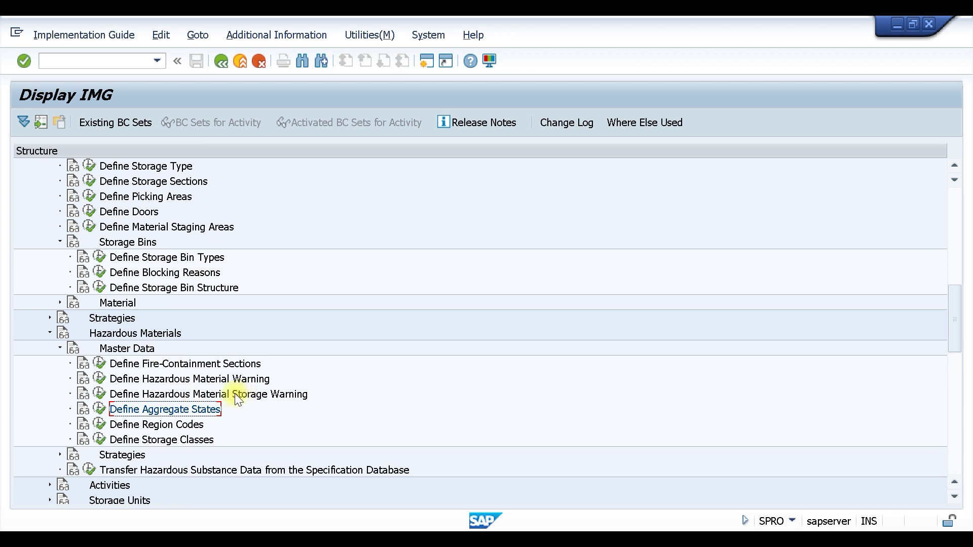
{"action": "left_click", "coordinate": [100, 425]}
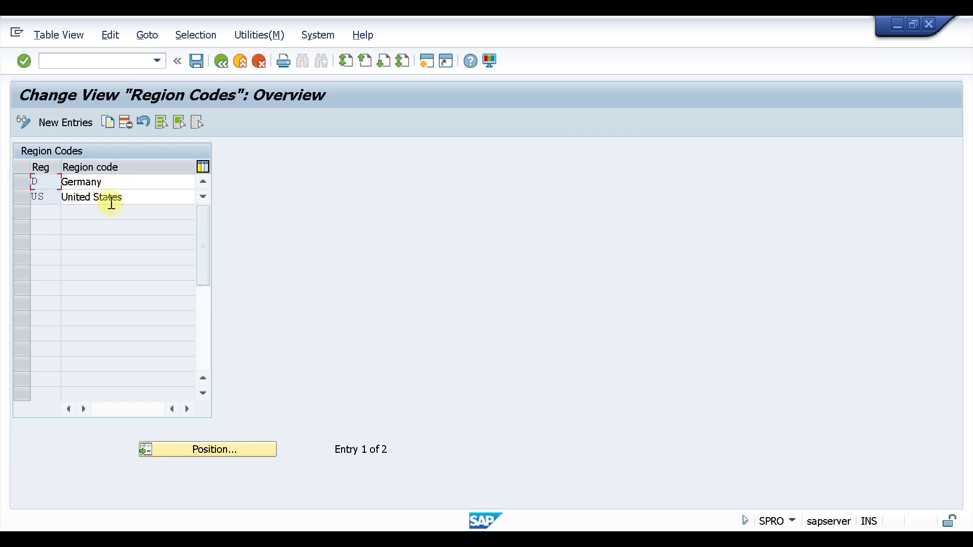
{"action": "left_click", "coordinate": [72, 118]}
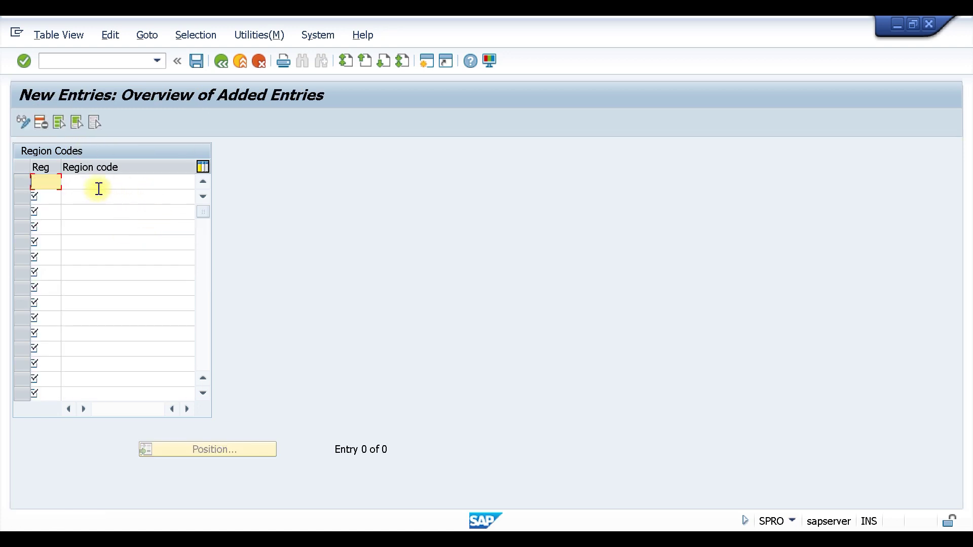
{"action": "left_click", "coordinate": [58, 183]}
{"action": "type", "text": "IN"}
{"action": "key", "text": "Tab"}
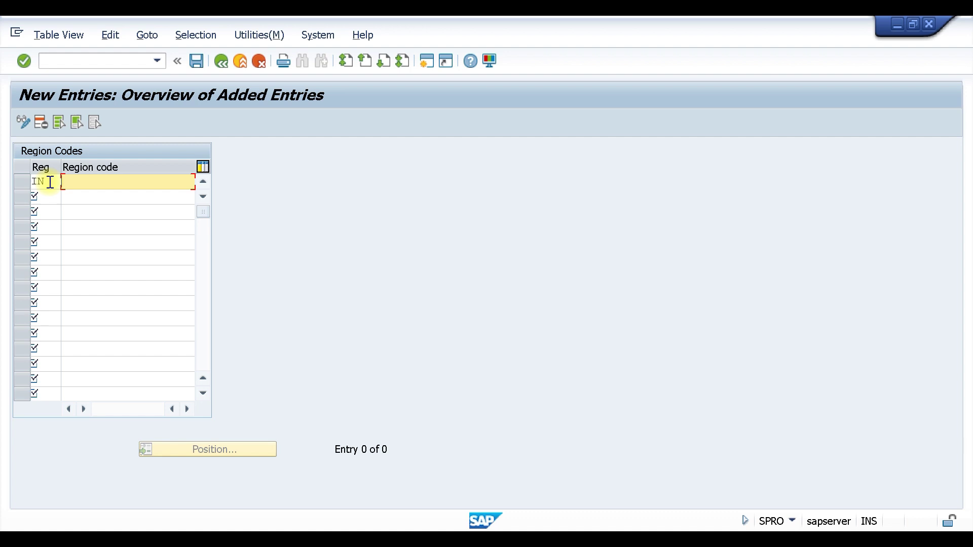
{"action": "type", "text": "INDIA"}
{"action": "key", "text": "Return"}
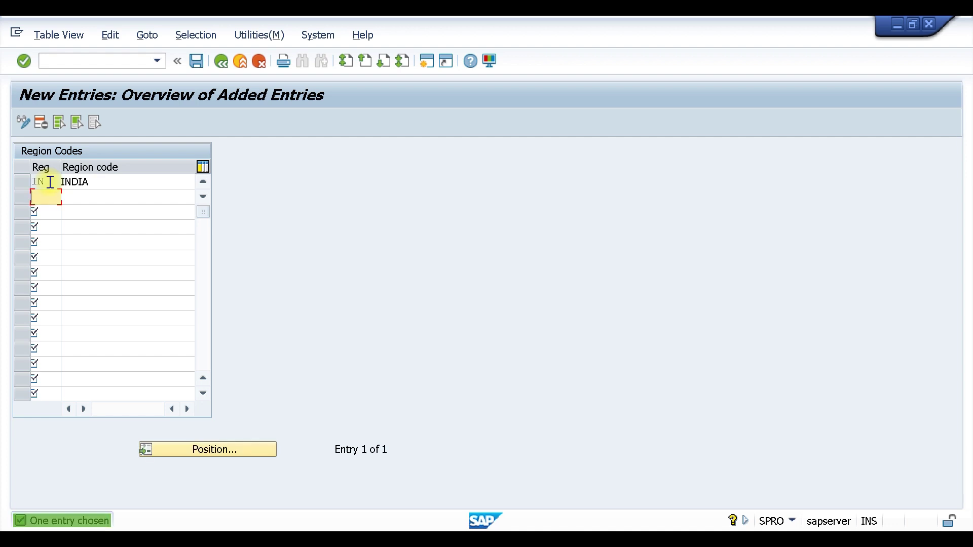
{"action": "key", "text": "ctrl+s"}
{"action": "left_click", "coordinate": [296, 286]}
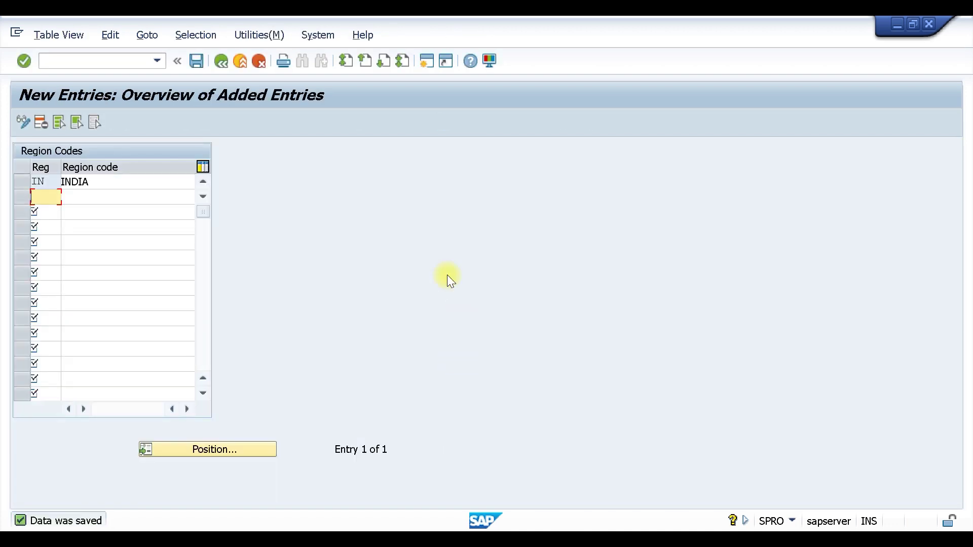
Leave the region codes and open the storage classes activity under the Hazardous Materials master data
{"action": "left_click", "coordinate": [221, 61]}
{"action": "left_click", "coordinate": [220, 60]}
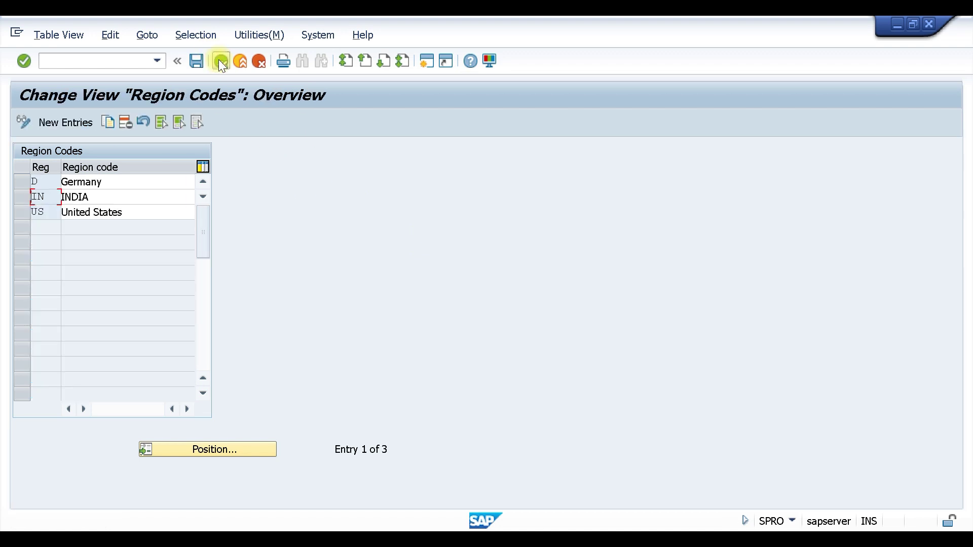
{"action": "left_click", "coordinate": [100, 440]}
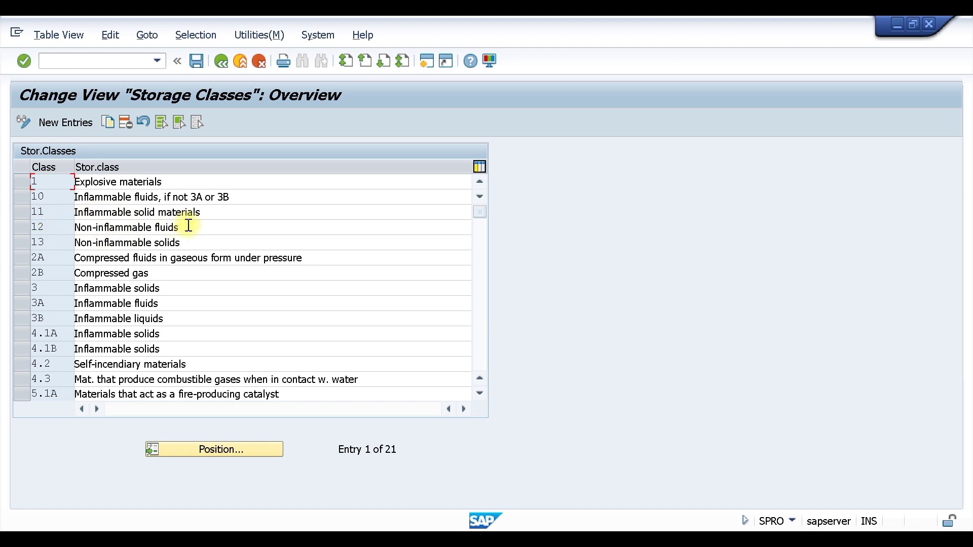
Review the defined storage classes for hazardous materials through the whole list
{"action": "scroll", "coordinate": [142, 279], "scroll_direction": "down", "scroll_amount": 5}
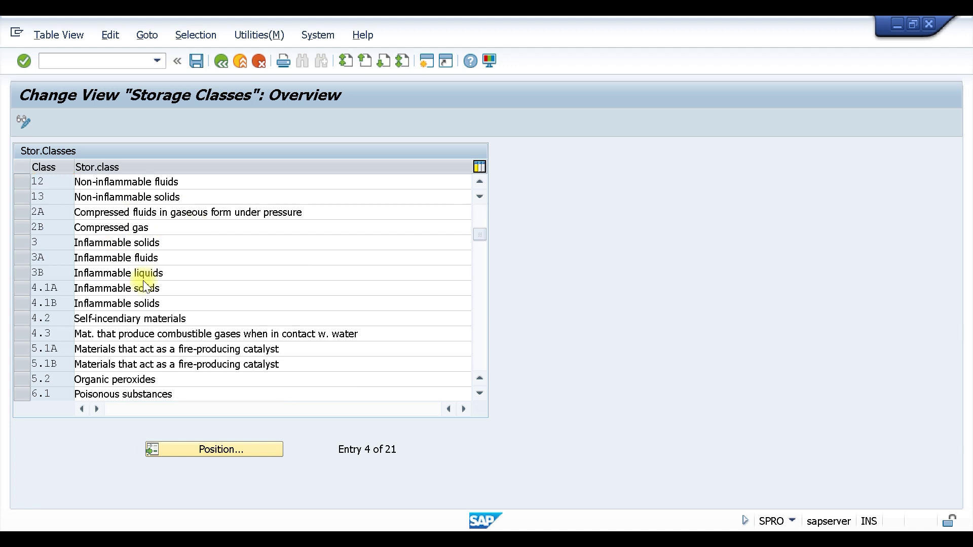
{"action": "scroll", "coordinate": [143, 281], "scroll_direction": "down", "scroll_amount": 2}
{"action": "scroll", "coordinate": [143, 280], "scroll_direction": "up", "scroll_amount": 7}
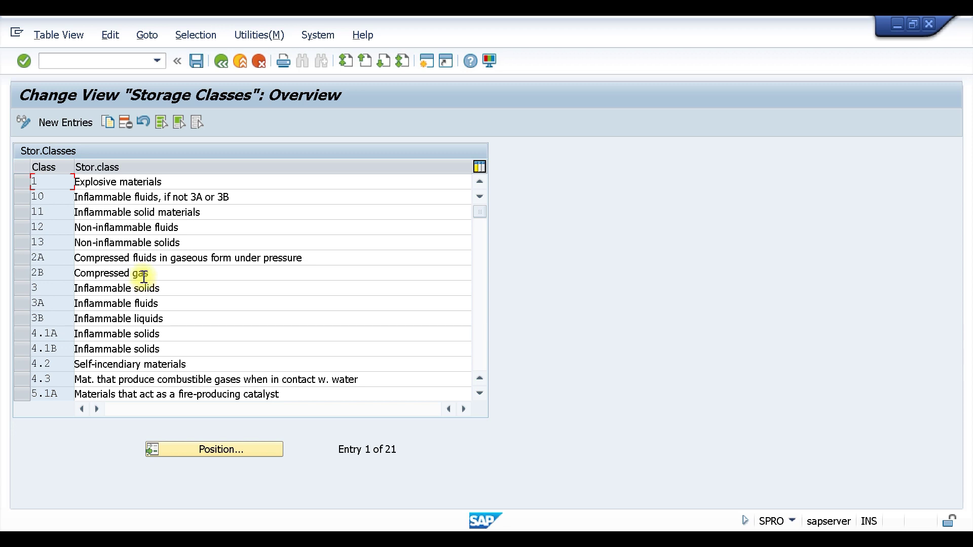
Return to the implementation guide and open the Activate Hazardous Material Management activity under the Hazardous Materials strategies
{"action": "left_click", "coordinate": [220, 61]}
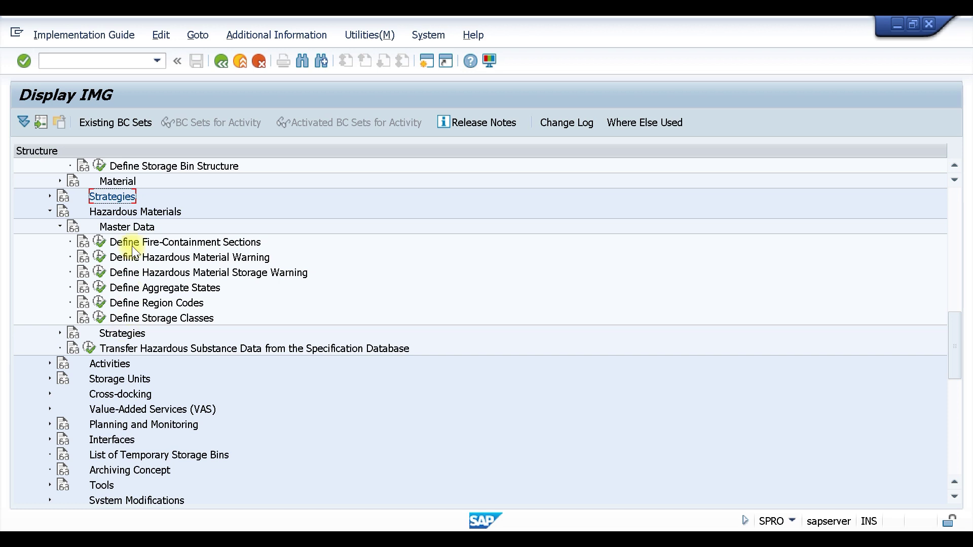
{"action": "left_click", "coordinate": [60, 333]}
{"action": "scroll", "coordinate": [284, 289], "scroll_direction": "down", "scroll_amount": 2}
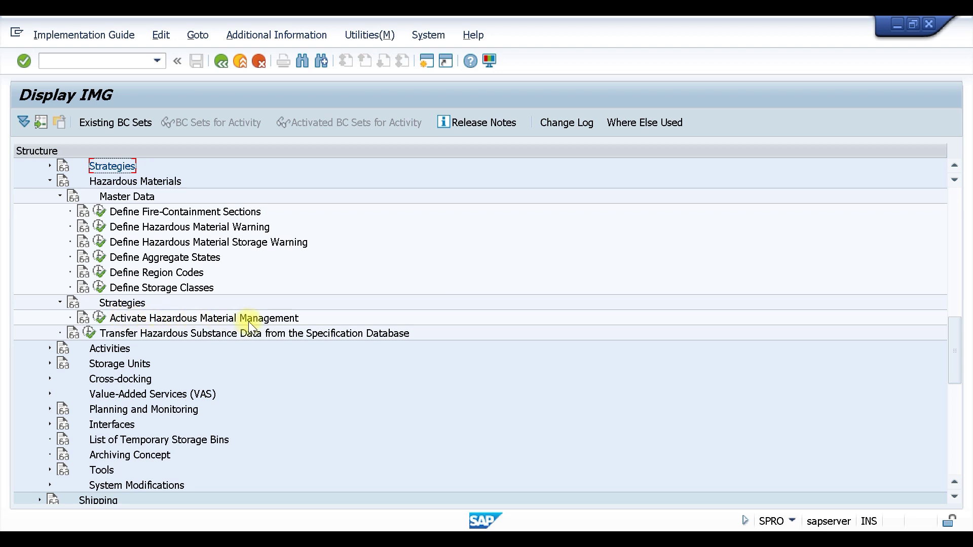
{"action": "left_click", "coordinate": [99, 318]}
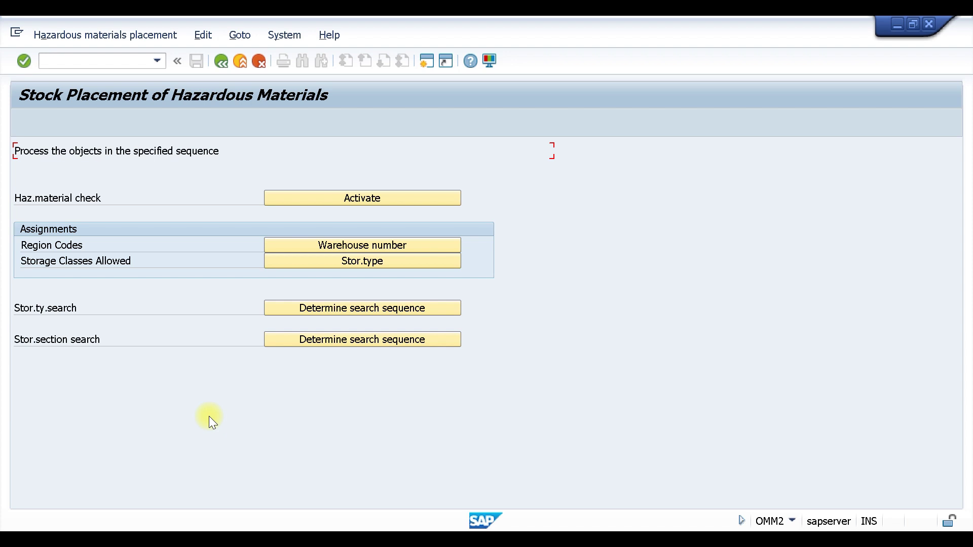
Open the hazardous material check activation and go to the entry for warehouse W01, storage type 006
{"action": "left_click", "coordinate": [371, 197]}
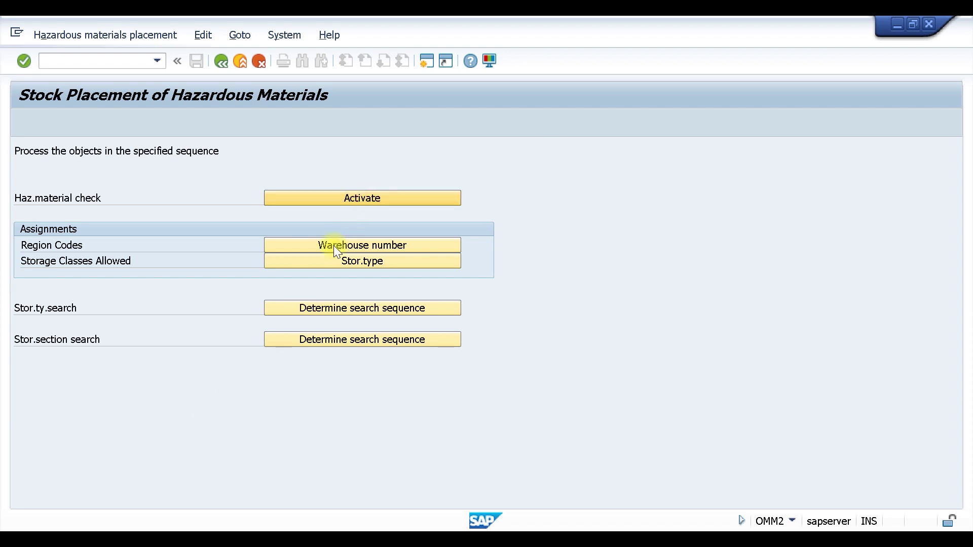
{"action": "left_click", "coordinate": [305, 450]}
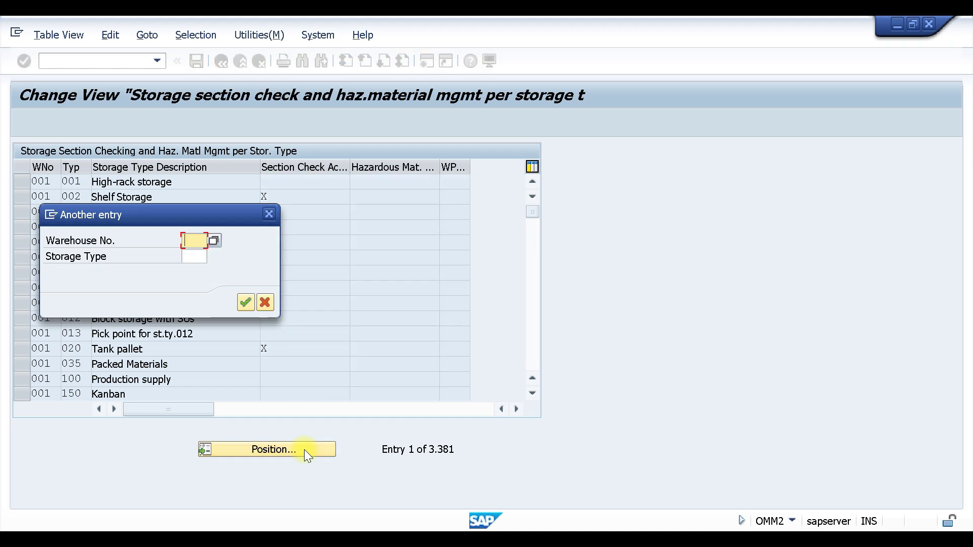
{"action": "type", "text": "W01"}
{"action": "key", "text": "Tab"}
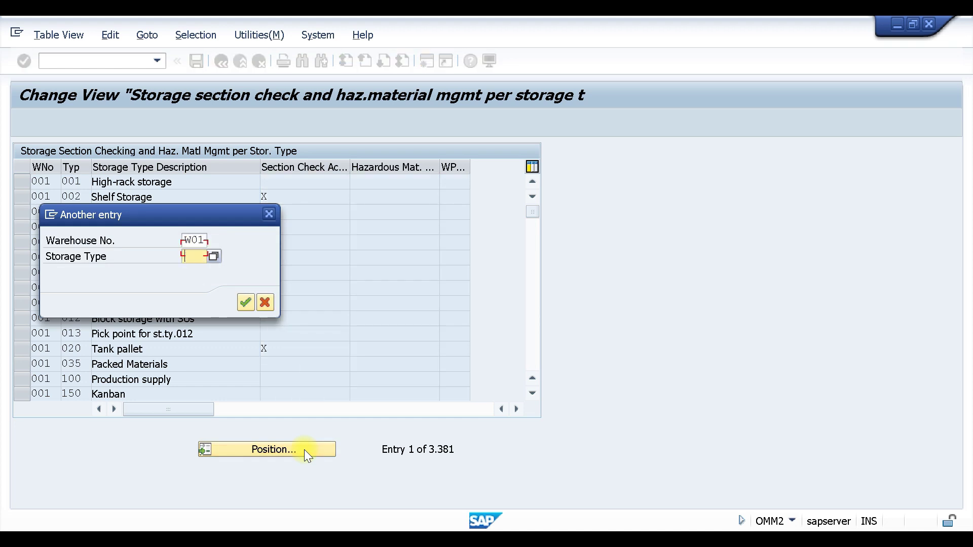
{"action": "type", "text": "006"}
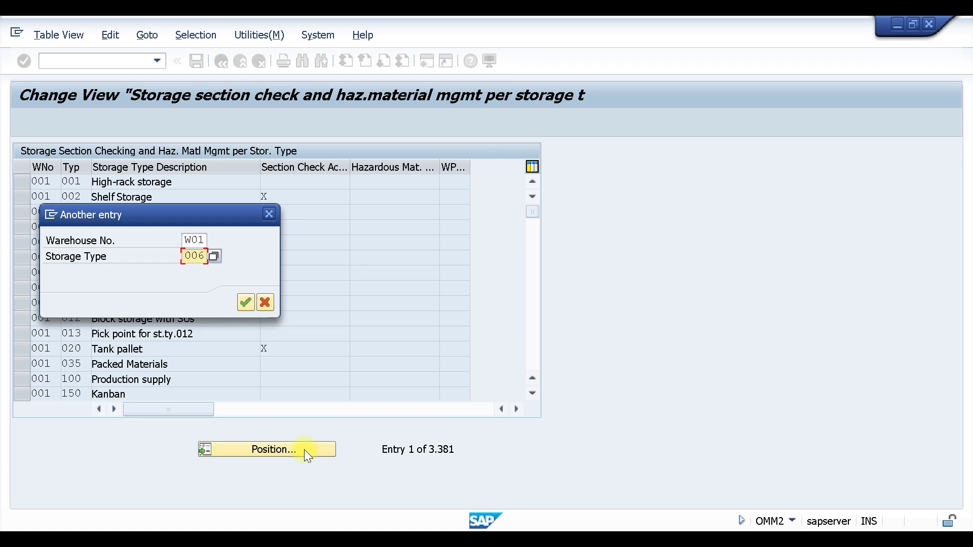
{"action": "key", "text": "Return"}
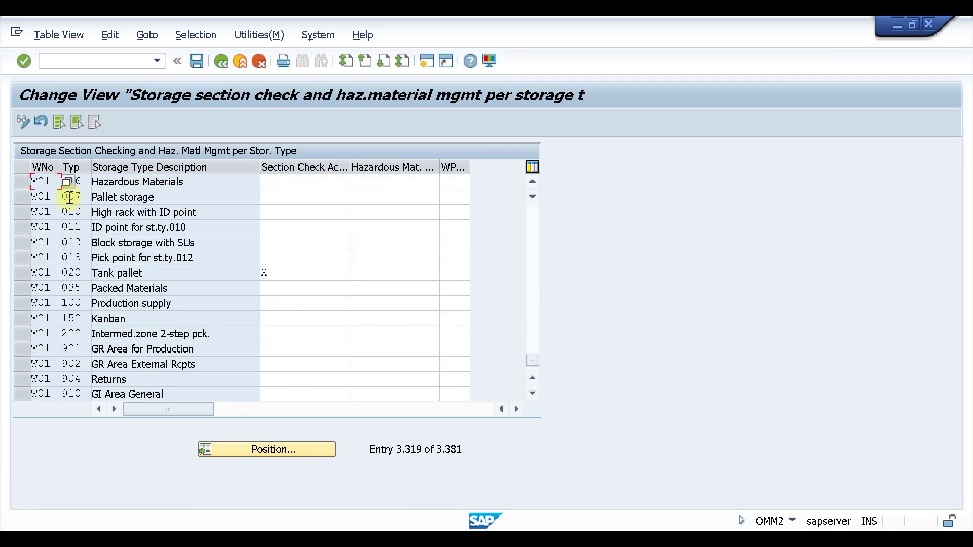
For W01 storage type 006, activate the section check with X and set hazardous material management to 2, reviewing the possible values
{"action": "left_click", "coordinate": [310, 181]}
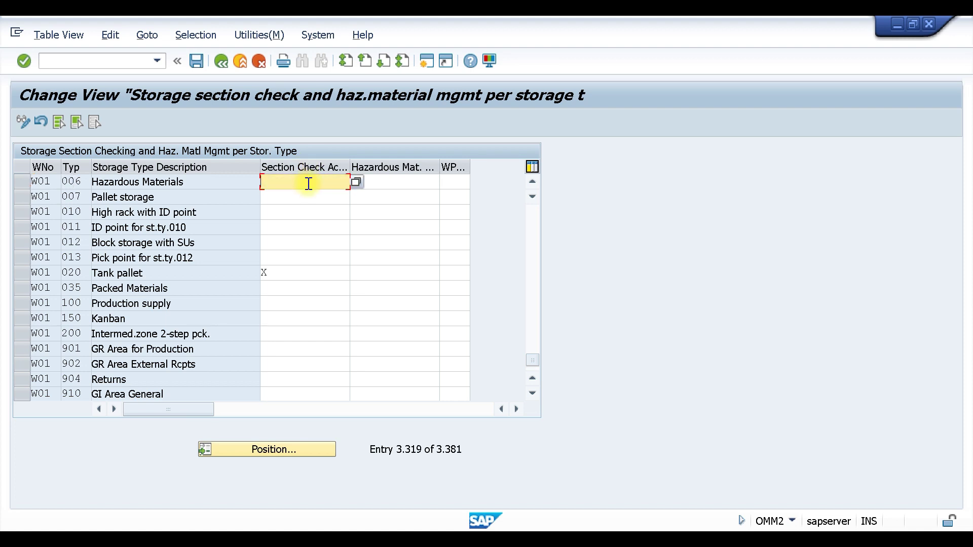
{"action": "type", "text": "X"}
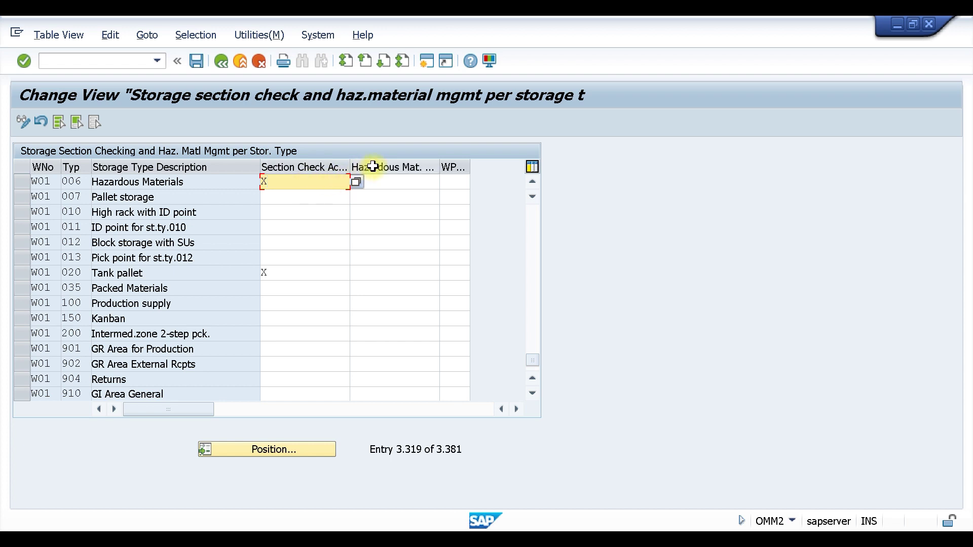
{"action": "left_click", "coordinate": [394, 186]}
{"action": "type", "text": "2"}
{"action": "key", "text": "F4"}
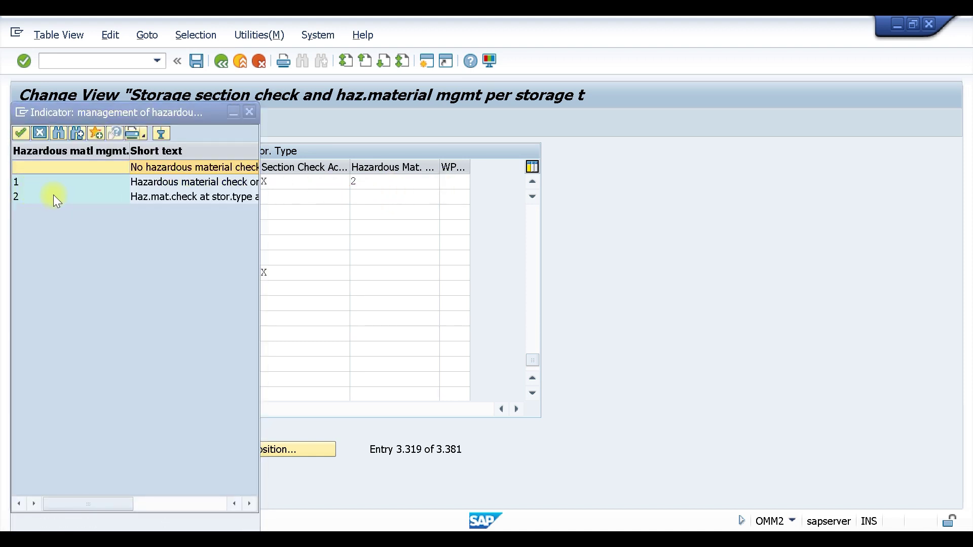
{"action": "left_click_drag", "start_coordinate": [262, 195], "coordinate": [400, 202]}
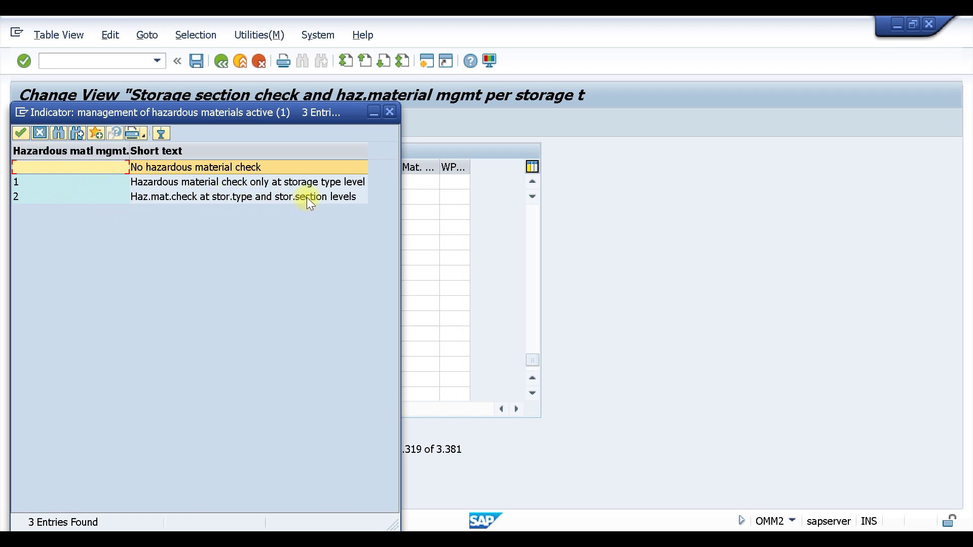
{"action": "left_click", "coordinate": [389, 112]}
{"action": "left_click", "coordinate": [380, 182]}
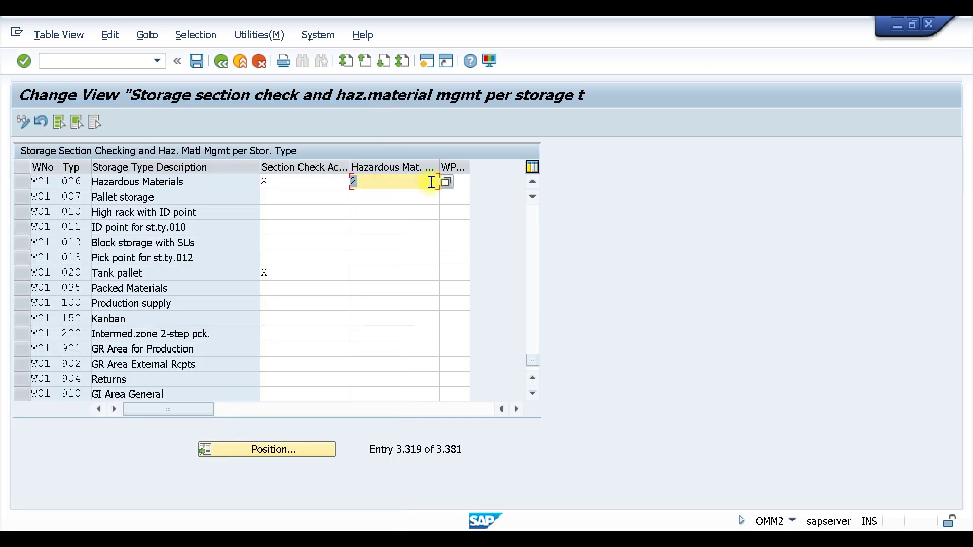
Set the water pollution class of W01 storage type 006 to 2, save, and return to the hazardous materials placement overview
{"action": "left_click", "coordinate": [456, 180]}
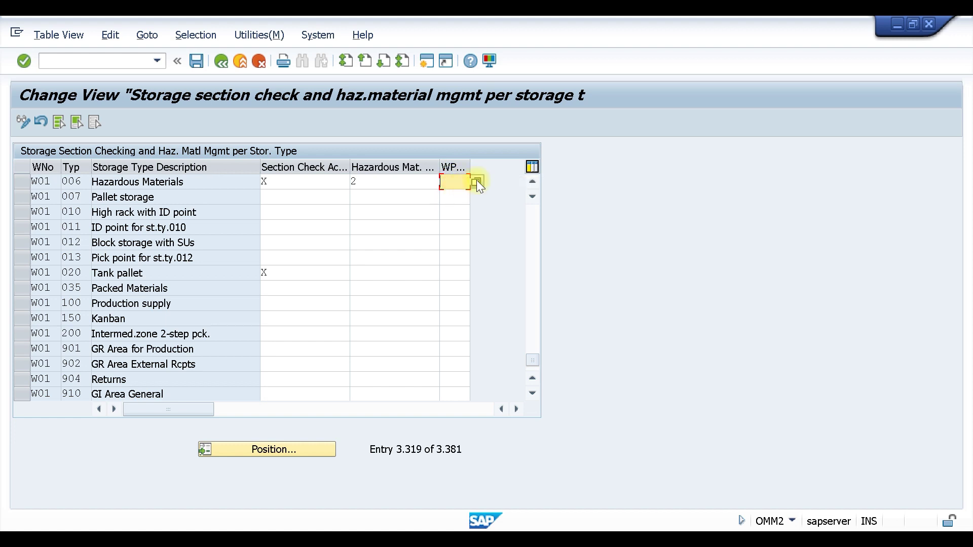
{"action": "left_click", "coordinate": [476, 181]}
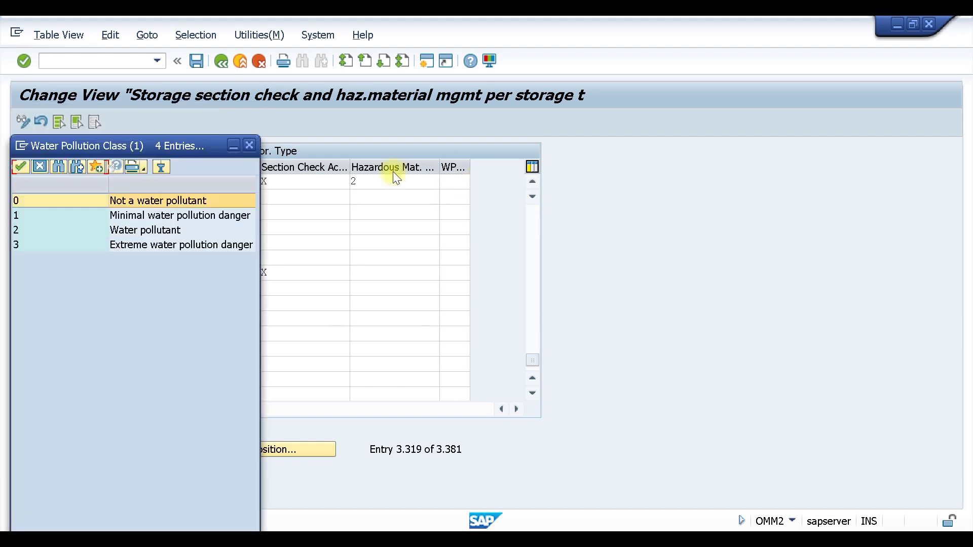
{"action": "double_click", "coordinate": [133, 196]}
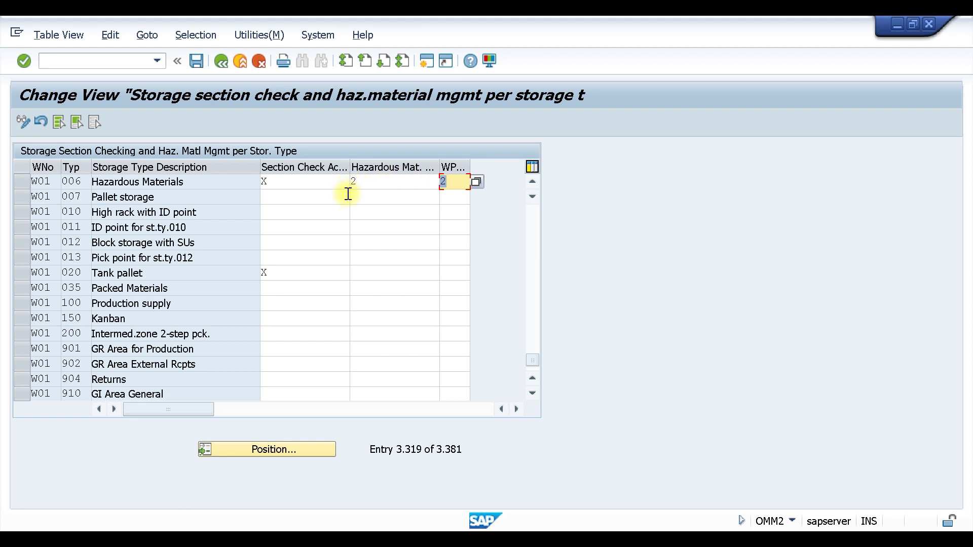
{"action": "key", "text": "ctrl+s"}
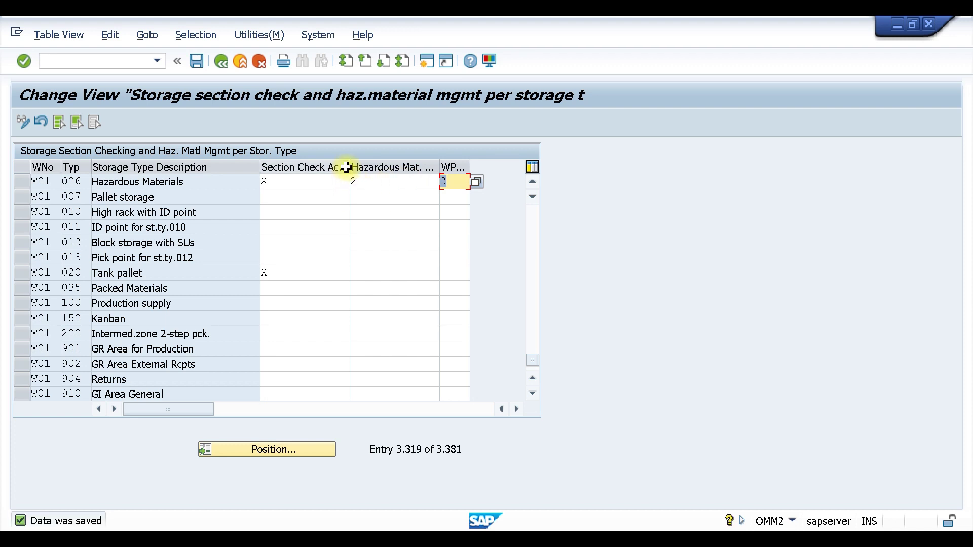
{"action": "left_click", "coordinate": [220, 61]}
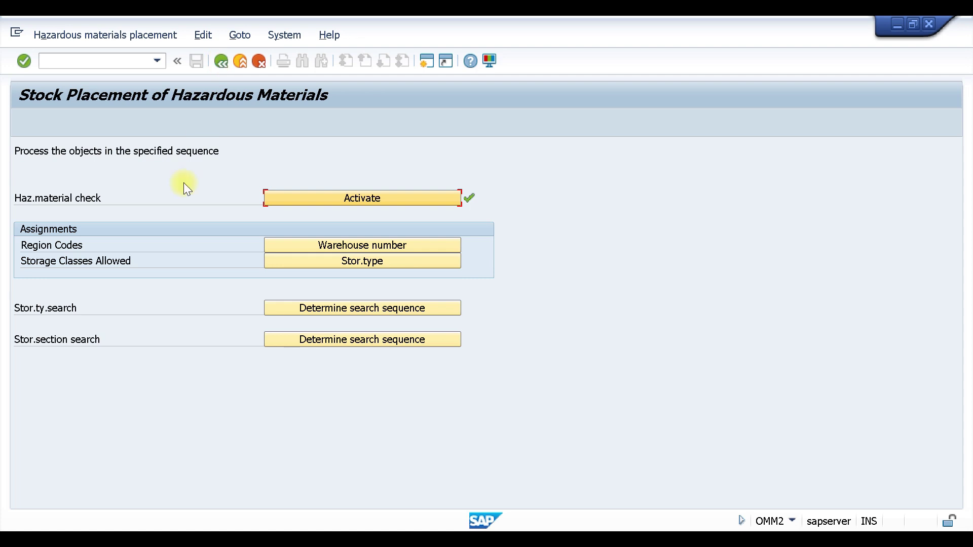
Assign region code IN to warehouse W01, save the assignment and return to the placement overview
{"action": "left_click", "coordinate": [358, 248]}
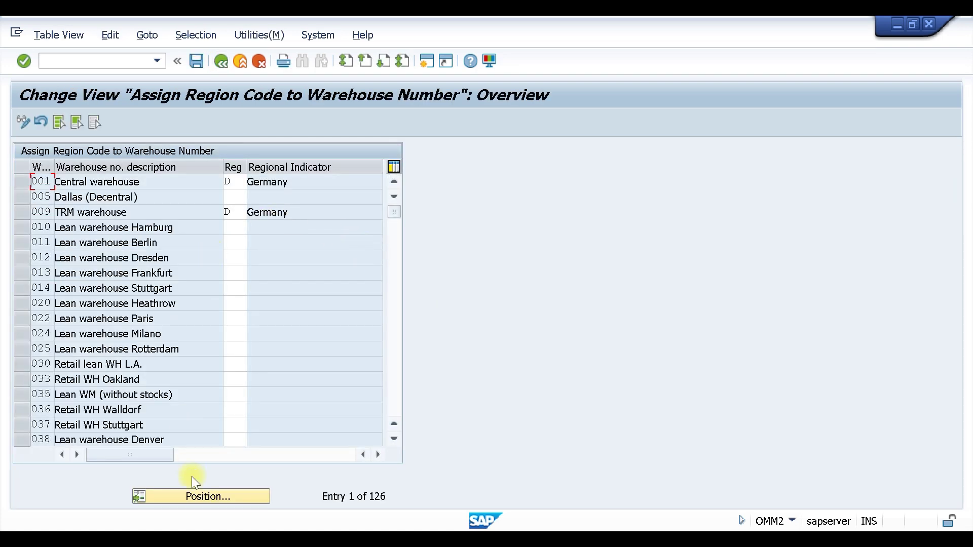
{"action": "left_click", "coordinate": [202, 496]}
{"action": "type", "text": "W01"}
{"action": "key", "text": "Return"}
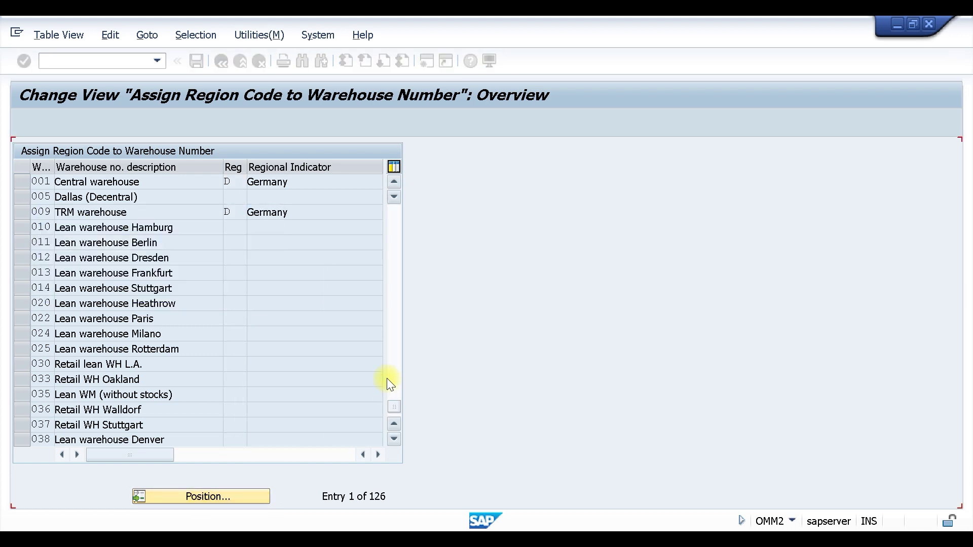
{"action": "left_click", "coordinate": [237, 181]}
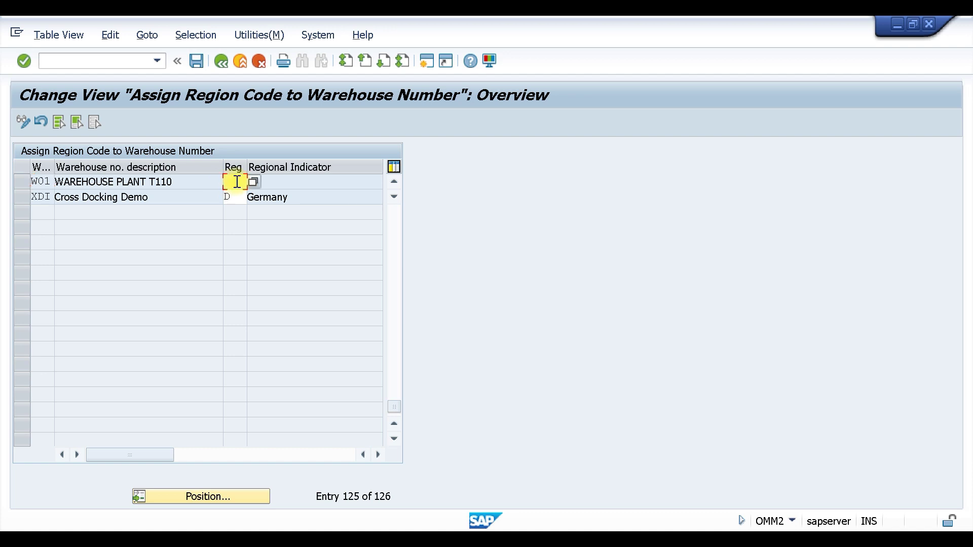
{"action": "type", "text": "IN"}
{"action": "key", "text": "Return"}
{"action": "key", "text": "ctrl+s"}
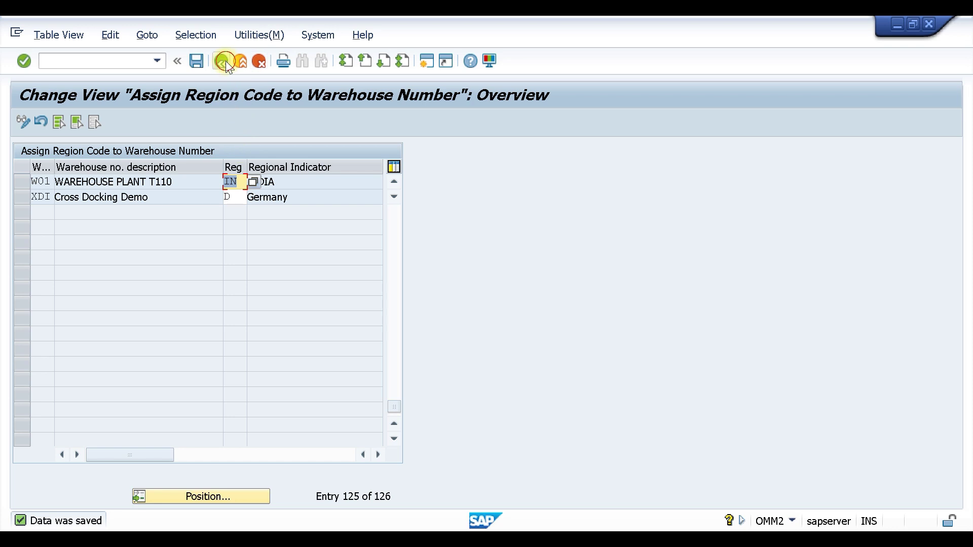
{"action": "left_click", "coordinate": [223, 62]}
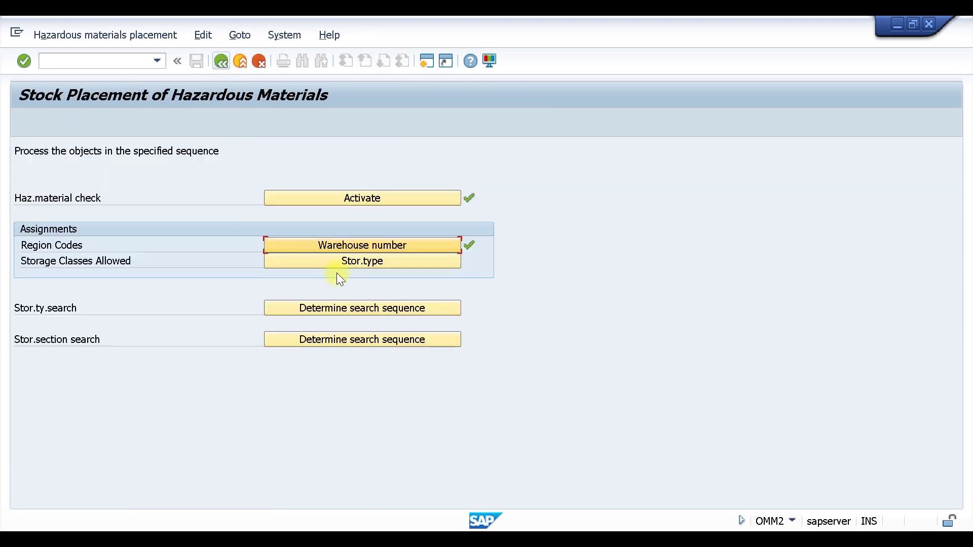
In the storage classes allowed per storage type, add a new entry for warehouse W01, storage type 006, storage class 1
{"action": "left_click", "coordinate": [361, 262]}
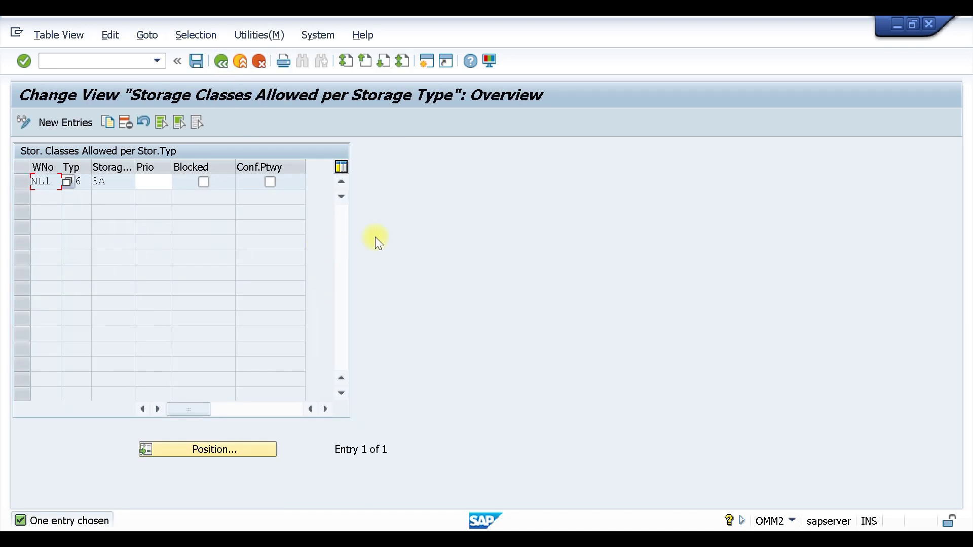
{"action": "left_click", "coordinate": [62, 124]}
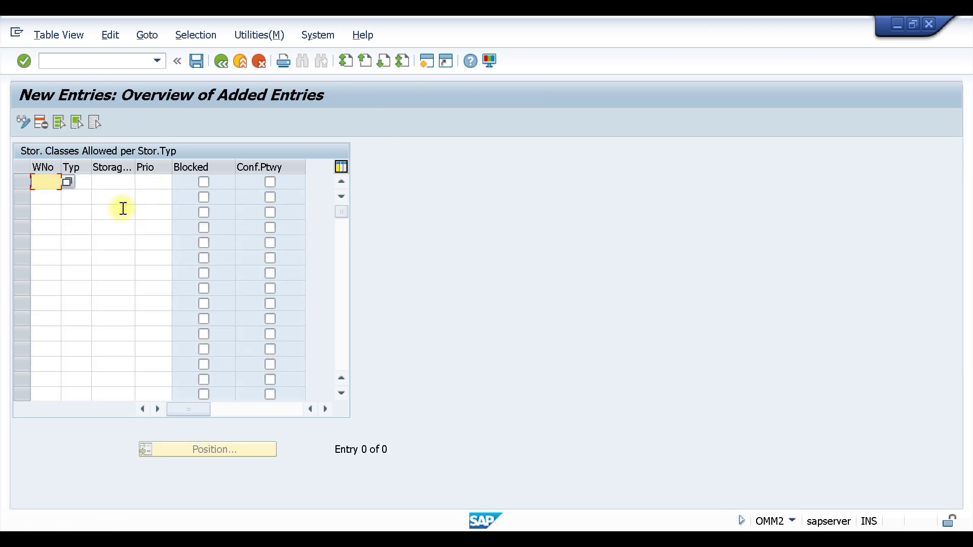
{"action": "type", "text": "W01"}
{"action": "key", "text": "Tab"}
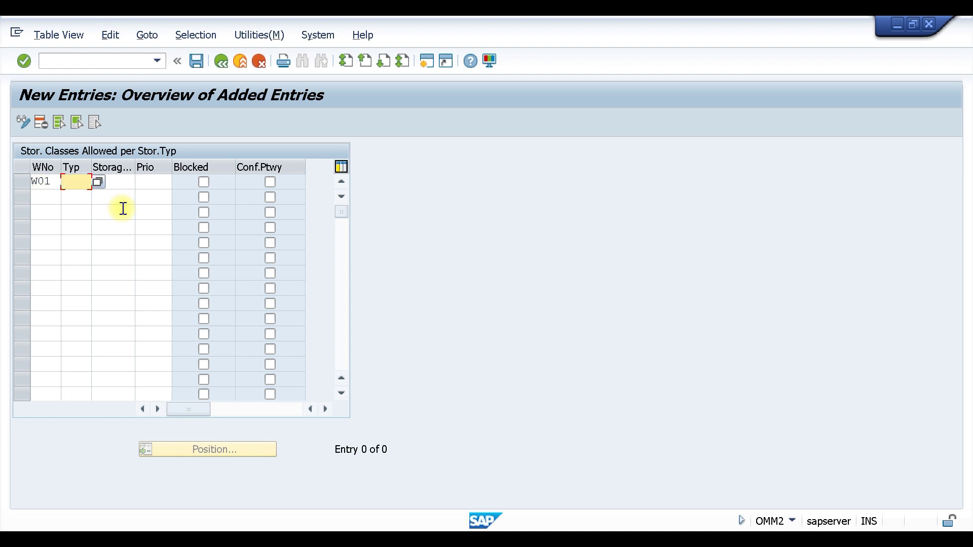
{"action": "type", "text": "006"}
{"action": "key", "text": "Tab"}
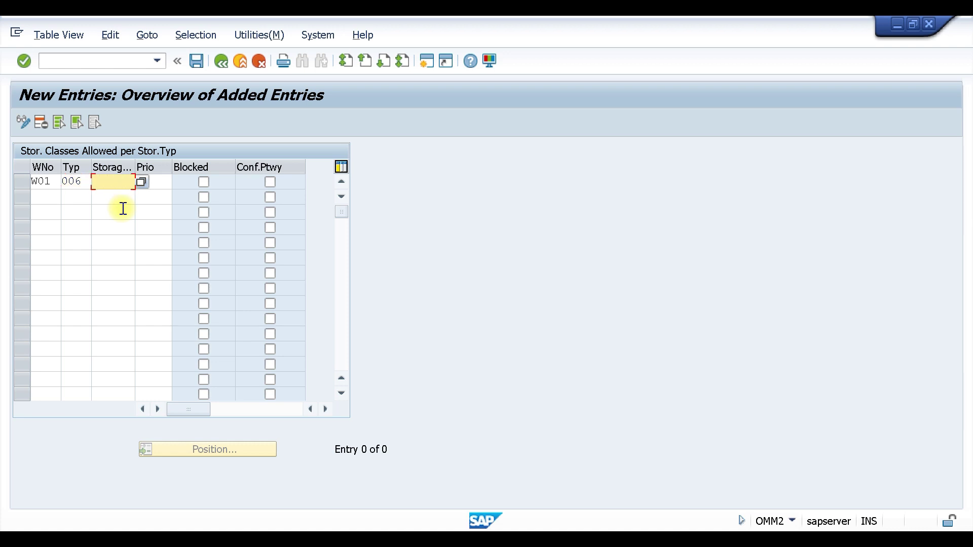
{"action": "type", "text": "1"}
Add a second allowed entry for warehouse W01, storage type 006, storage class 10, and save both entries
{"action": "left_click", "coordinate": [43, 196]}
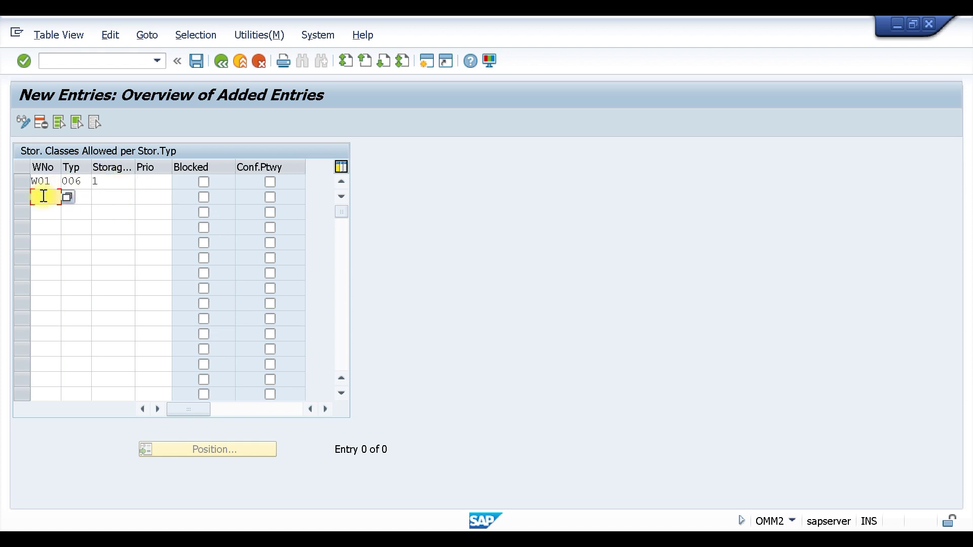
{"action": "type", "text": "W01"}
{"action": "key", "text": "Tab"}
{"action": "type", "text": "006"}
{"action": "key", "text": "Tab"}
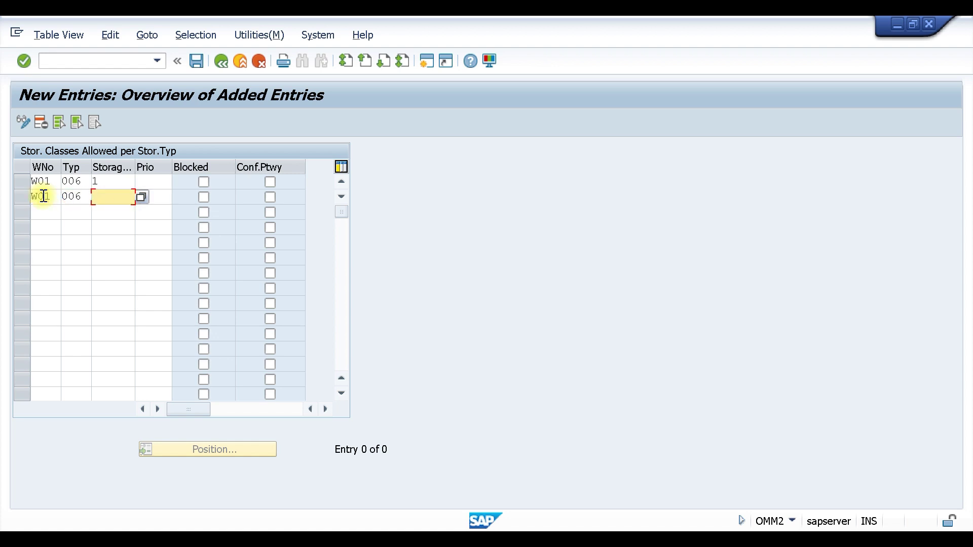
{"action": "type", "text": "10"}
{"action": "key", "text": "Return"}
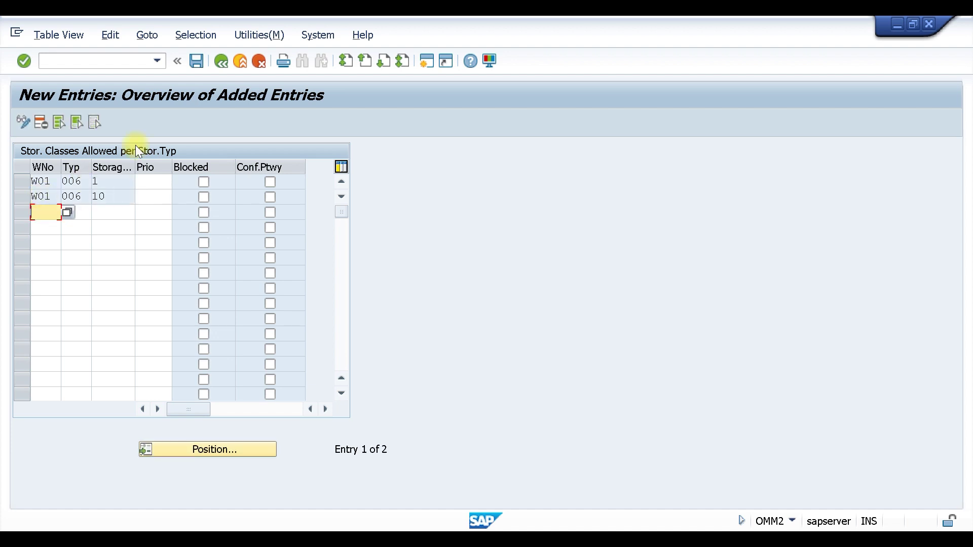
{"action": "left_click", "coordinate": [197, 60]}
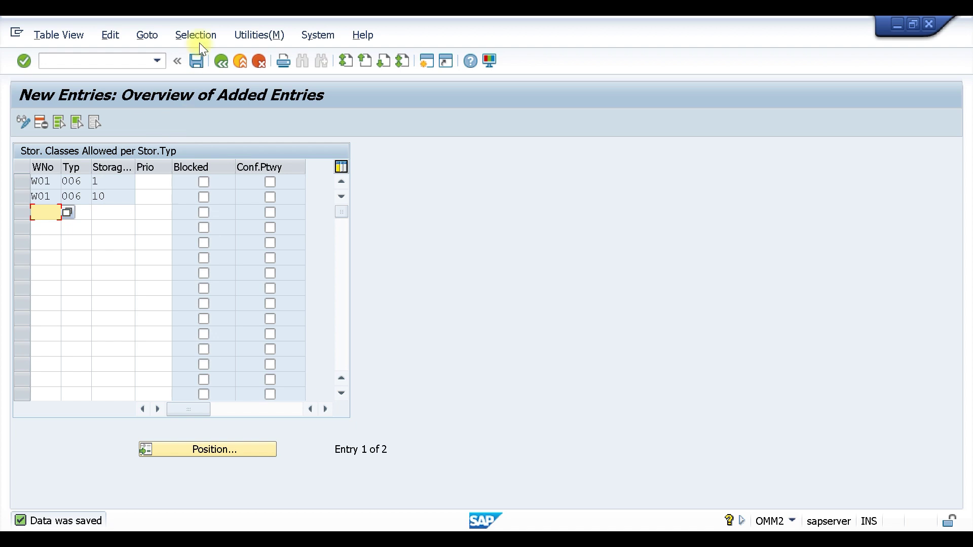
Return to the placement overview and open the search sequence determination for the storage type search
{"action": "key", "text": "F3"}
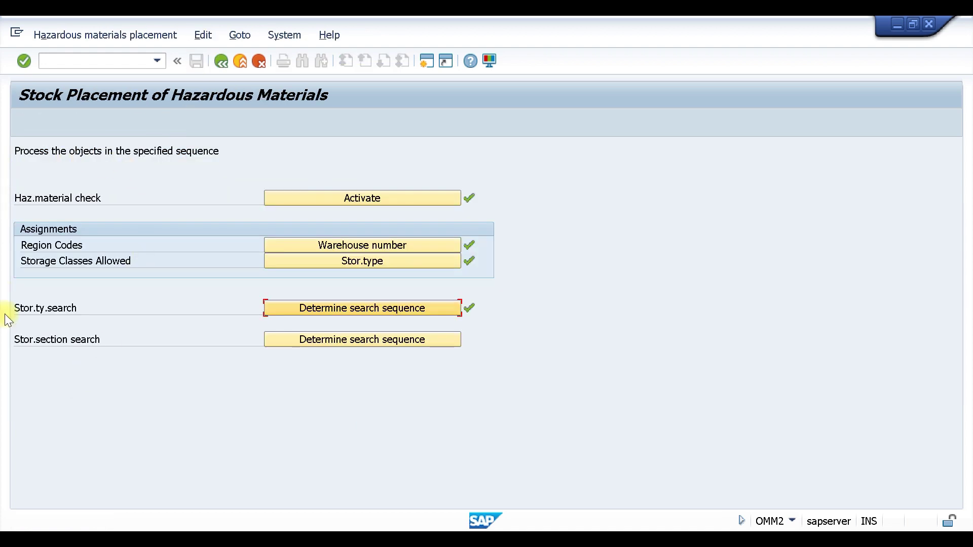
{"action": "left_click", "coordinate": [314, 313]}
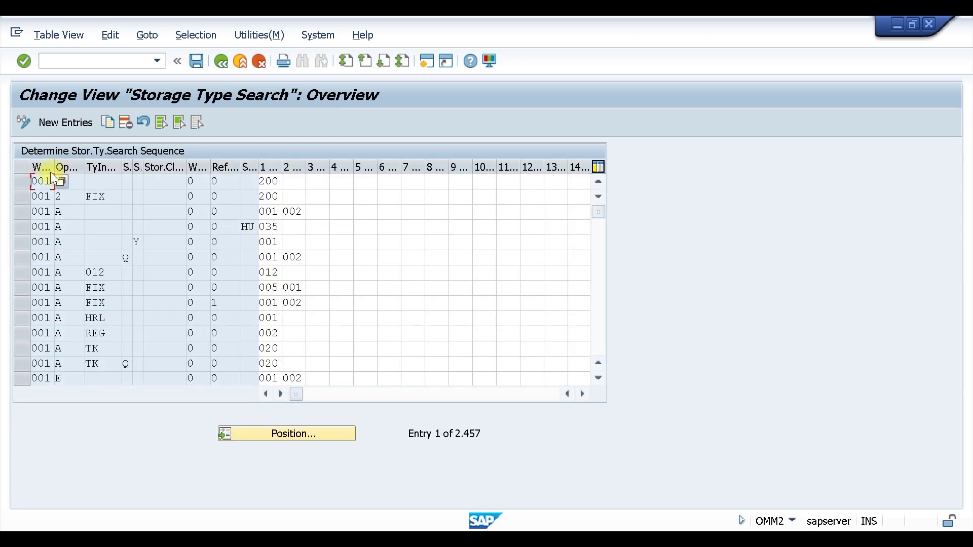
Position the storage type search sequence list at warehouse W01
{"action": "left_click", "coordinate": [288, 434]}
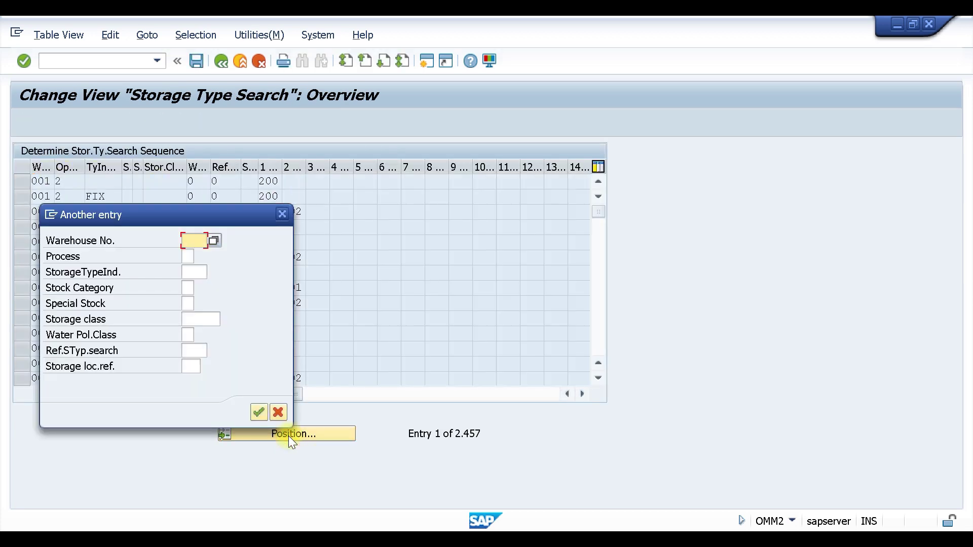
{"action": "type", "text": "W01"}
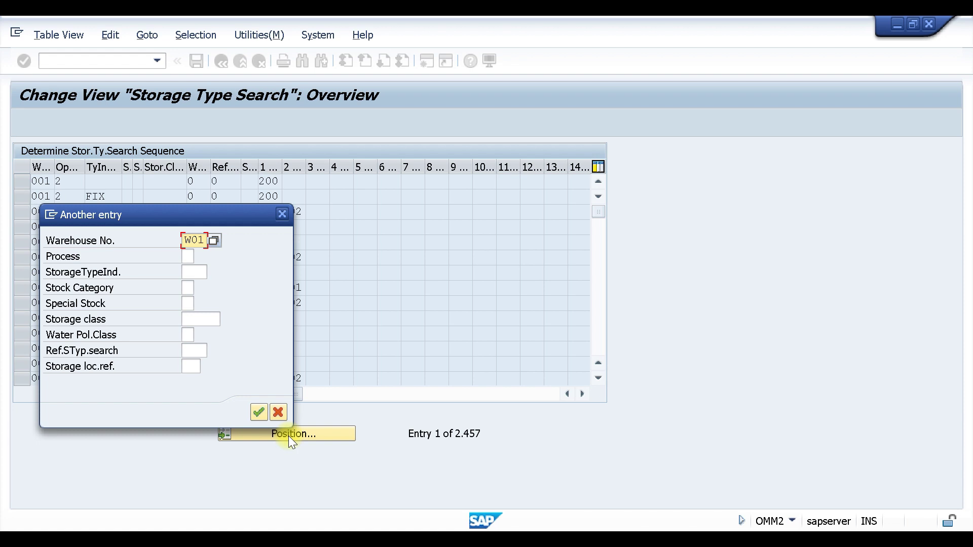
{"action": "key", "text": "Return"}
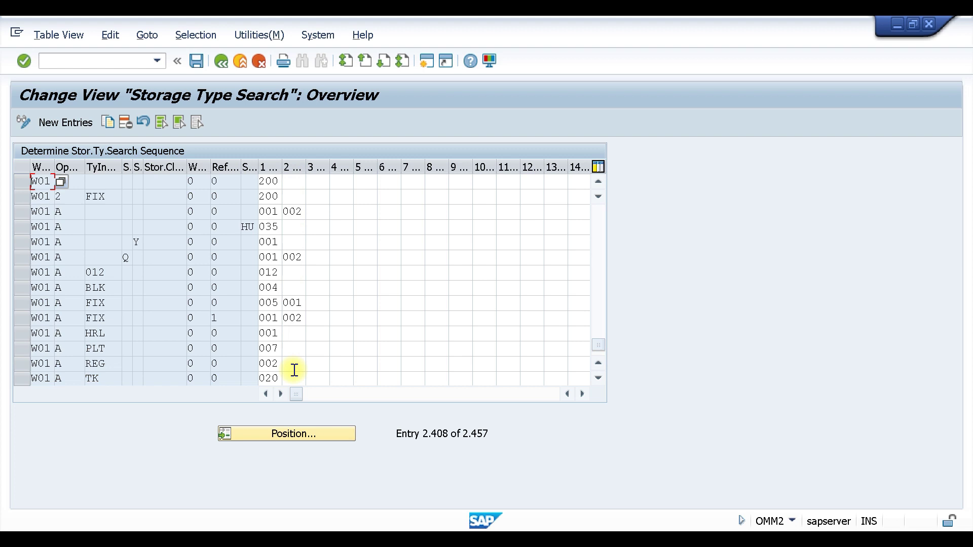
Add a storage type search entry for warehouse W01, operation E, storage class 1, water pollution class 2, with 006 as first storage type
{"action": "left_click", "coordinate": [54, 121]}
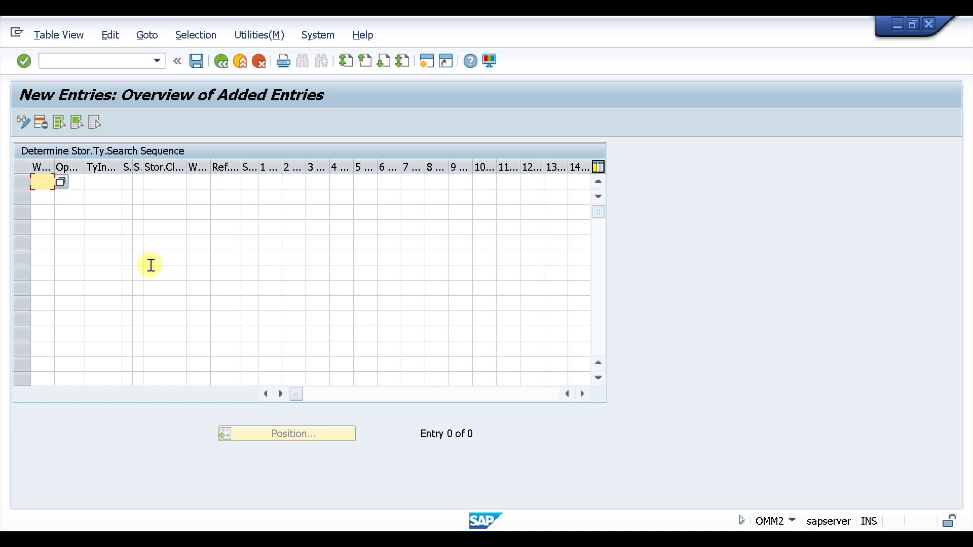
{"action": "type", "text": "W01"}
{"action": "key", "text": "Tab"}
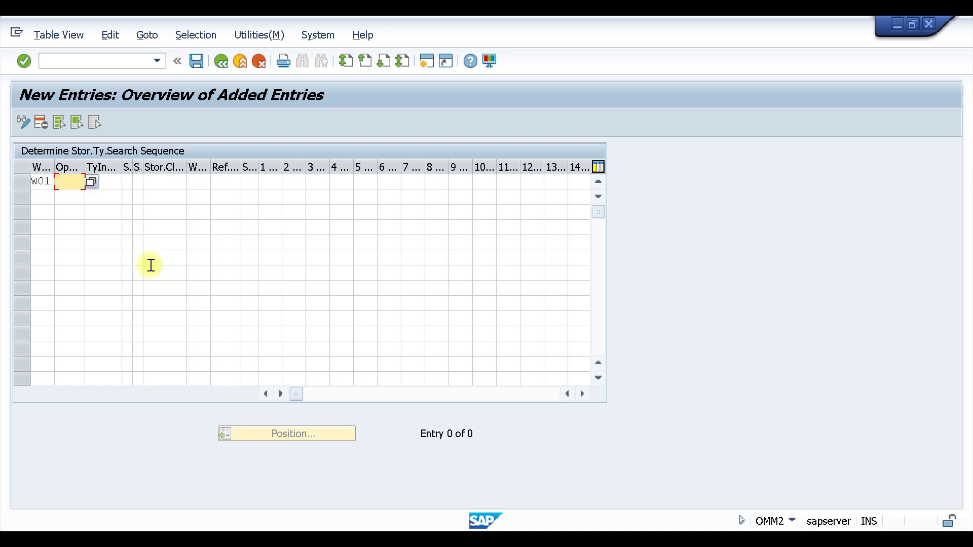
{"action": "type", "text": "E"}
{"action": "left_click", "coordinate": [172, 181]}
{"action": "type", "text": "1"}
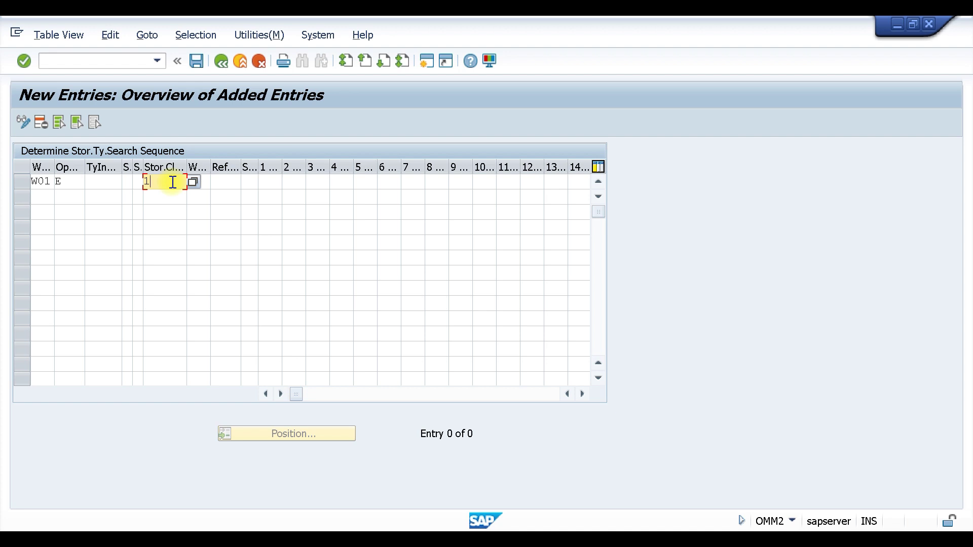
{"action": "key", "text": "Tab"}
{"action": "type", "text": "2"}
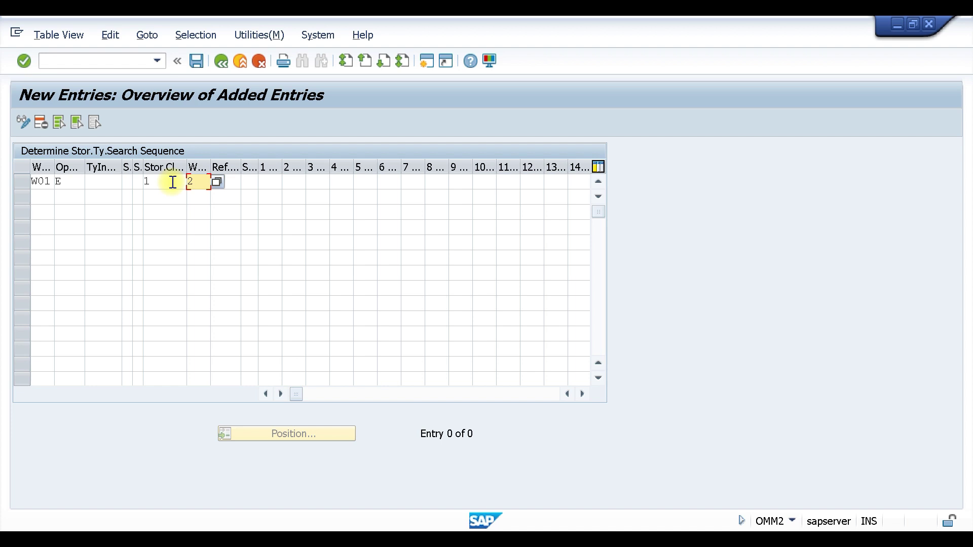
{"action": "key", "text": "Tab"}
{"action": "key", "text": "Tab"}
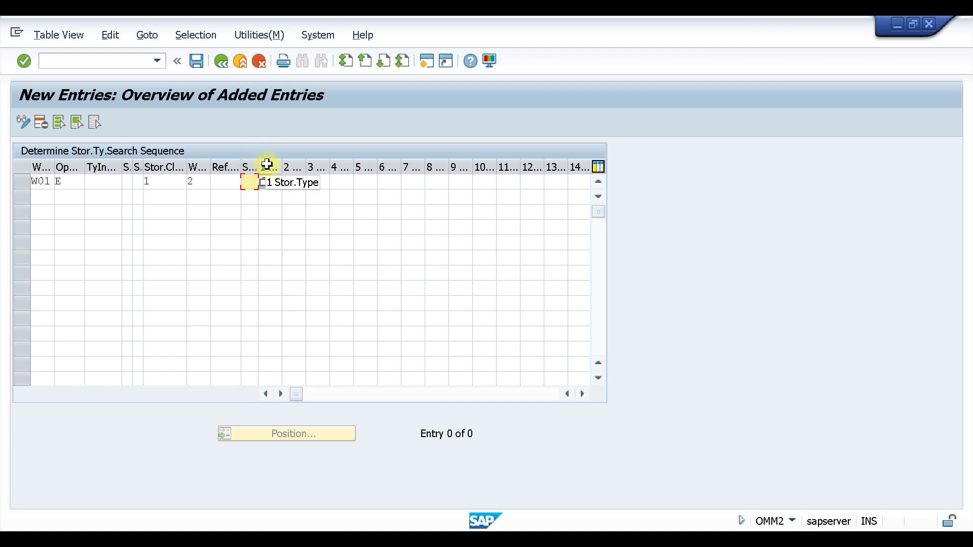
{"action": "left_click", "coordinate": [272, 182]}
{"action": "type", "text": "006"}
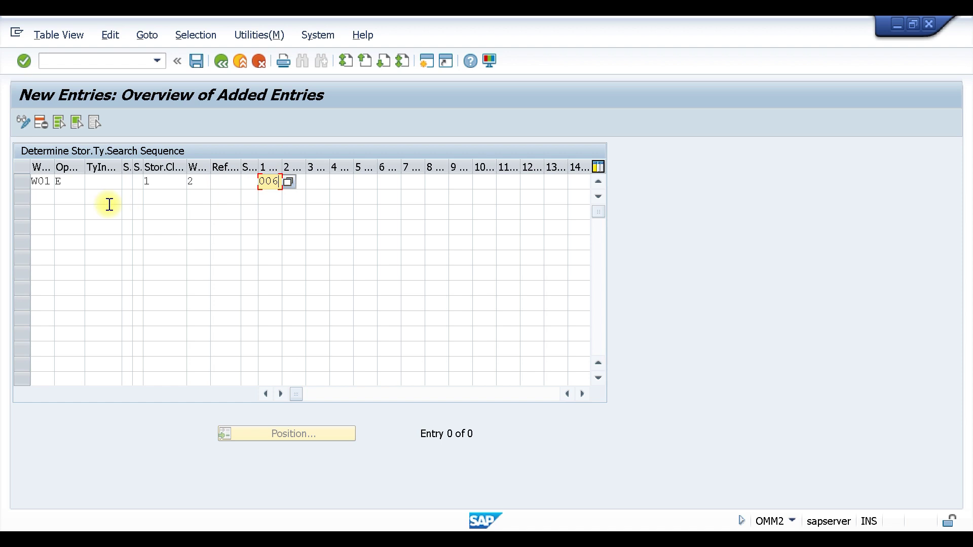
Start a second search entry for warehouse W01 with operation A, storage class 1 and water pollution class 2
{"action": "left_click", "coordinate": [35, 196]}
{"action": "type", "text": "W01"}
{"action": "key", "text": "Tab"}
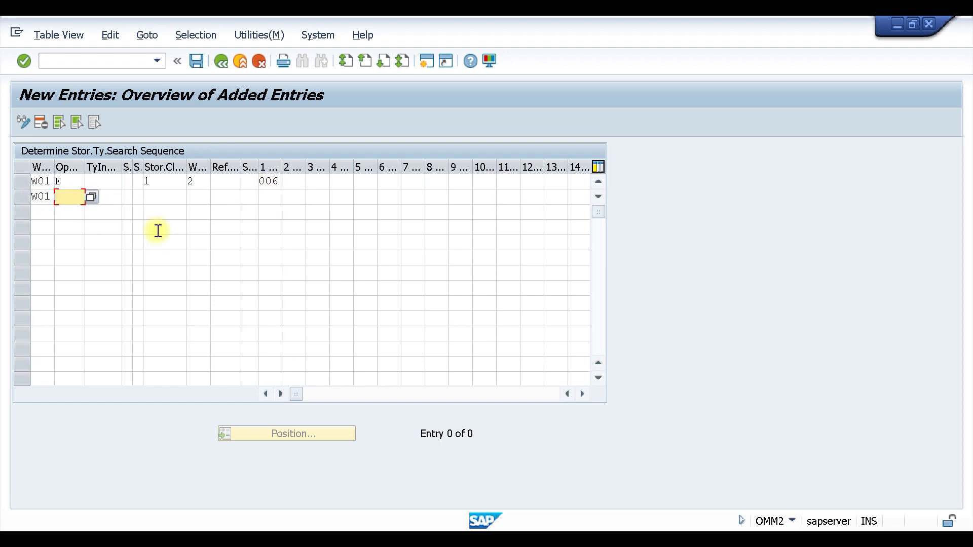
{"action": "type", "text": "A"}
{"action": "key", "text": "Tab"}
{"action": "key", "text": "Tab"}
{"action": "key", "text": "Tab"}
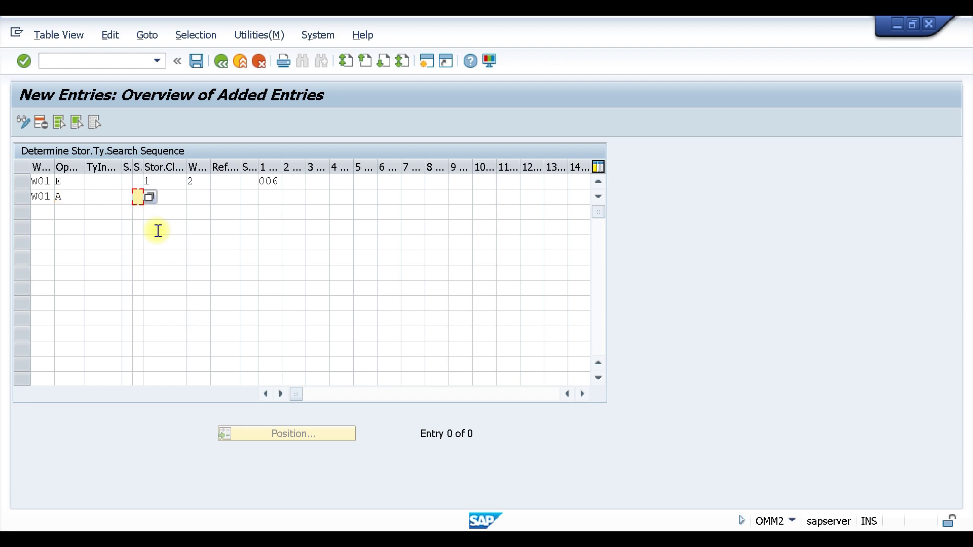
{"action": "key", "text": "Tab"}
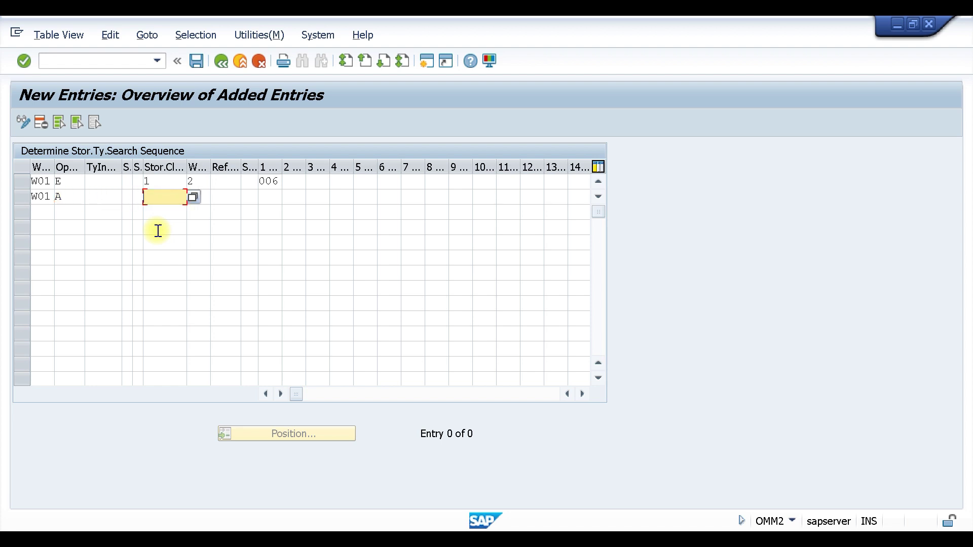
{"action": "type", "text": "1"}
{"action": "key", "text": "Tab"}
{"action": "type", "text": "2"}
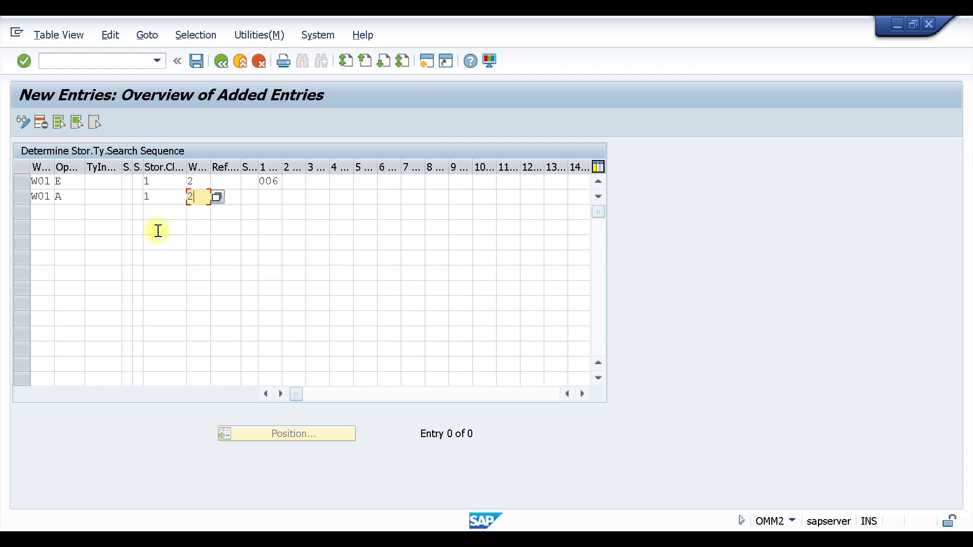
Set the operation A entry's first storage type to 006 and save both entries to the proposed customizing request
{"action": "key", "text": "Tab"}
{"action": "key", "text": "Tab"}
{"action": "key", "text": "Tab"}
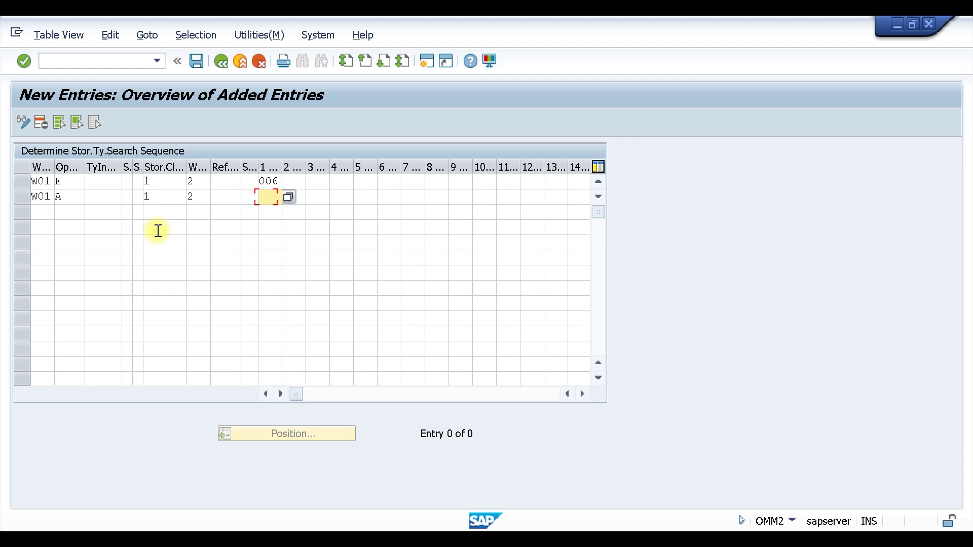
{"action": "type", "text": "006"}
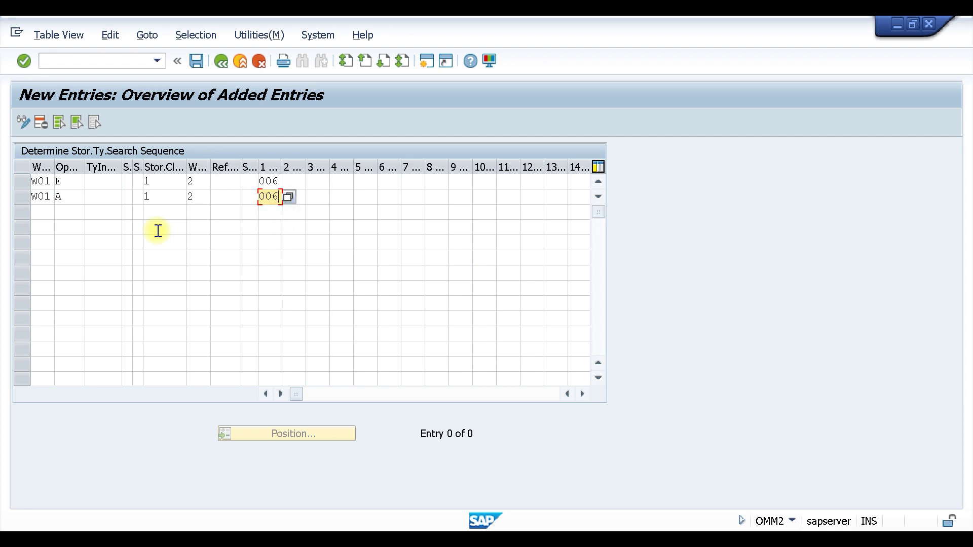
{"action": "key", "text": "Return"}
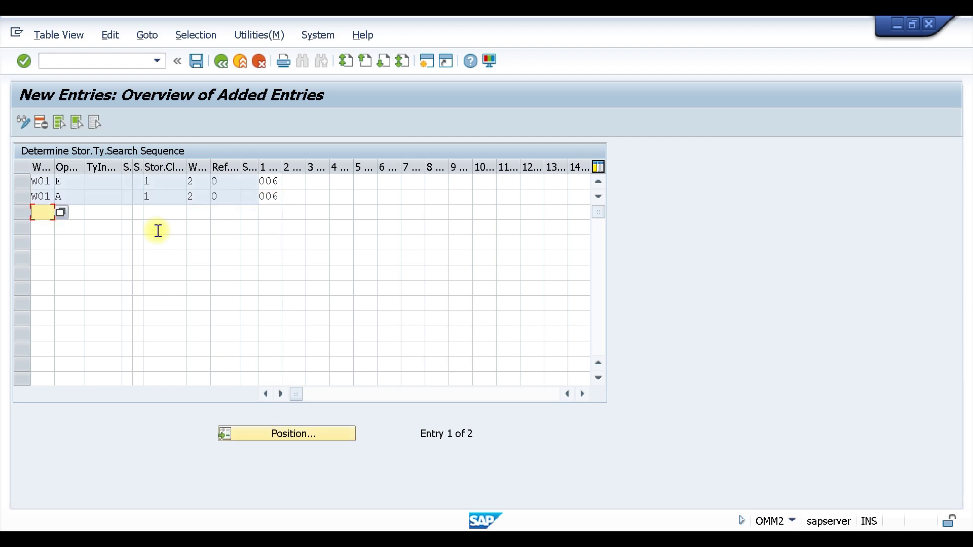
{"action": "key", "text": "ctrl+s"}
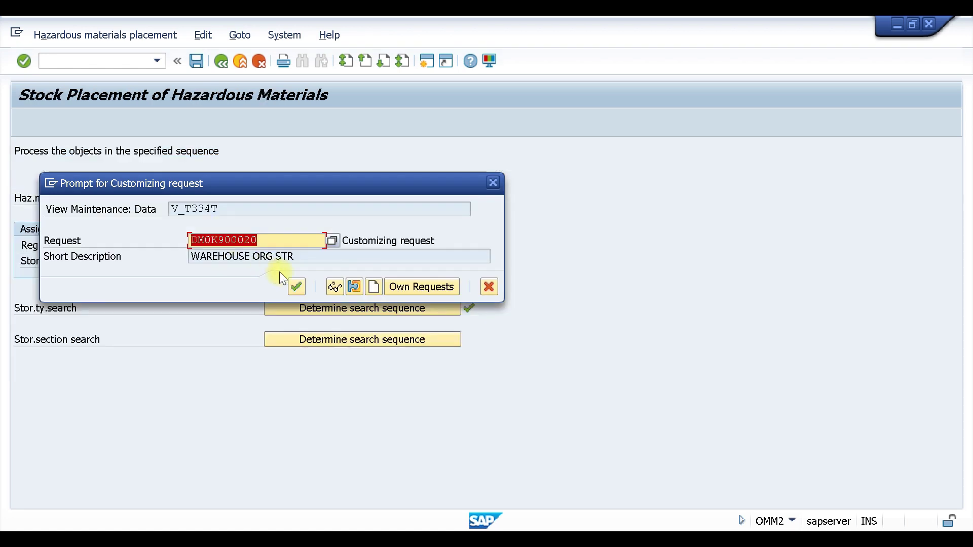
{"action": "left_click", "coordinate": [297, 288]}
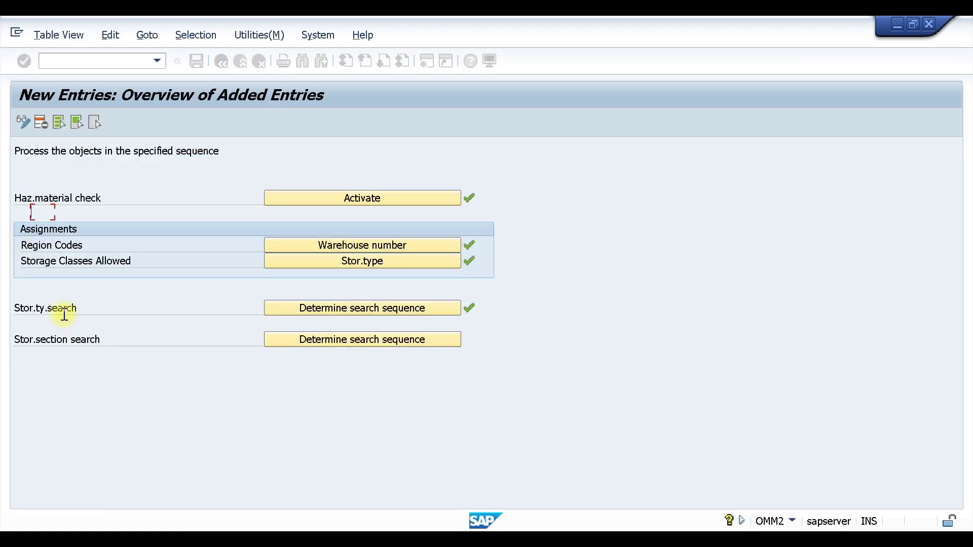
Return to the placement overview and open the search sequence determination for the storage section search
{"action": "left_click", "coordinate": [221, 61]}
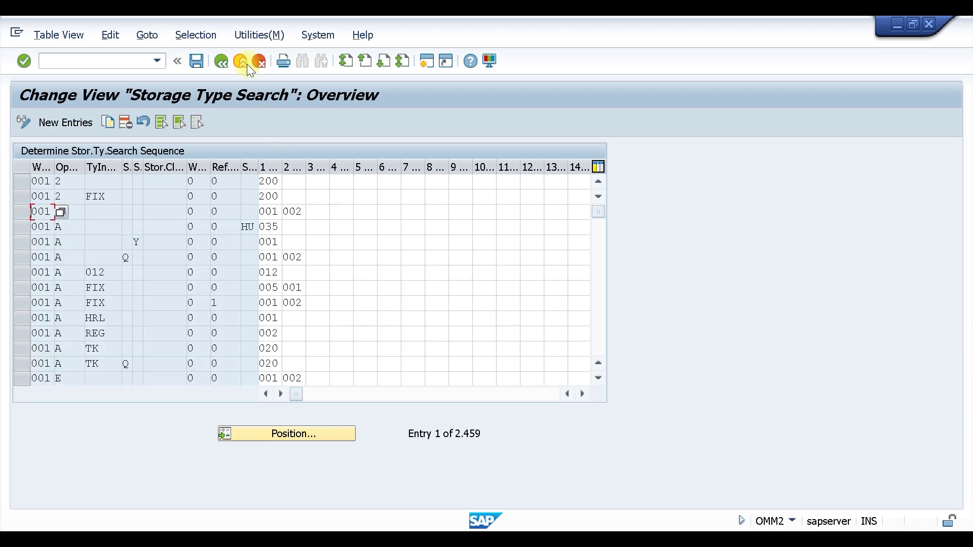
{"action": "left_click", "coordinate": [222, 62]}
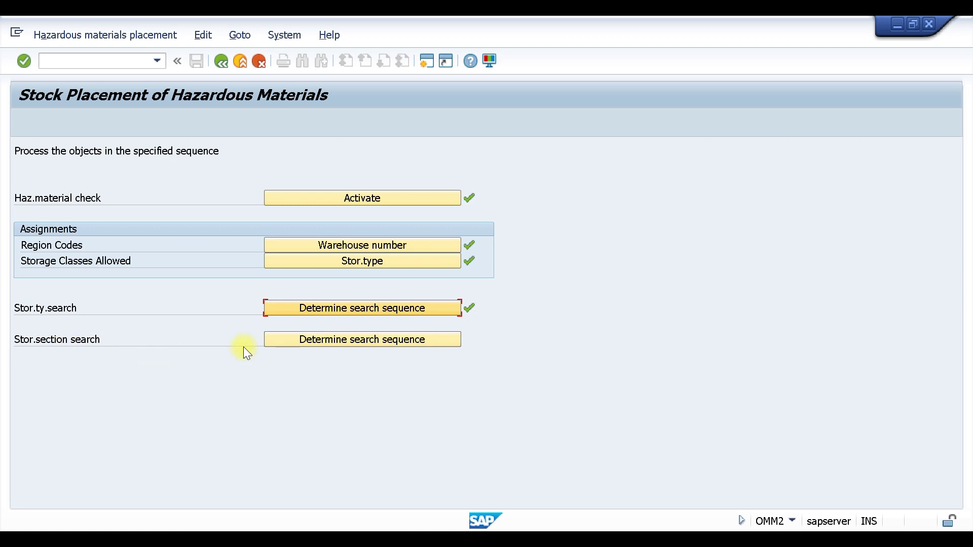
{"action": "left_click", "coordinate": [324, 339]}
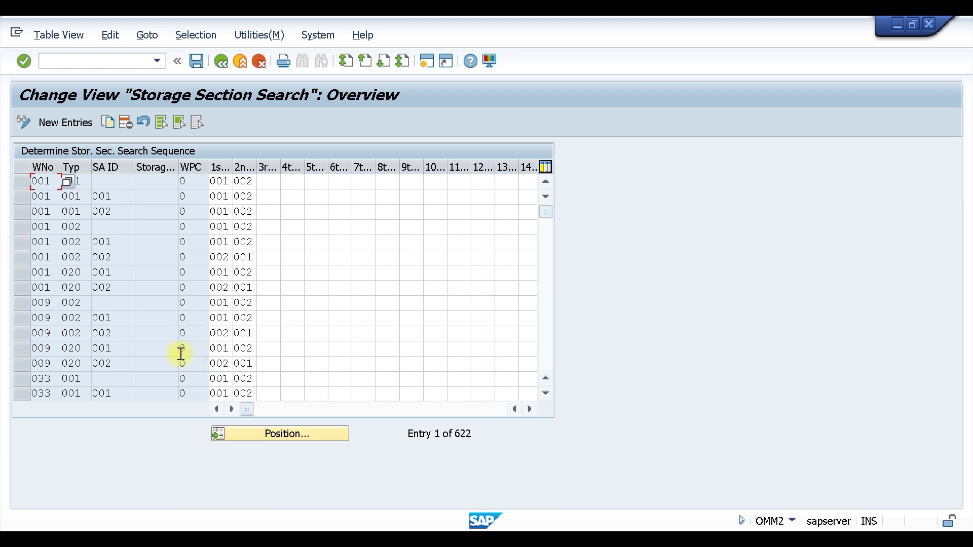
Position the storage section search sequence list at warehouse W01
{"action": "left_click", "coordinate": [252, 434]}
{"action": "type", "text": "001"}
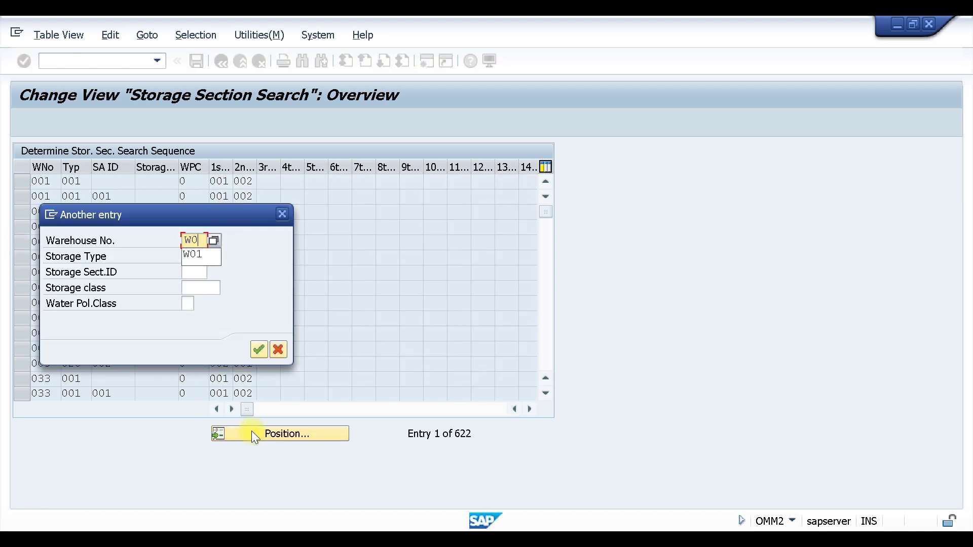
{"action": "key", "text": "Return"}
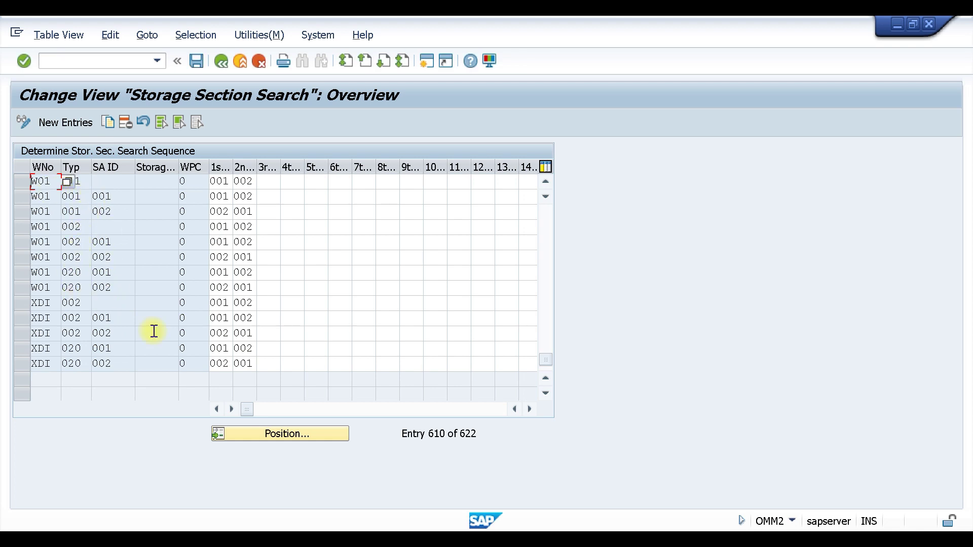
Add a storage section search entry for warehouse W01, storage type 006, storage class 1, water pollution class 2, with 001 as first section
{"action": "left_click", "coordinate": [56, 121]}
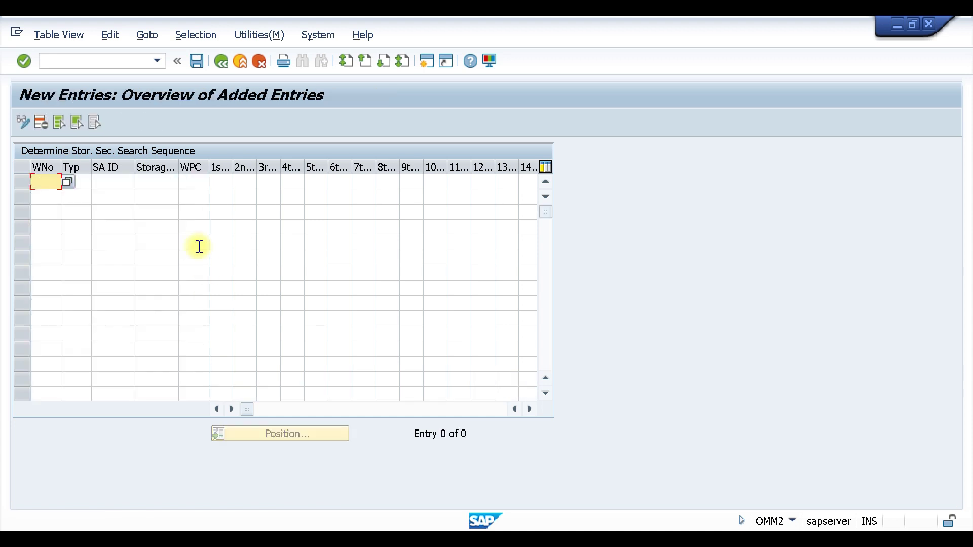
{"action": "type", "text": "W01"}
{"action": "key", "text": "Tab"}
{"action": "type", "text": "006"}
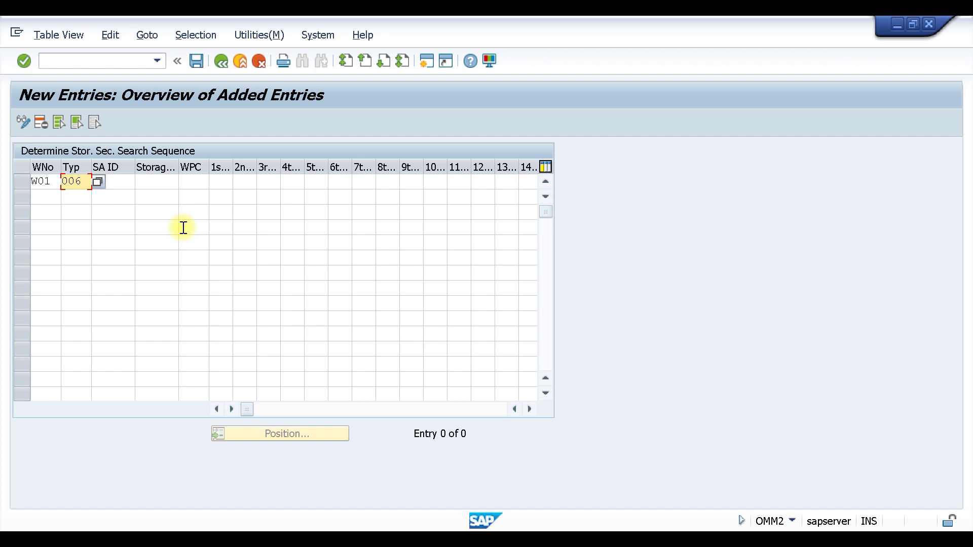
{"action": "key", "text": "Tab"}
{"action": "key", "text": "Tab"}
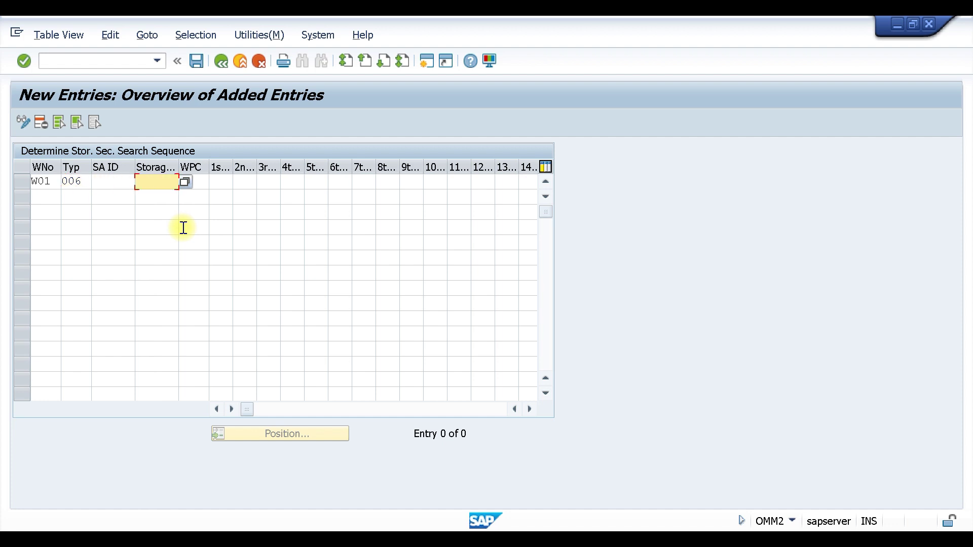
{"action": "type", "text": "1"}
{"action": "key", "text": "Tab"}
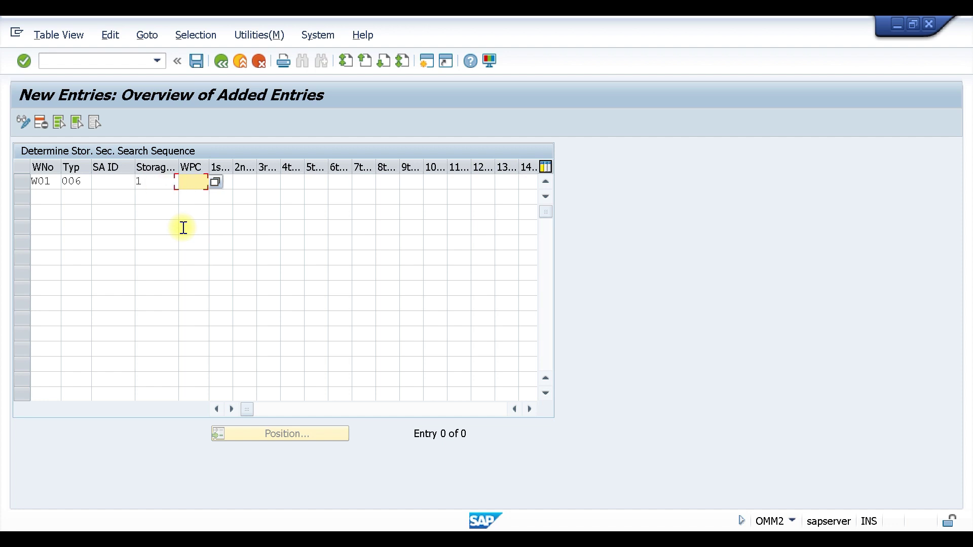
{"action": "type", "text": "2"}
{"action": "key", "text": "Tab"}
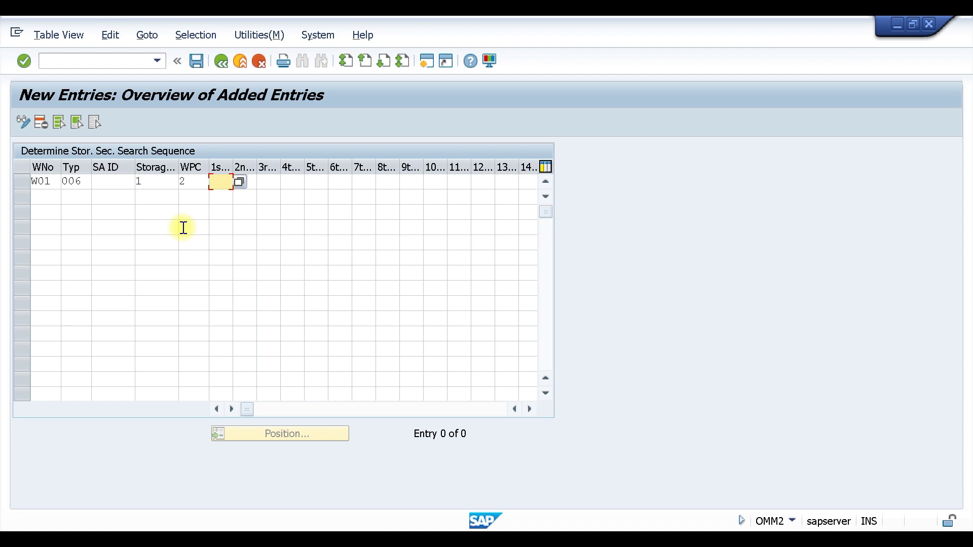
{"action": "type", "text": "001"}
{"action": "key", "text": "Return"}
Save the storage section entry to the proposed customizing request and go back to the implementation guide
{"action": "left_click", "coordinate": [195, 62]}
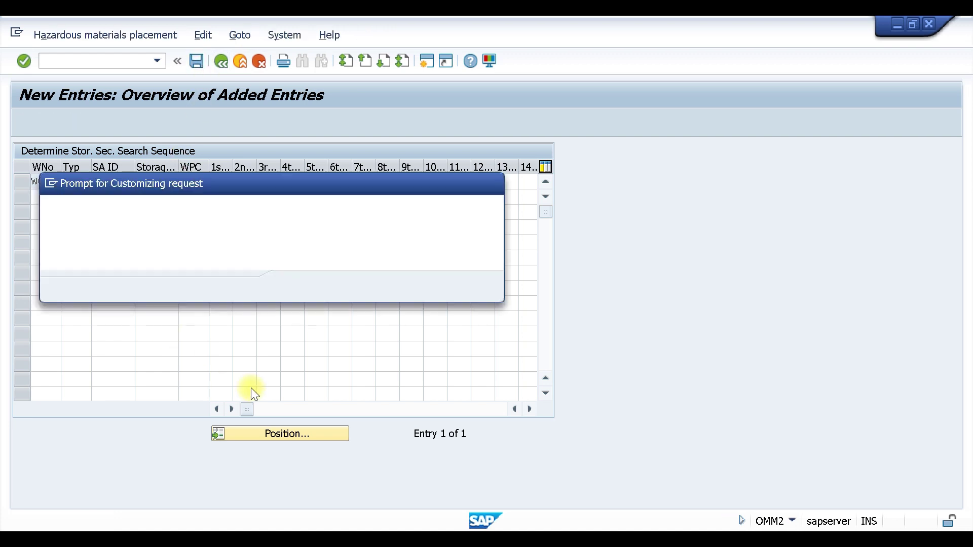
{"action": "left_click", "coordinate": [296, 285]}
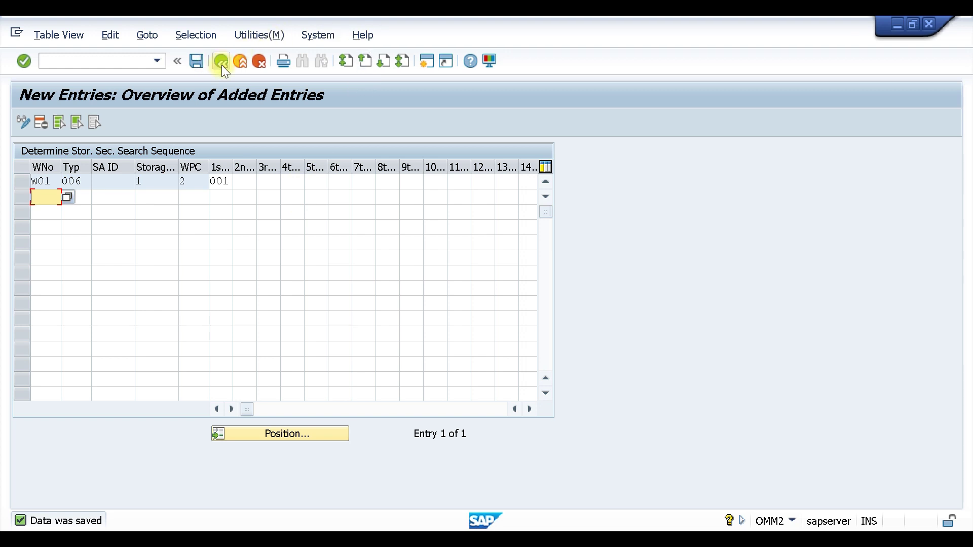
{"action": "left_click", "coordinate": [221, 63]}
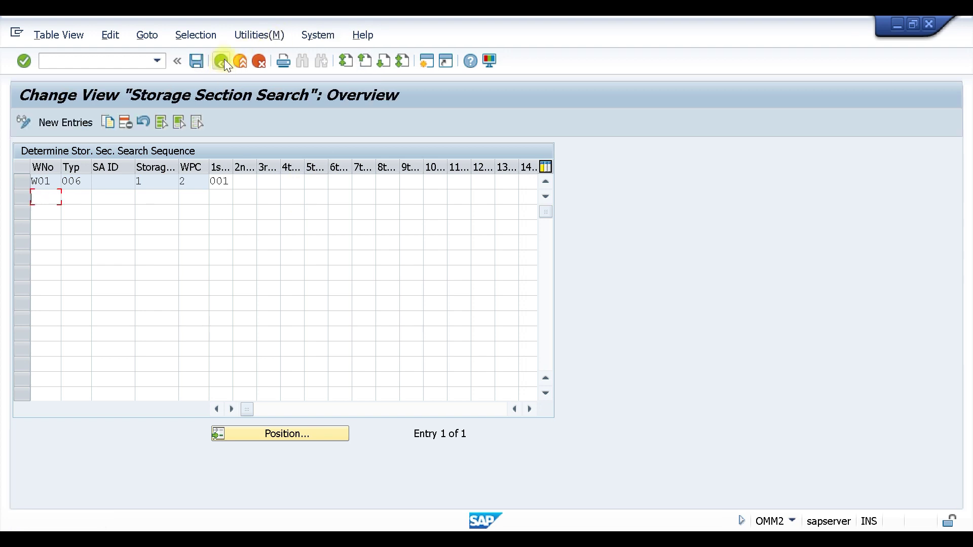
{"action": "left_click", "coordinate": [224, 59]}
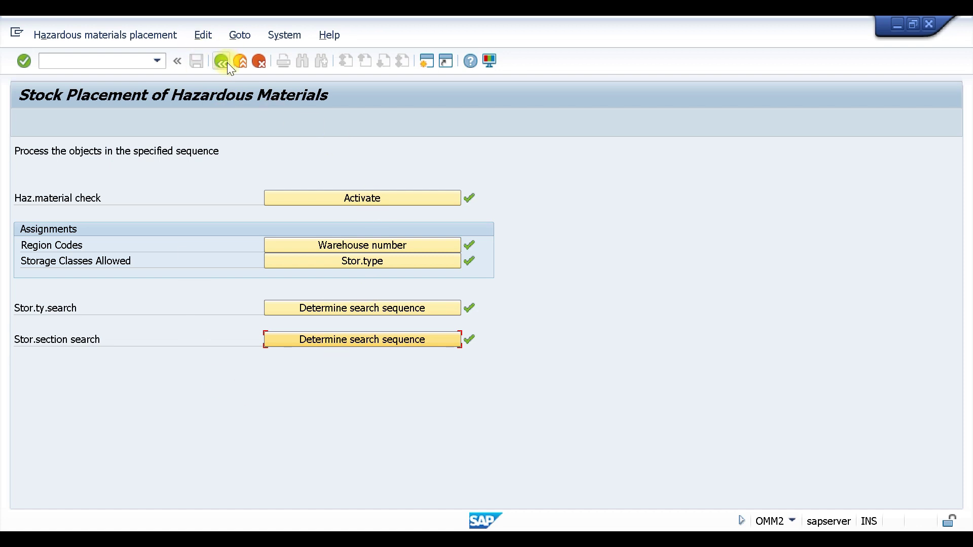
{"action": "left_click", "coordinate": [224, 63]}
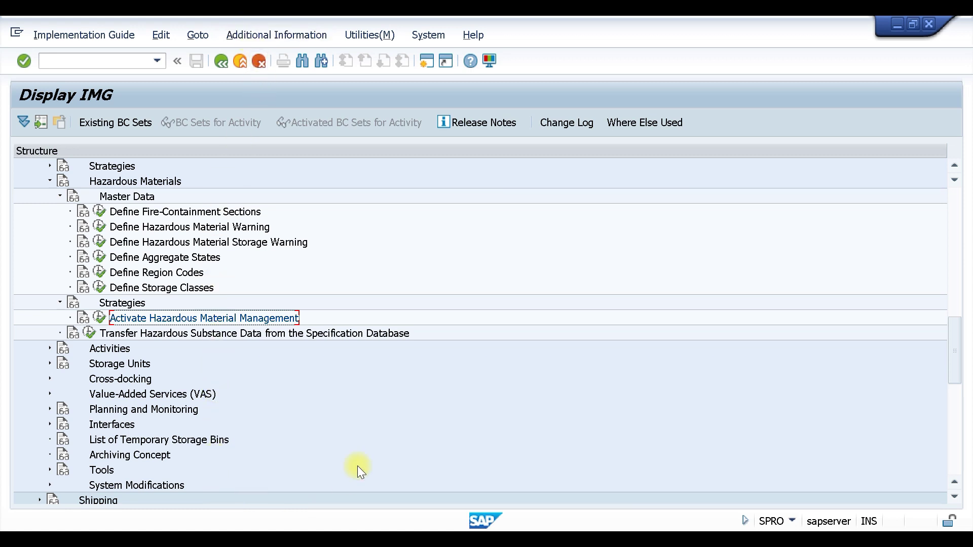
Open a new session and start creating hazardous material 1000 for region code IN
{"action": "left_click", "coordinate": [428, 60]}
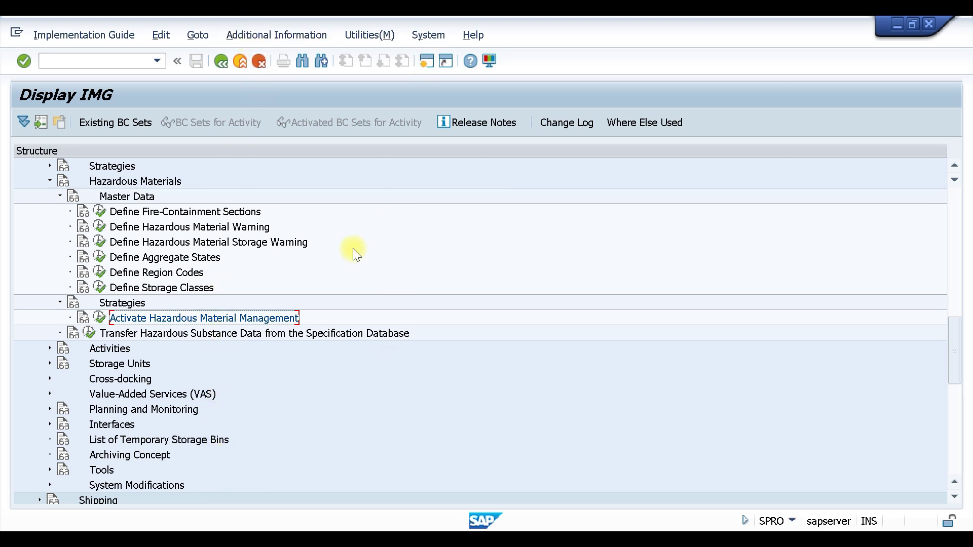
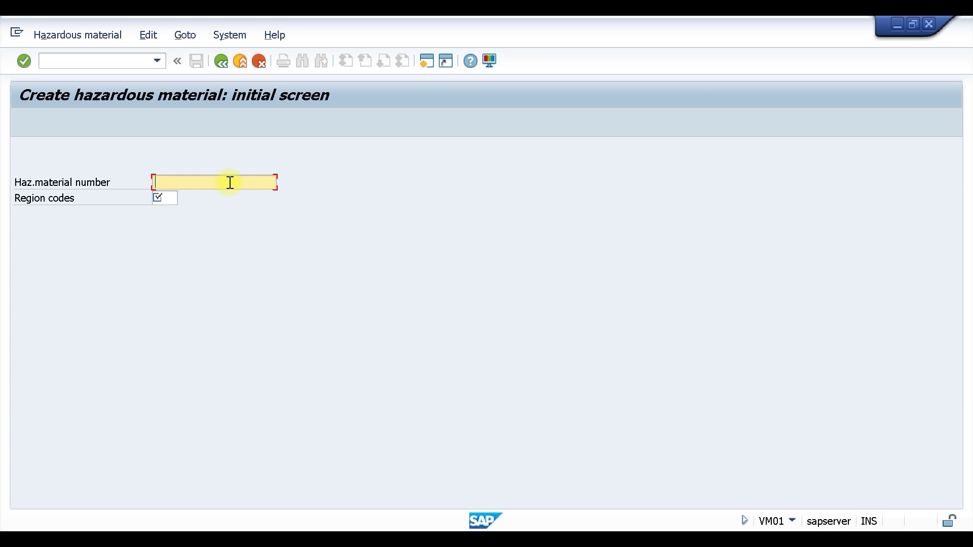
{"action": "type", "text": "1000"}
{"action": "key", "text": "Tab"}
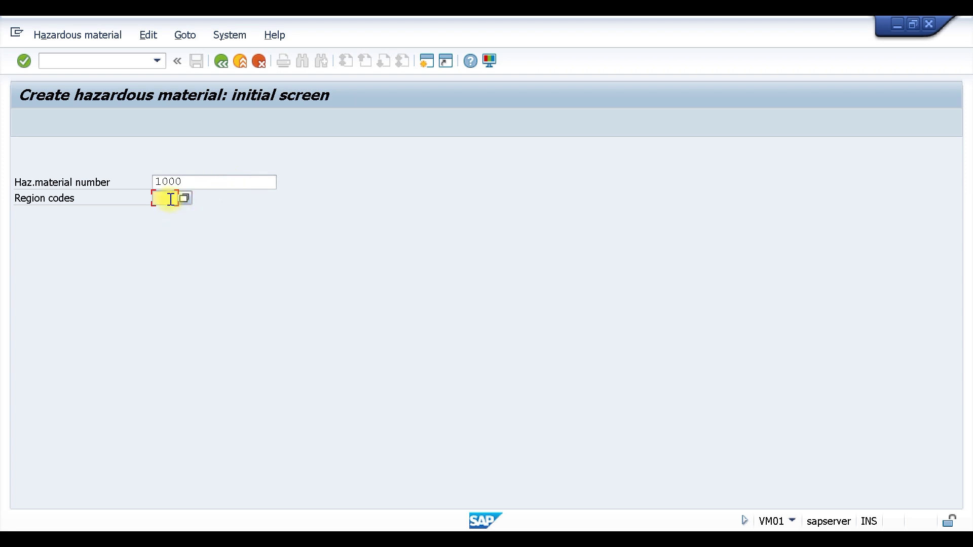
{"action": "type", "text": "IN"}
{"action": "key", "text": "Return"}
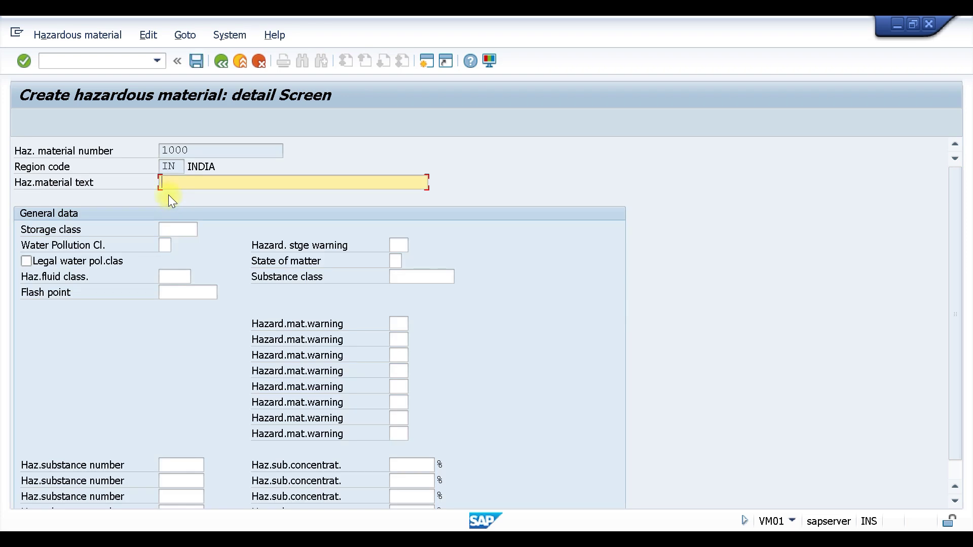
Describe the hazardous material as EXPLOSIVE, assign storage class 1 and water pollution class 2, and mark the water pollution class as legal
{"action": "left_click", "coordinate": [191, 182]}
{"action": "type", "text": "EXPLOSIVE"}
{"action": "left_click", "coordinate": [181, 229]}
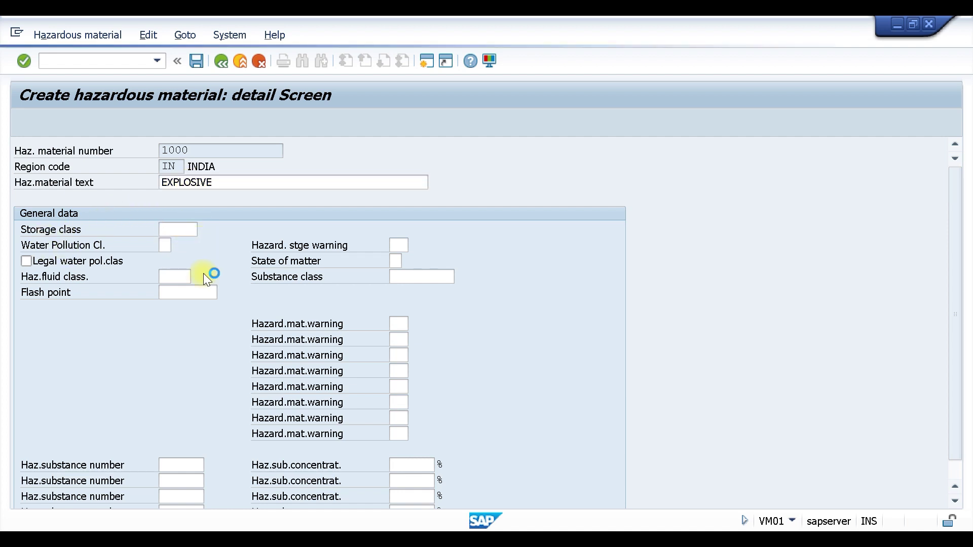
{"action": "key", "text": "F4"}
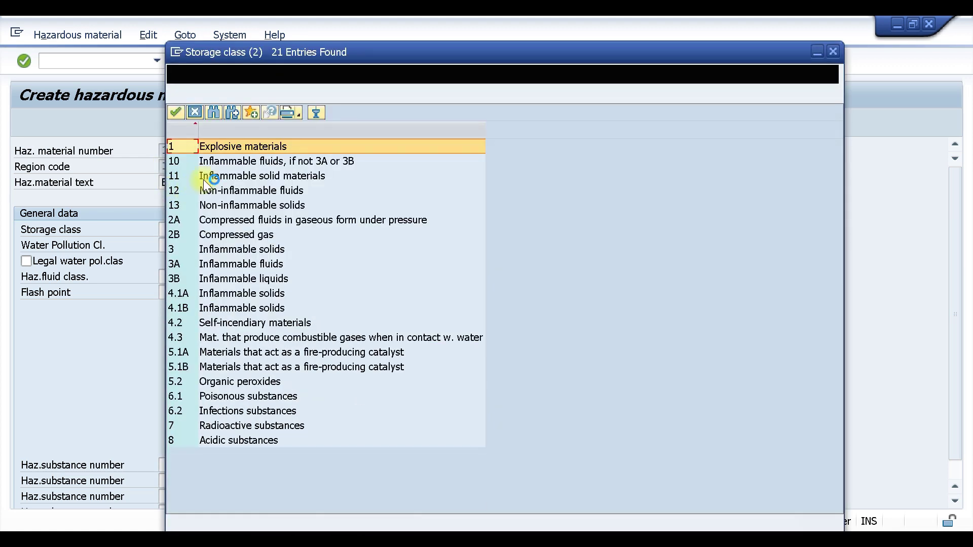
{"action": "double_click", "coordinate": [217, 149]}
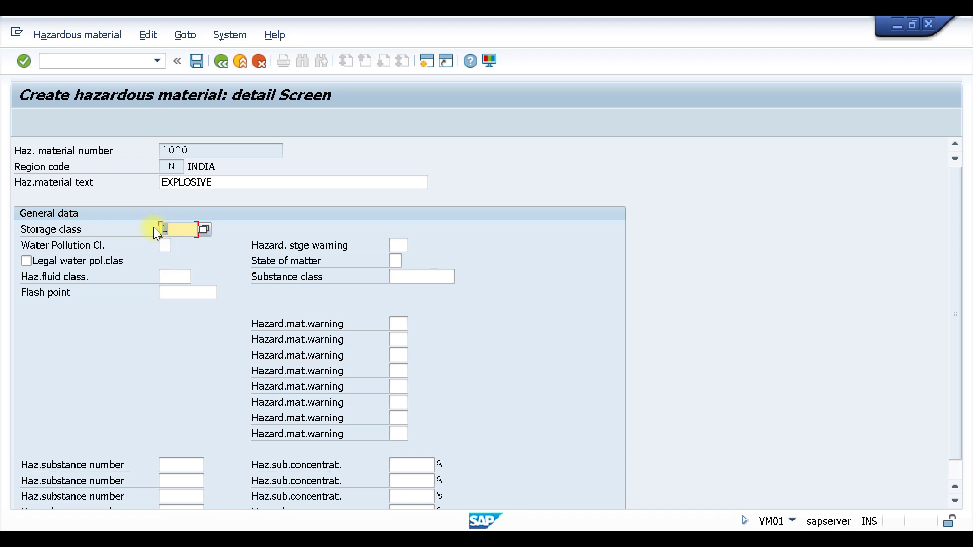
{"action": "left_click", "coordinate": [166, 245]}
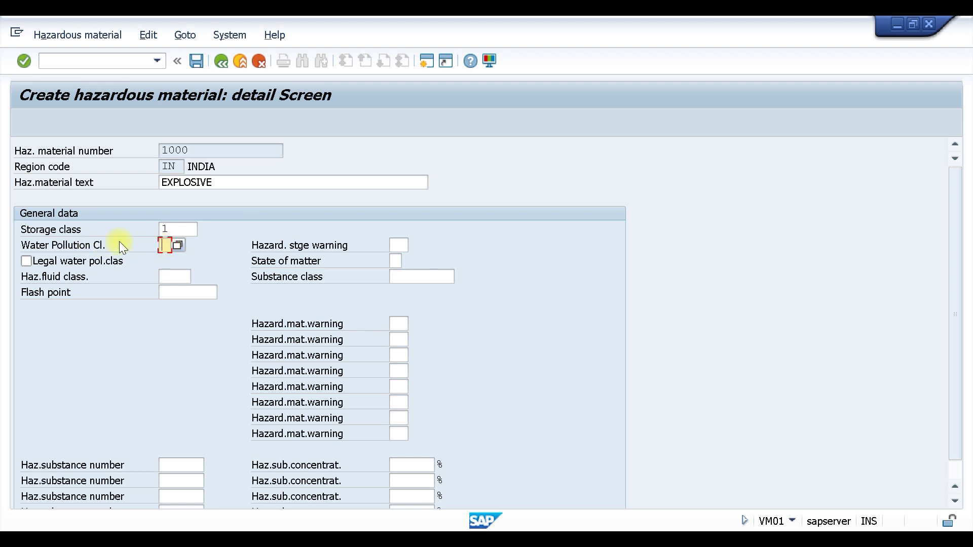
{"action": "type", "text": "1"}
{"action": "left_click", "coordinate": [23, 262]}
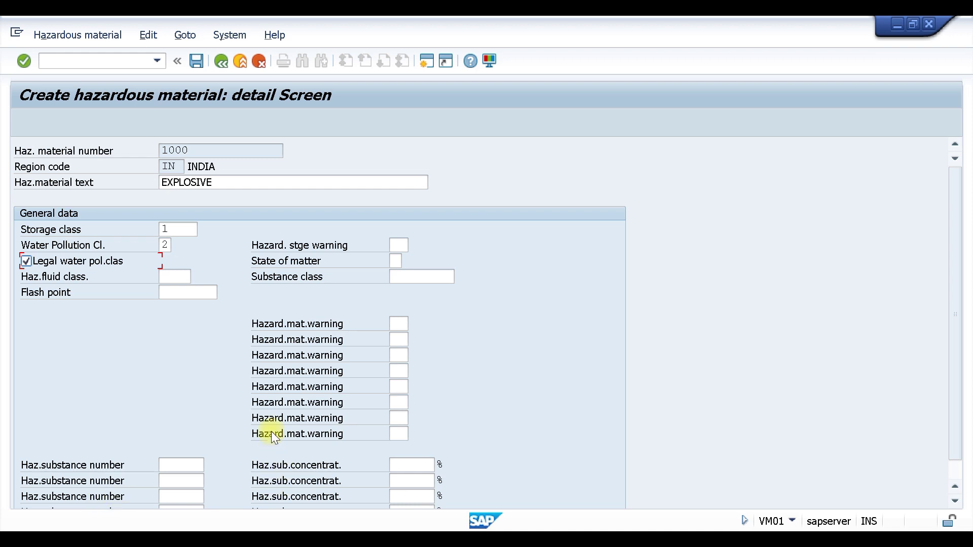
Assign storage warning 01 (Do not extinguish with water) and state of matter 1 (gaseous) to the hazardous material
{"action": "left_click", "coordinate": [396, 245]}
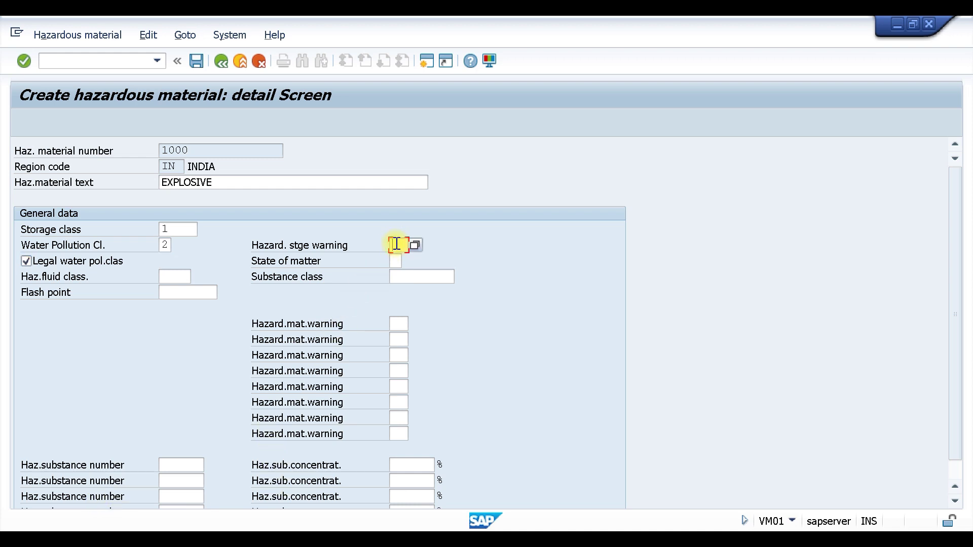
{"action": "left_click", "coordinate": [419, 246]}
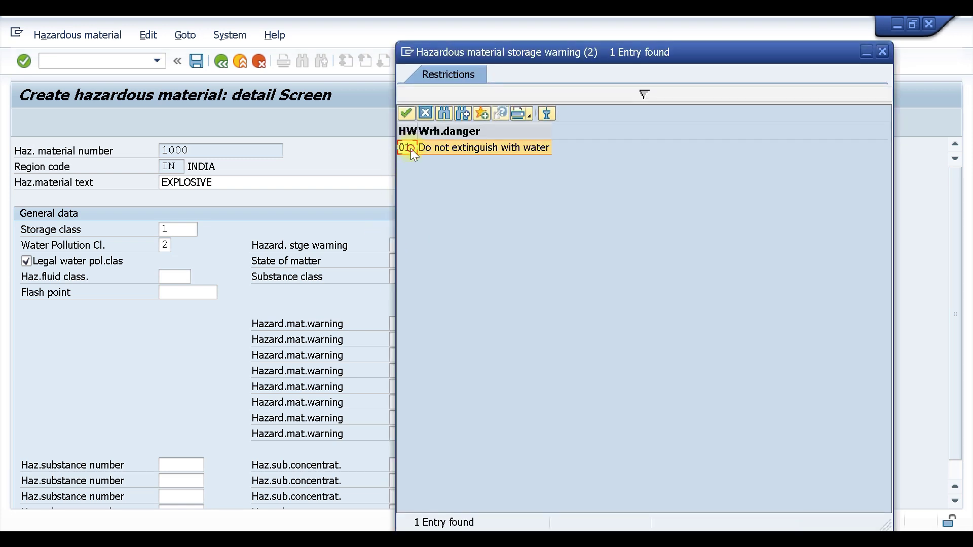
{"action": "double_click", "coordinate": [411, 148]}
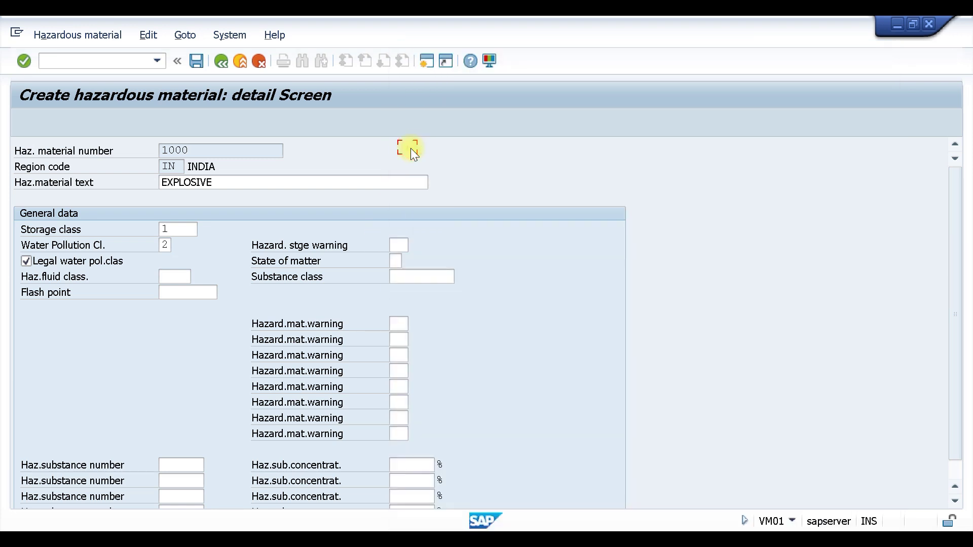
{"action": "left_click", "coordinate": [398, 263]}
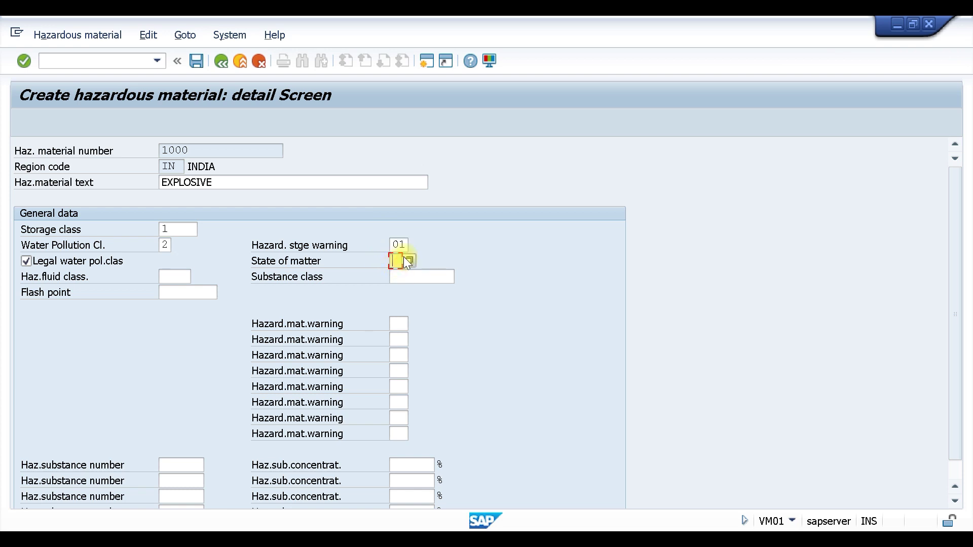
{"action": "left_click", "coordinate": [416, 261]}
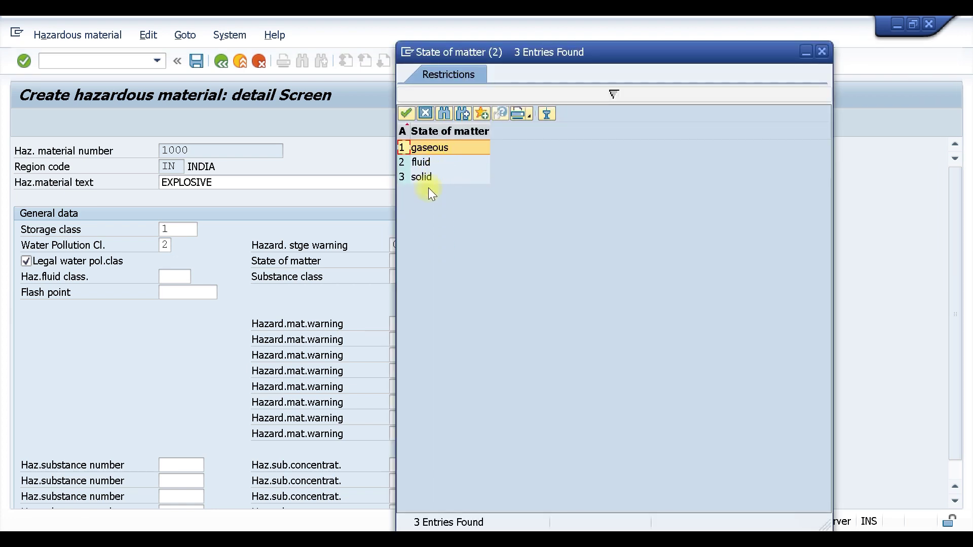
{"action": "double_click", "coordinate": [426, 148]}
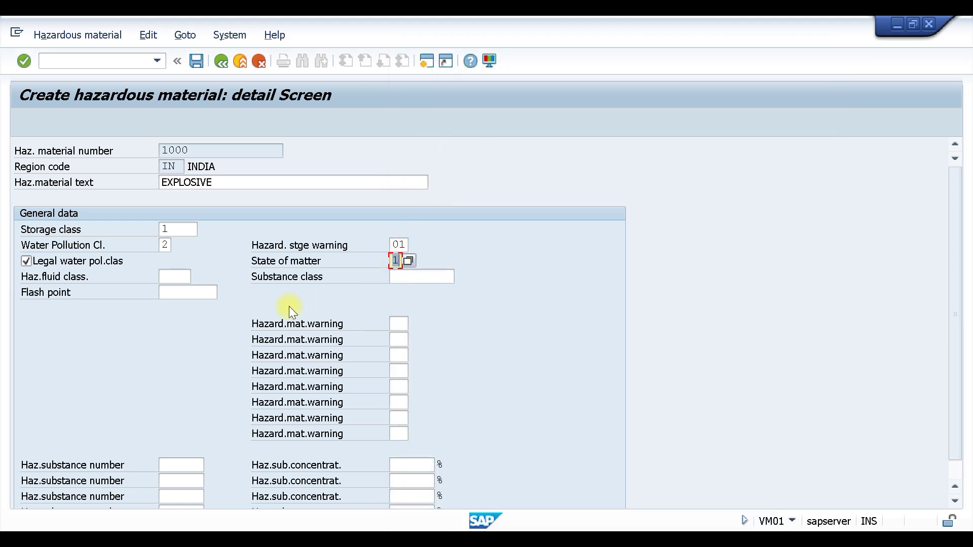
Set the first hazardous material warning to 01 (Use gloves) and save the hazardous material record
{"action": "left_click", "coordinate": [410, 324]}
{"action": "left_click", "coordinate": [419, 327]}
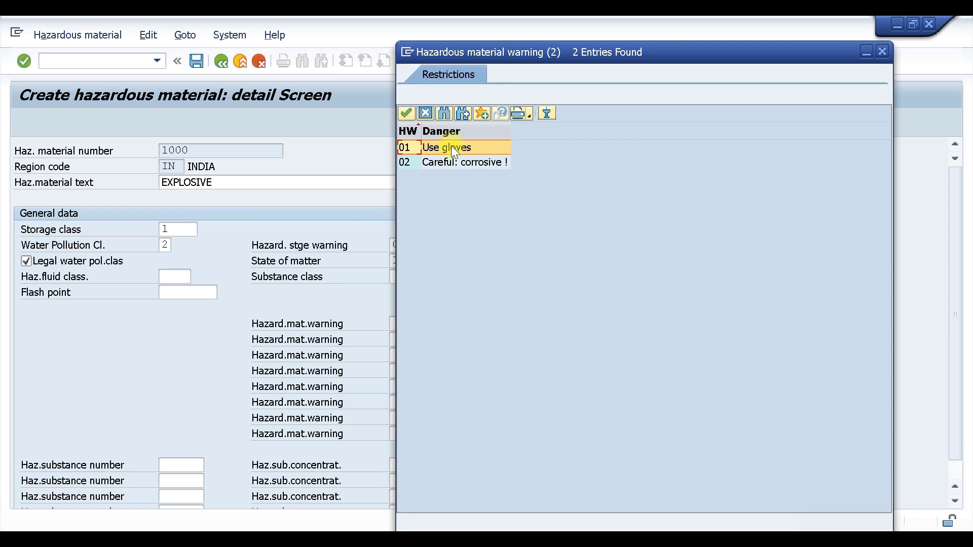
{"action": "double_click", "coordinate": [452, 147]}
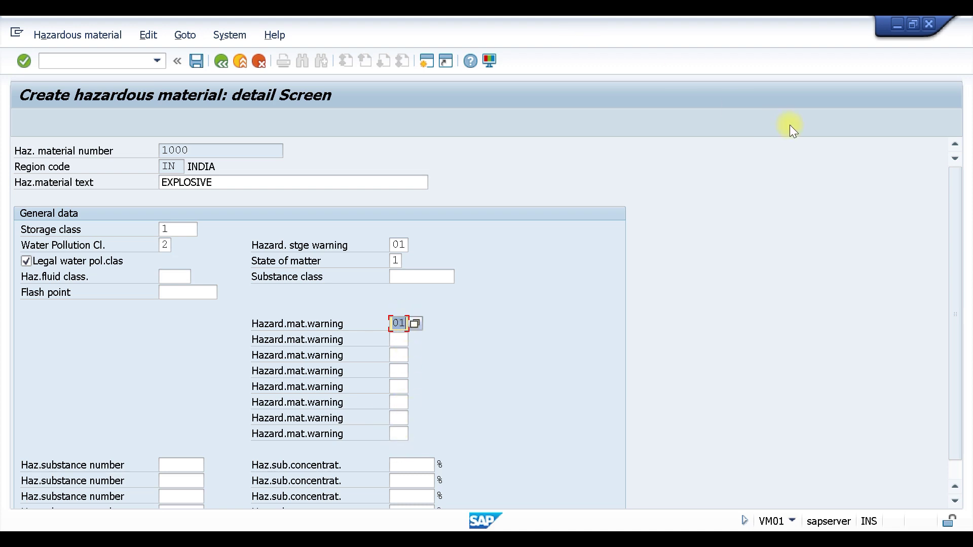
{"action": "key", "text": "ctrl+s"}
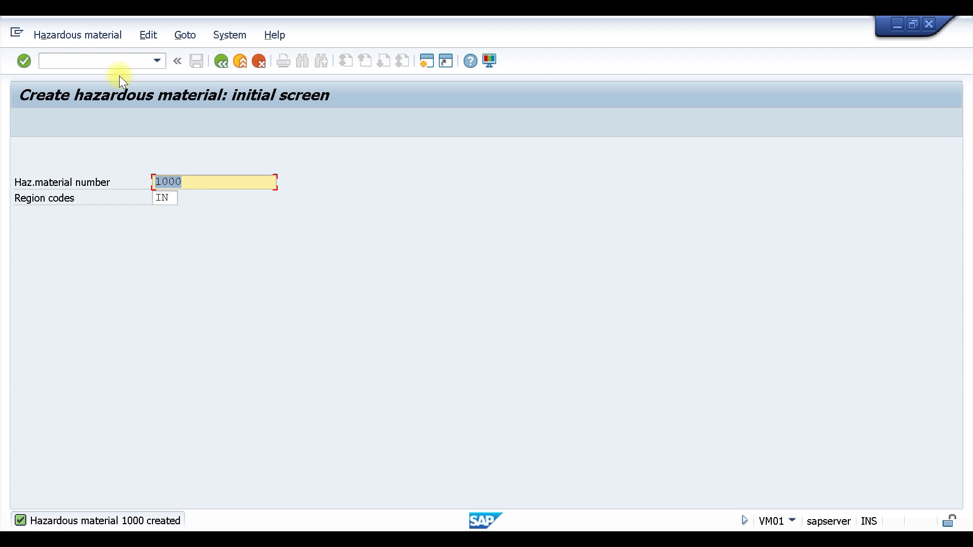
Switch to transaction MM01 to create a material master
{"action": "left_click", "coordinate": [118, 61]}
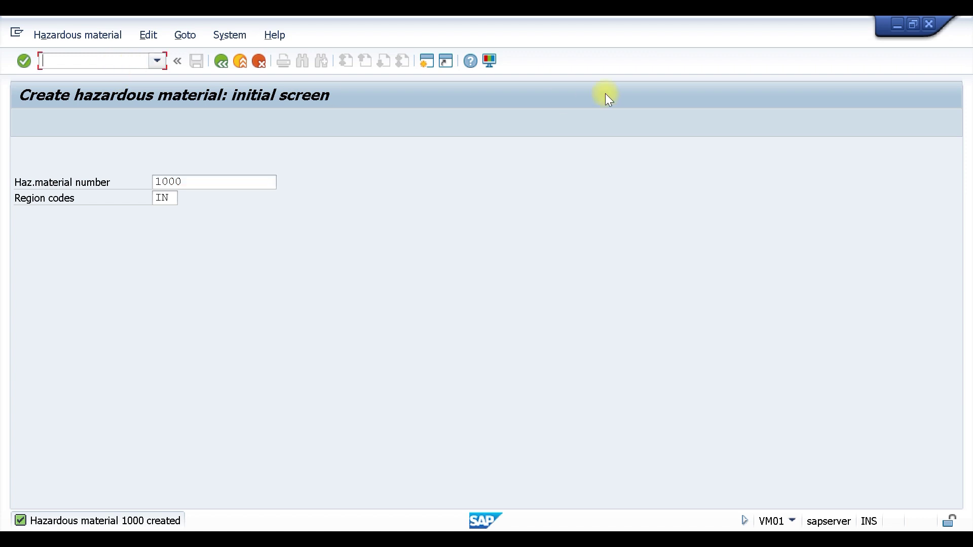
{"action": "type", "text": "/NMM01"}
{"action": "key", "text": "Return"}
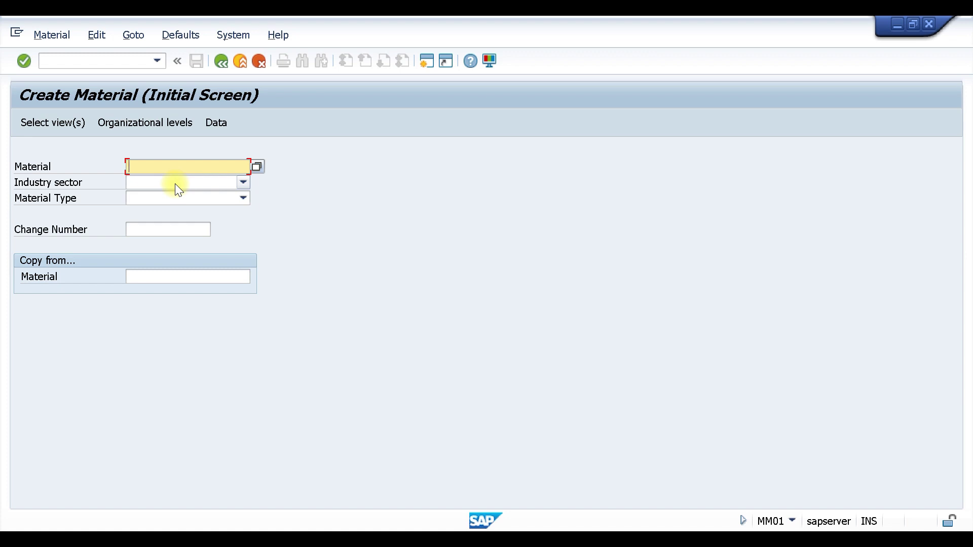
Choose industry sector TATA MOTORS and material type TATA MOTORS MATERIAL for the new material, and continue to the view selection
{"action": "left_click", "coordinate": [170, 183]}
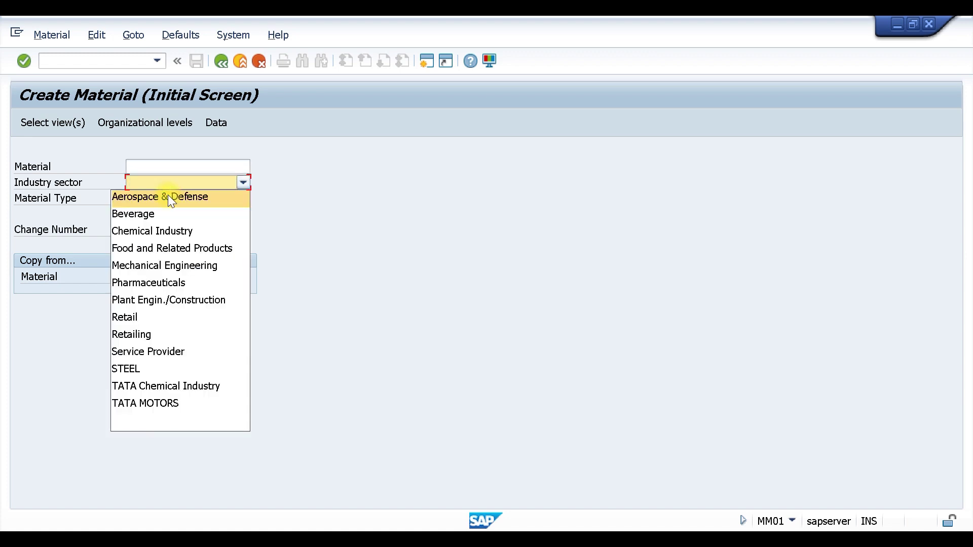
{"action": "left_click", "coordinate": [168, 406]}
{"action": "left_click", "coordinate": [194, 198]}
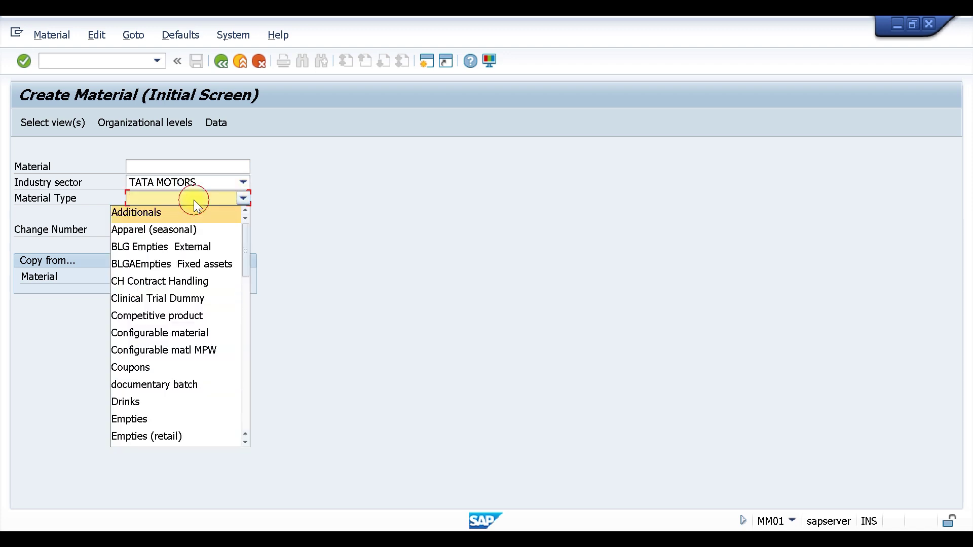
{"action": "scroll", "coordinate": [148, 380], "scroll_direction": "down", "scroll_amount": 3}
{"action": "scroll", "coordinate": [150, 387], "scroll_direction": "down", "scroll_amount": 2}
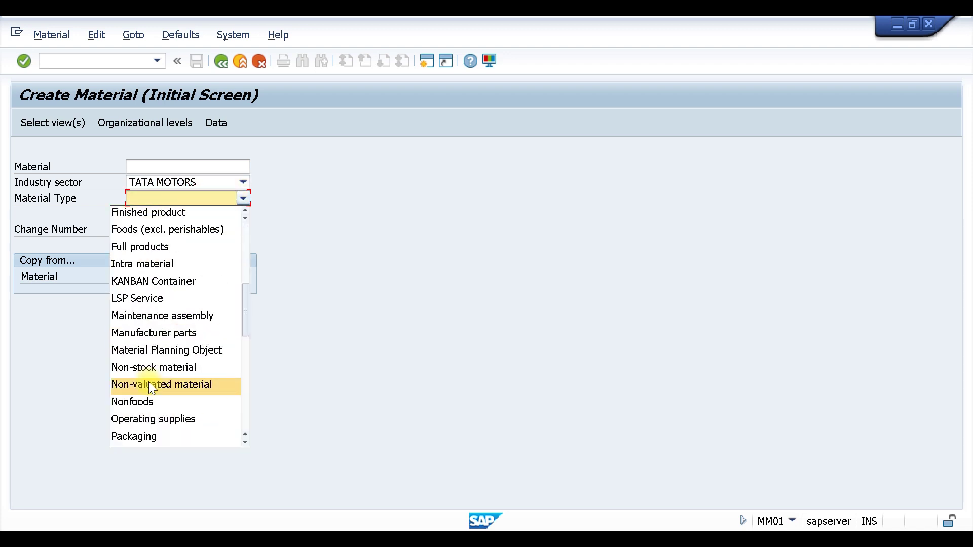
{"action": "scroll", "coordinate": [156, 383], "scroll_direction": "down", "scroll_amount": 2}
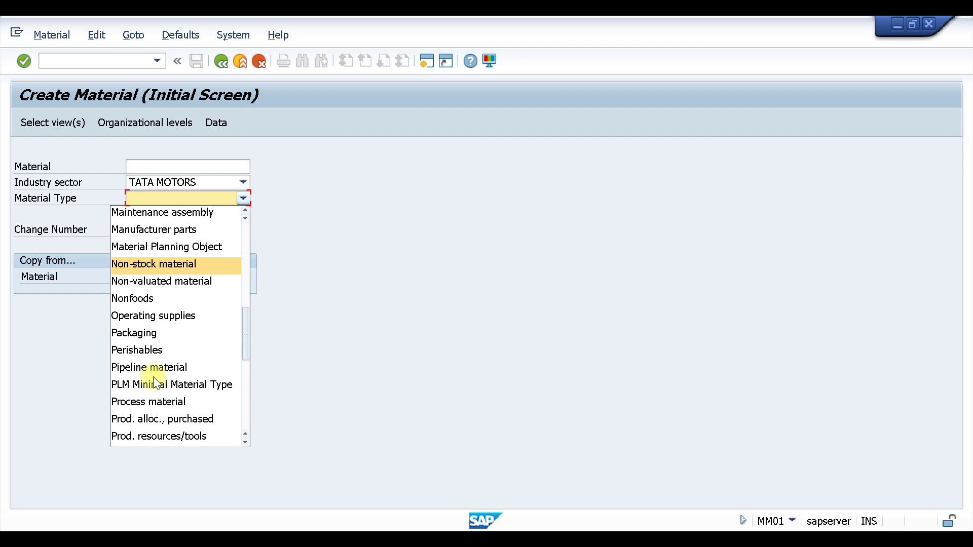
{"action": "scroll", "coordinate": [154, 380], "scroll_direction": "down", "scroll_amount": 6}
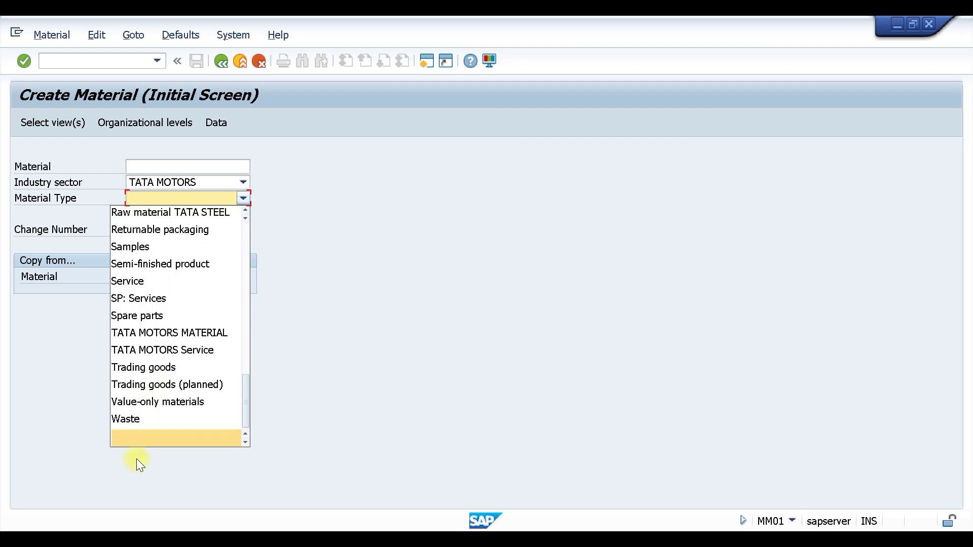
{"action": "left_click", "coordinate": [180, 333]}
{"action": "key", "text": "Return"}
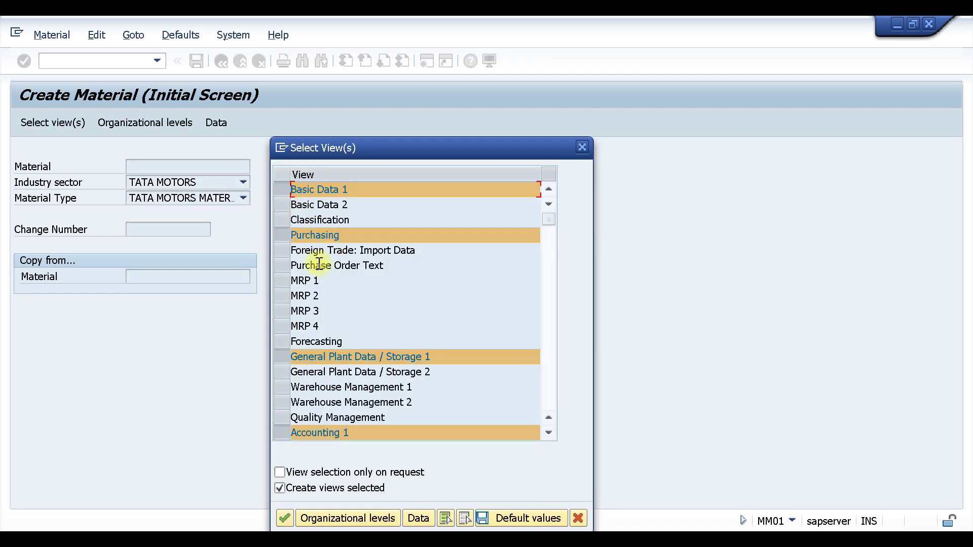
Add the Warehouse Management 1 and 2 views to the selection and proceed to the organizational levels
{"action": "left_click", "coordinate": [282, 388]}
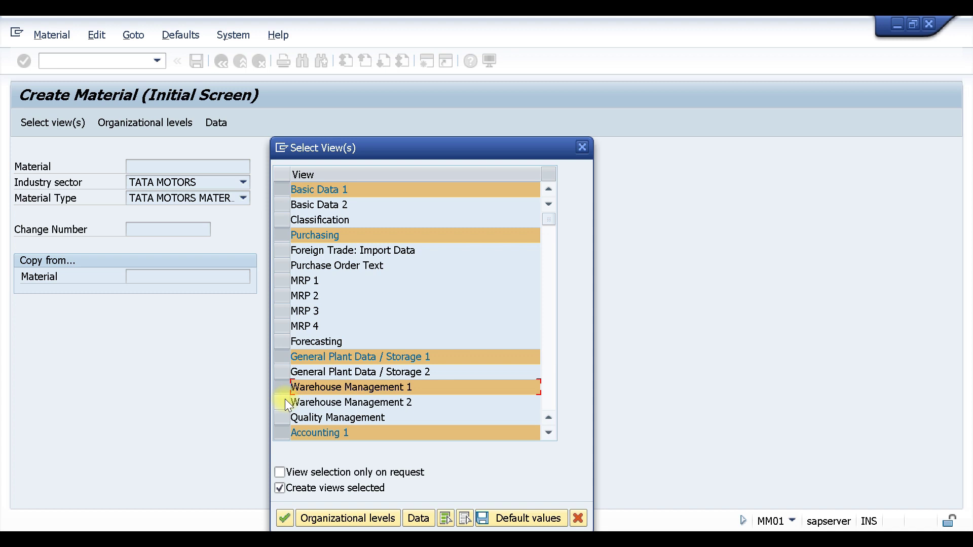
{"action": "left_click", "coordinate": [283, 401]}
{"action": "left_click", "coordinate": [347, 518]}
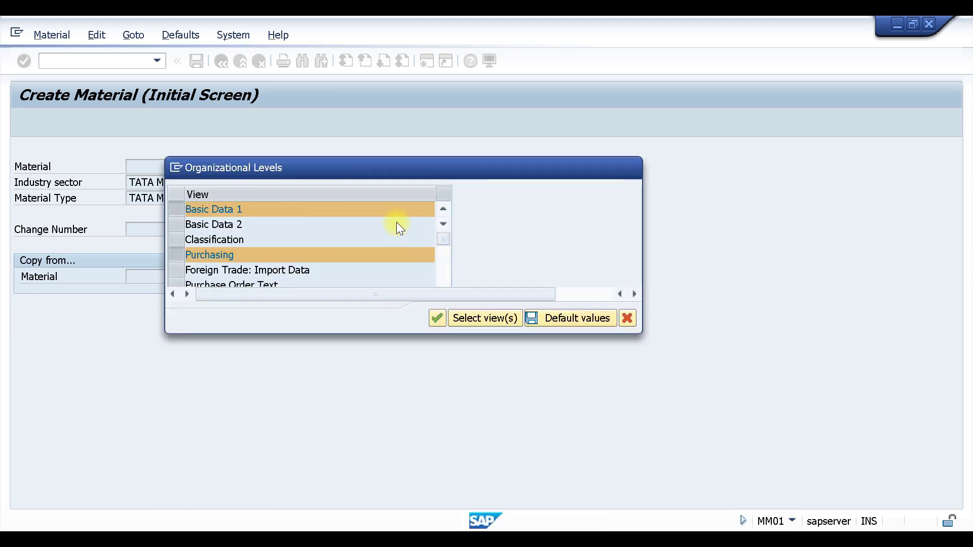
Enter plant T110, storage location WMS1, warehouse number W01 and a storage type as organizational levels, and open the material's basic data
{"action": "left_click", "coordinate": [306, 209]}
{"action": "left_click", "coordinate": [299, 221]}
{"action": "left_click", "coordinate": [297, 226]}
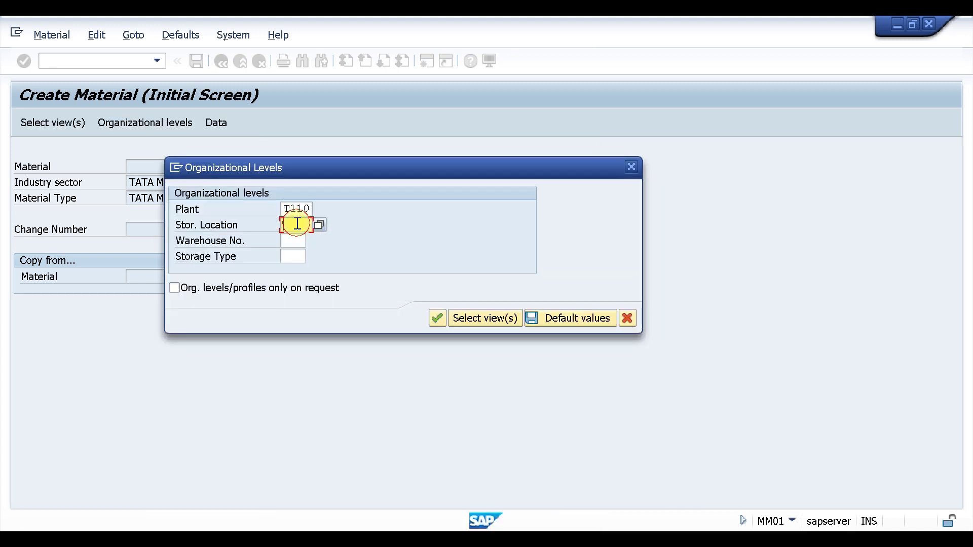
{"action": "left_click", "coordinate": [297, 226]}
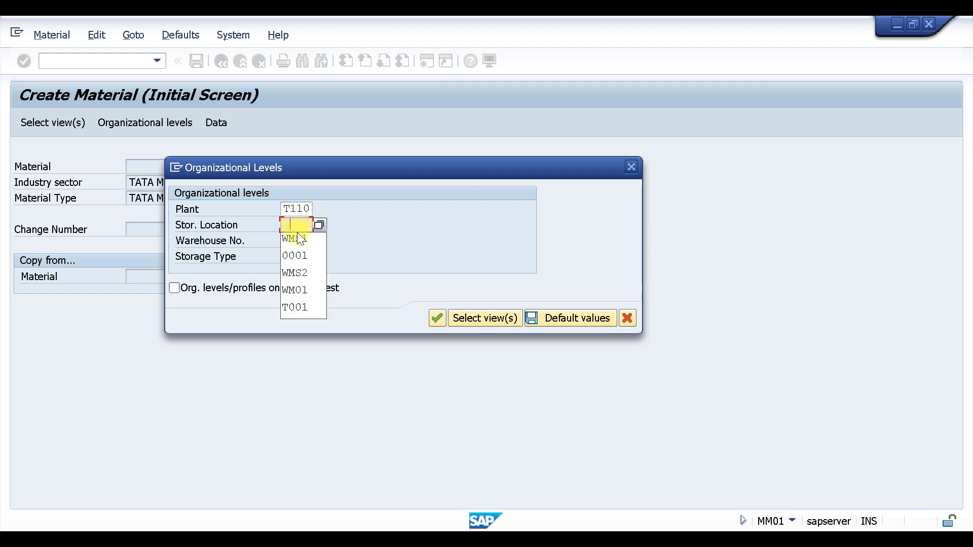
{"action": "left_click", "coordinate": [297, 239]}
{"action": "left_click", "coordinate": [298, 240]}
{"action": "left_click", "coordinate": [298, 241]}
{"action": "left_click", "coordinate": [297, 252]}
{"action": "left_click", "coordinate": [296, 257]}
{"action": "left_click", "coordinate": [296, 257]}
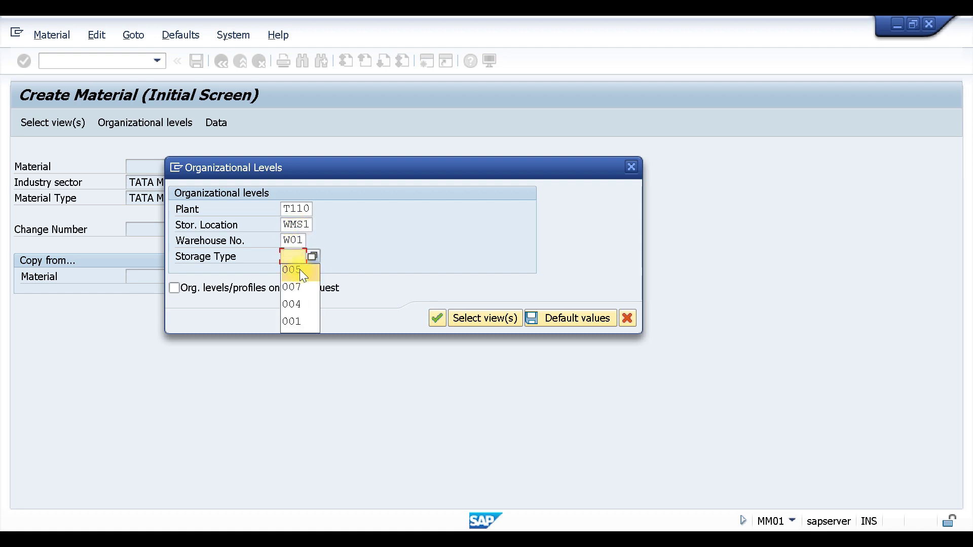
{"action": "left_click", "coordinate": [300, 269]}
{"action": "left_click", "coordinate": [301, 263]}
{"action": "key", "text": "Return"}
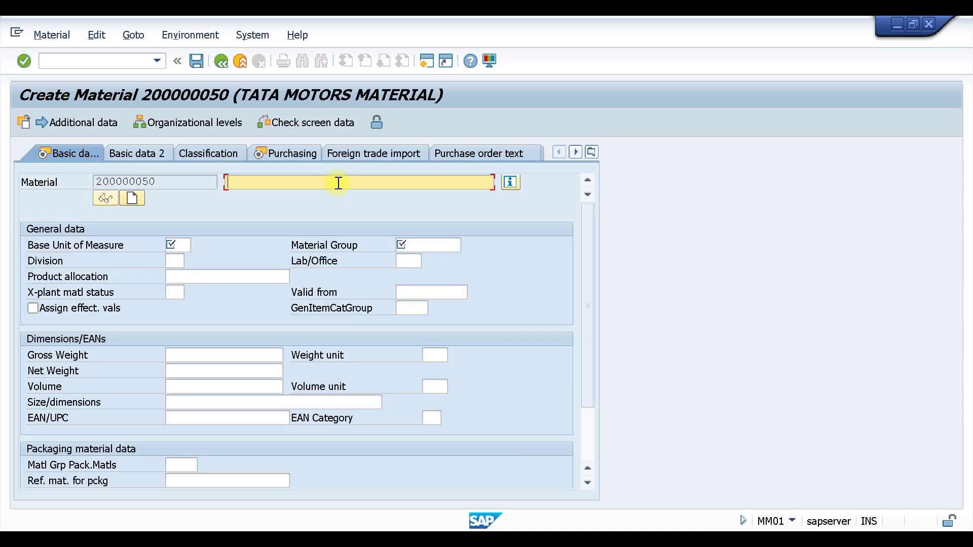
Describe the material as TEST HAZ MAT with base unit PC and material group T001, and set its purchasing group to TM0
{"action": "type", "text": "TEST HAZ MAT"}
{"action": "left_click", "coordinate": [175, 244]}
{"action": "type", "text": "PC"}
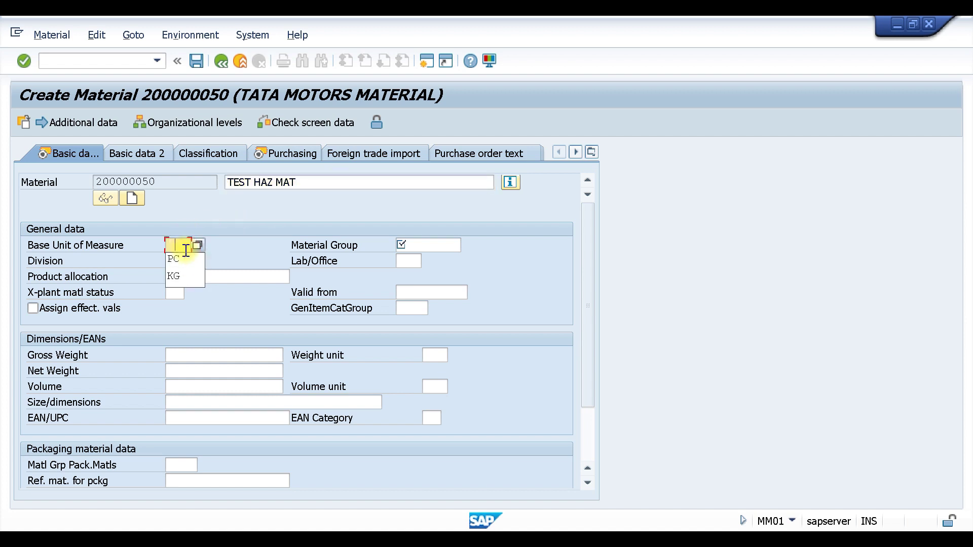
{"action": "left_click", "coordinate": [433, 245]}
{"action": "left_click", "coordinate": [421, 259]}
{"action": "key", "text": "Return"}
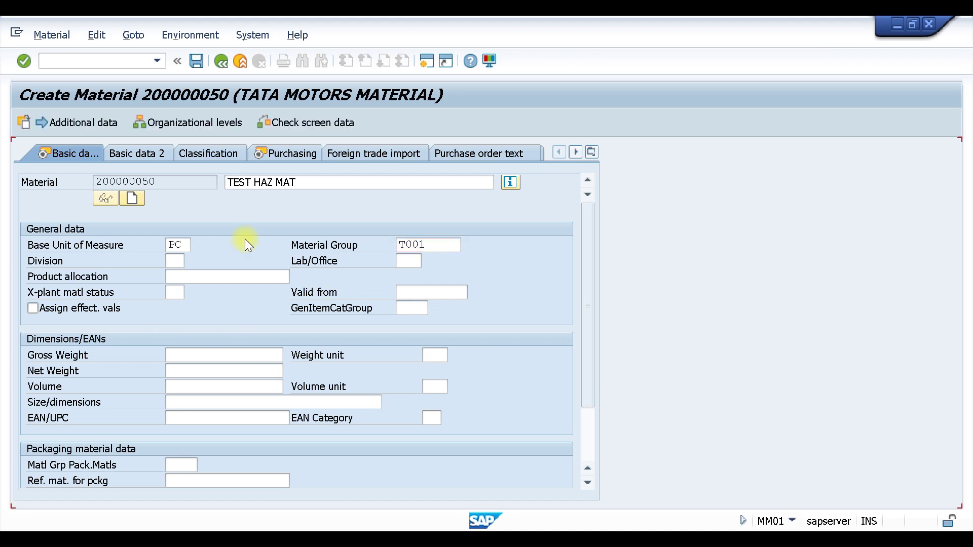
{"action": "left_click", "coordinate": [183, 276]}
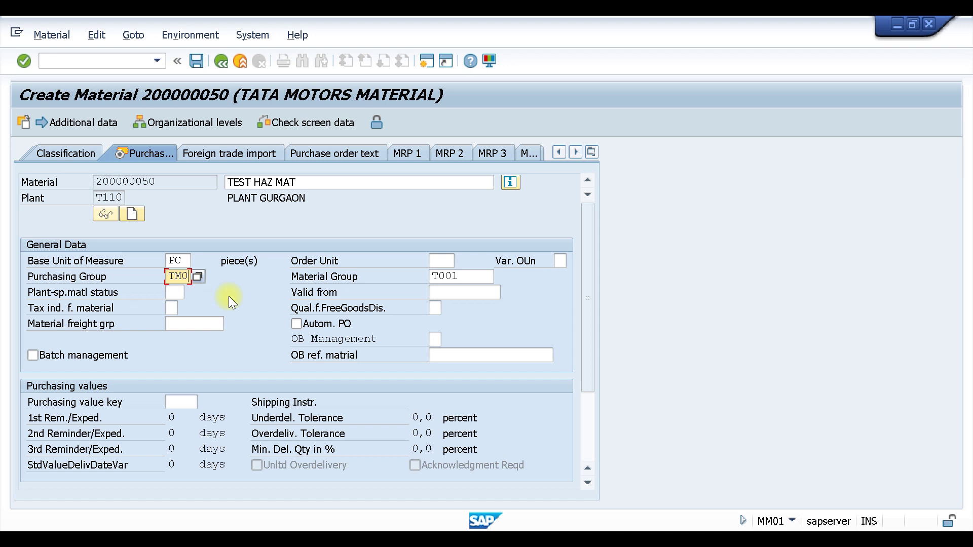
Advance to the material's first warehouse management view, assign hazardous material number 1000, and continue to the second warehouse view
{"action": "key", "text": "Return"}
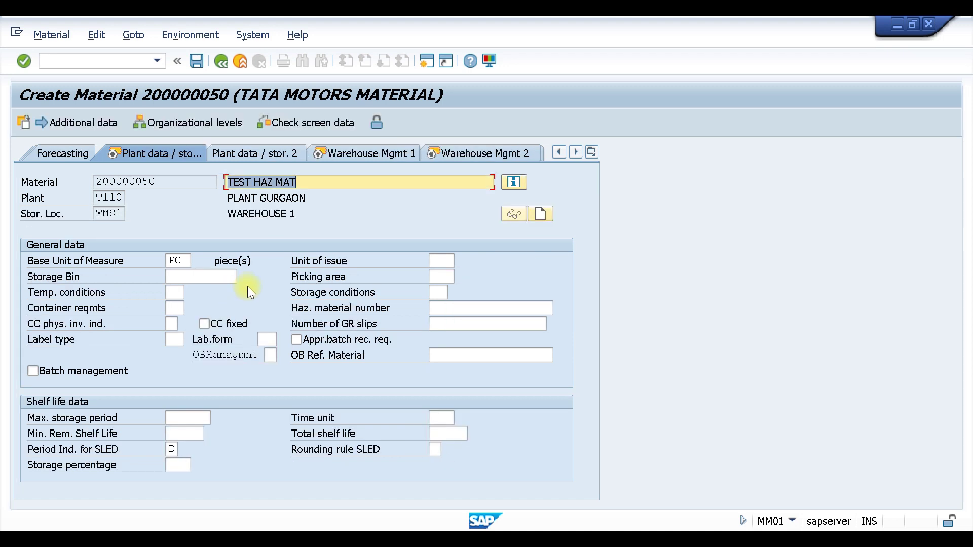
{"action": "key", "text": "Return"}
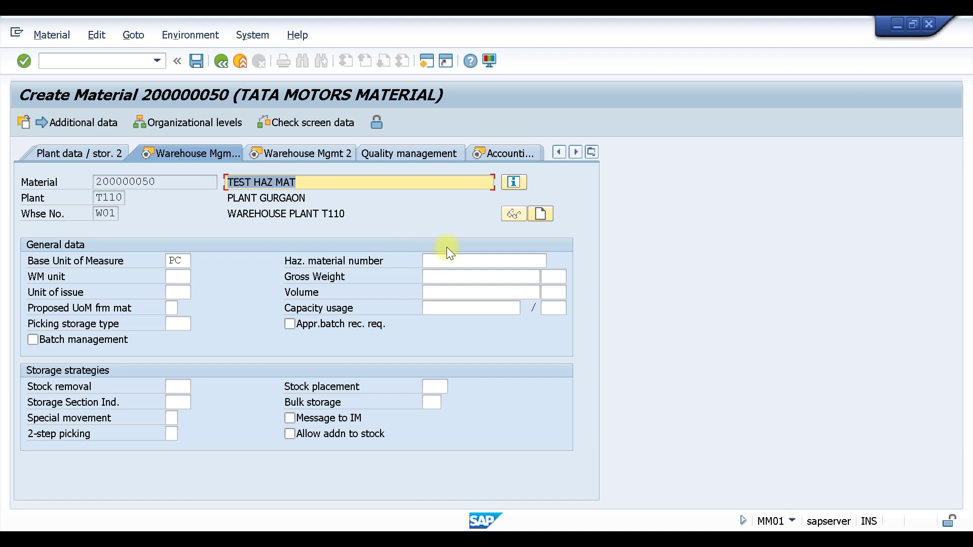
{"action": "left_click", "coordinate": [459, 256]}
{"action": "type", "text": "1000"}
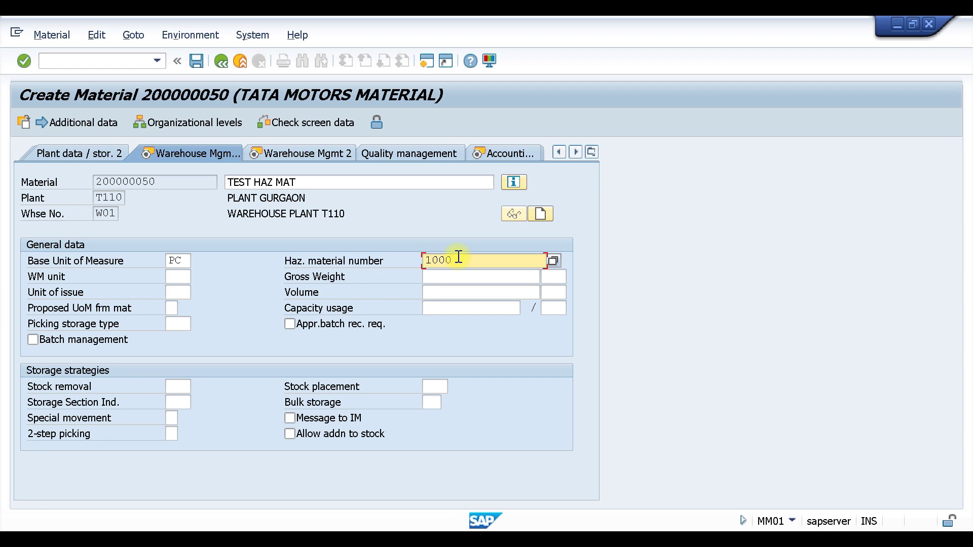
{"action": "key", "text": "Return"}
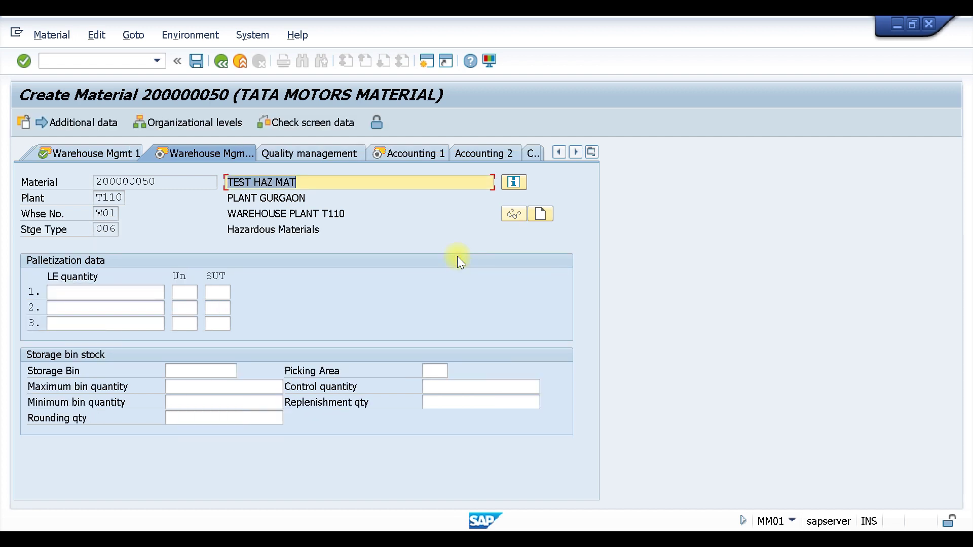
Enter palletization quantities of 100 PC and 50 PC for the material, leaving the storage unit types blank, and continue to accounting
{"action": "left_click", "coordinate": [97, 293]}
{"action": "left_click", "coordinate": [104, 305]}
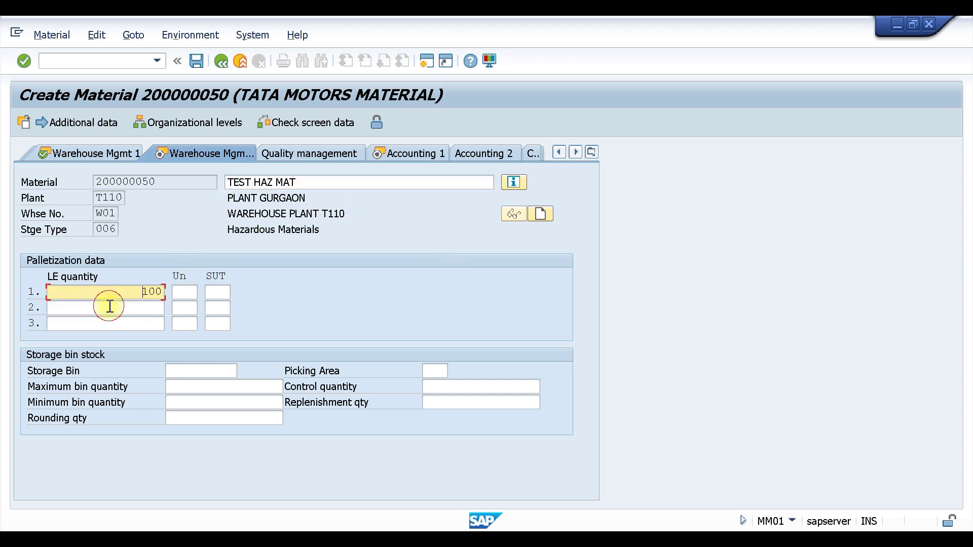
{"action": "left_click", "coordinate": [190, 292]}
{"action": "left_click", "coordinate": [219, 291]}
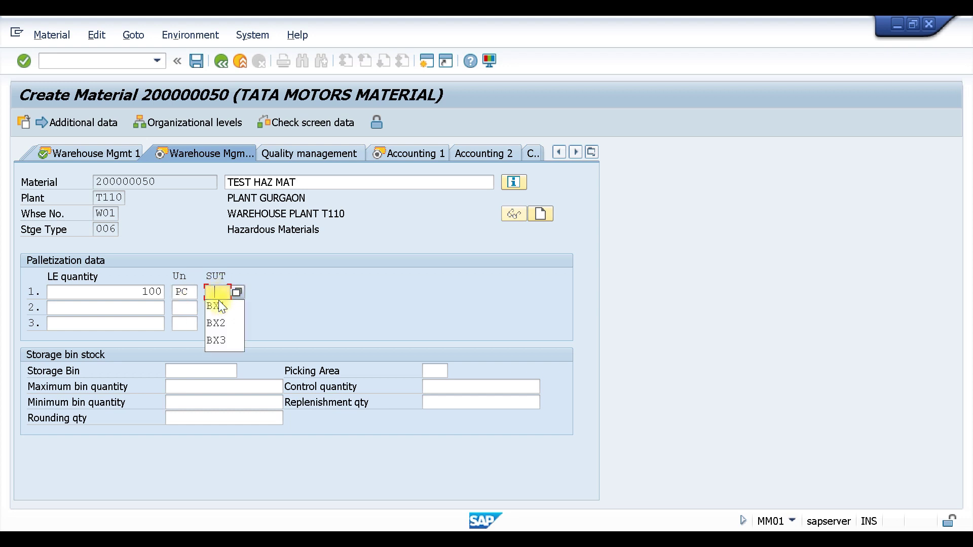
{"action": "left_click", "coordinate": [321, 307]}
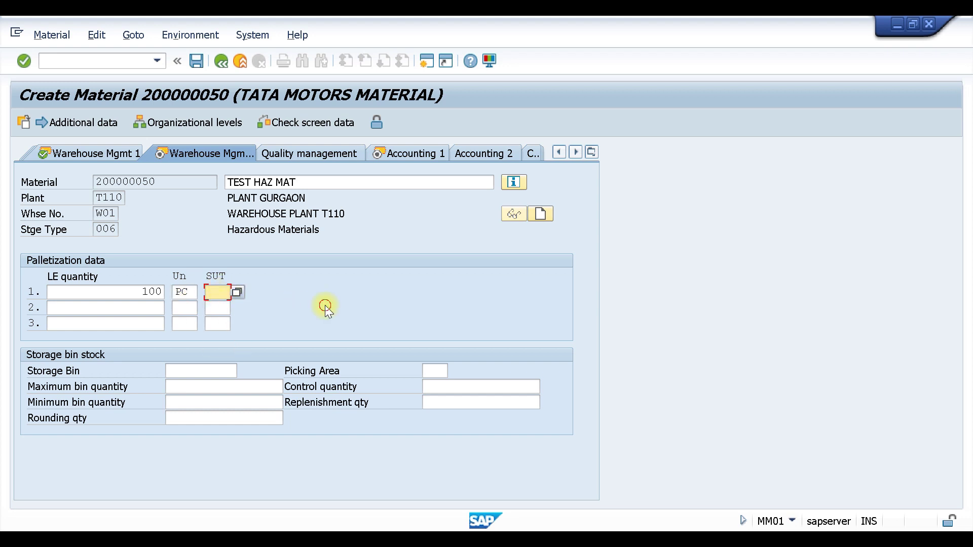
{"action": "left_click", "coordinate": [118, 307]}
{"action": "left_click", "coordinate": [144, 326]}
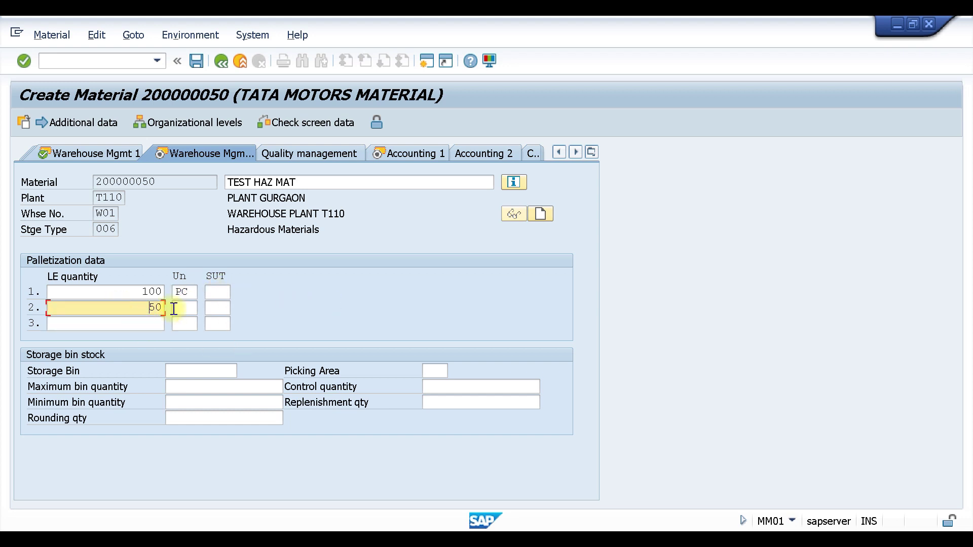
{"action": "left_click", "coordinate": [175, 307]}
{"action": "key", "text": "Return"}
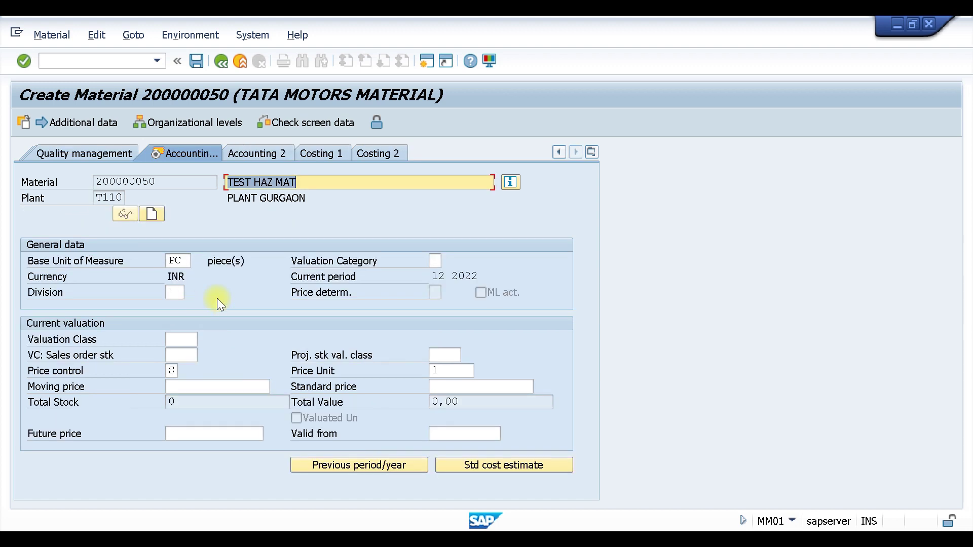
Set the valuation class to 9100 and the standard price to 10, and save the material
{"action": "left_click", "coordinate": [187, 342]}
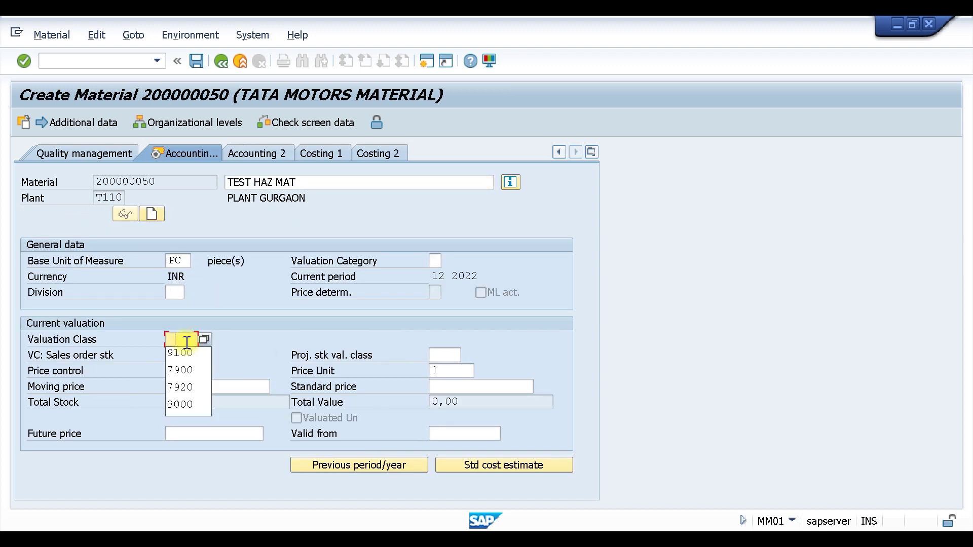
{"action": "left_click", "coordinate": [195, 355]}
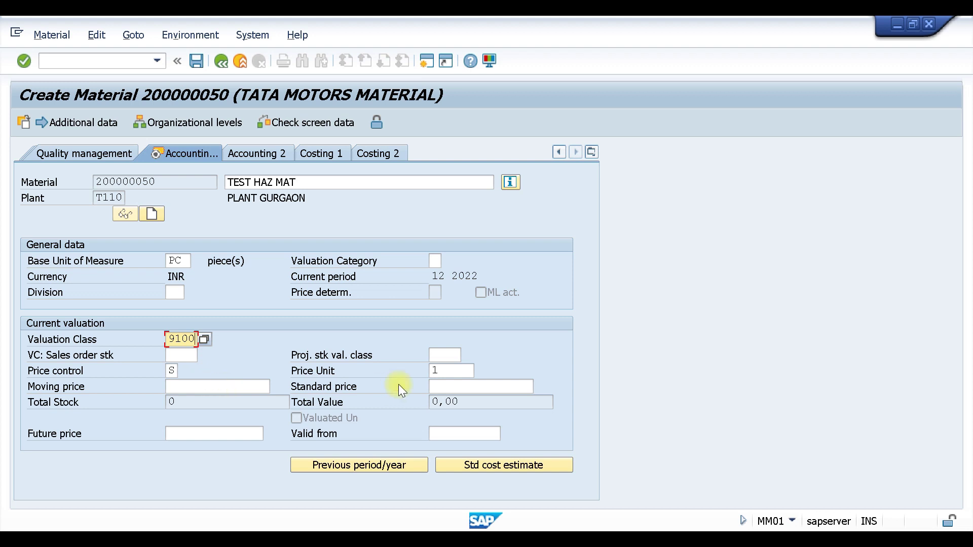
{"action": "left_click", "coordinate": [432, 385]}
{"action": "type", "text": "10"}
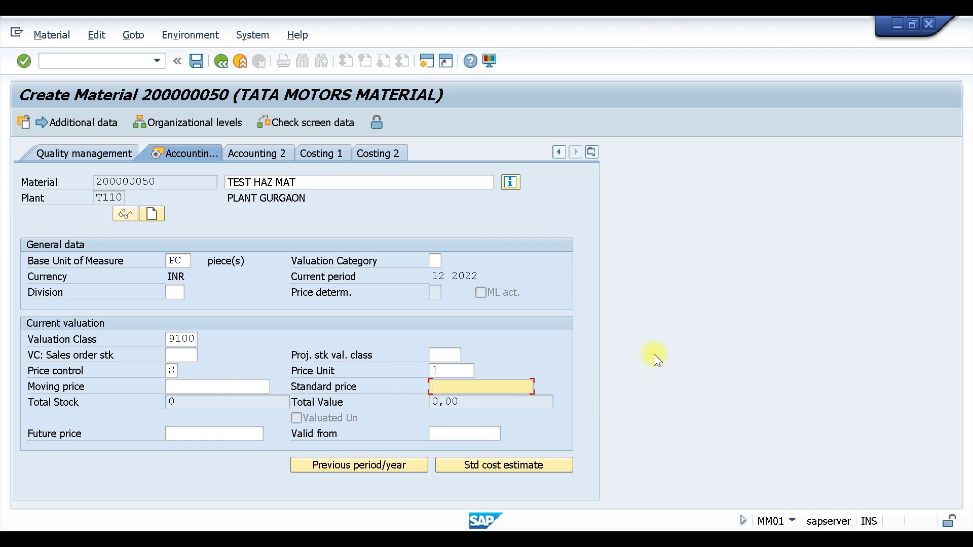
{"action": "key", "text": "Return"}
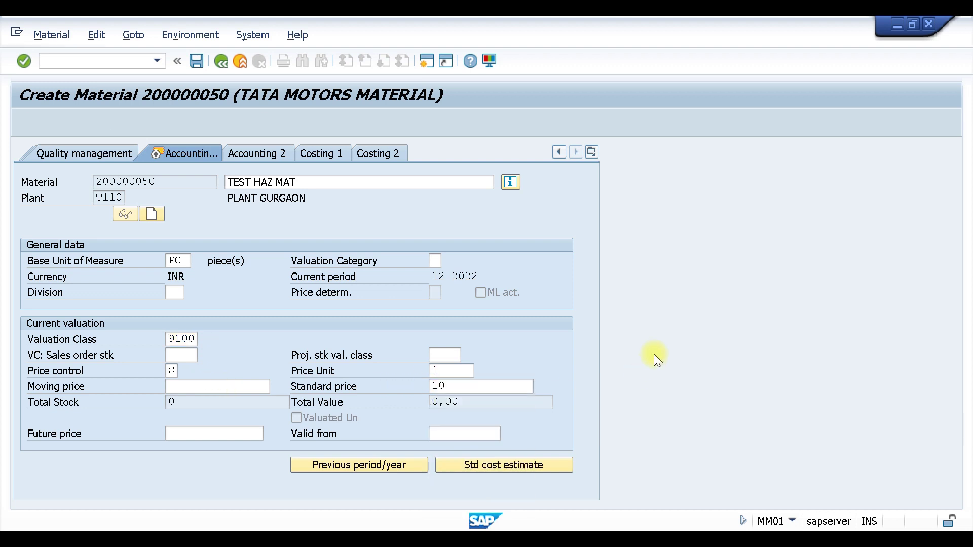
{"action": "left_click", "coordinate": [261, 338]}
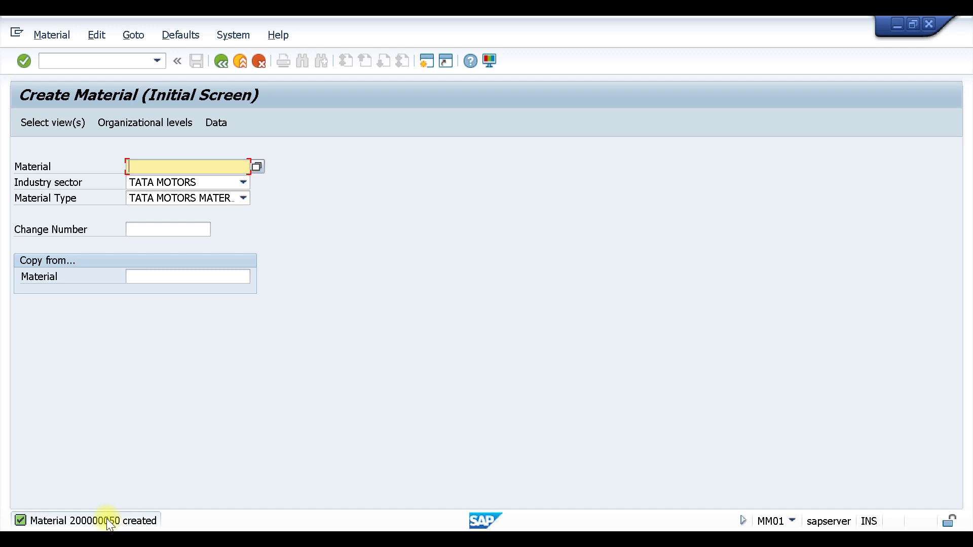
Start a new purchase order with transaction ME21N and enter material 200000050 with a quantity of 100
{"action": "left_click", "coordinate": [61, 60]}
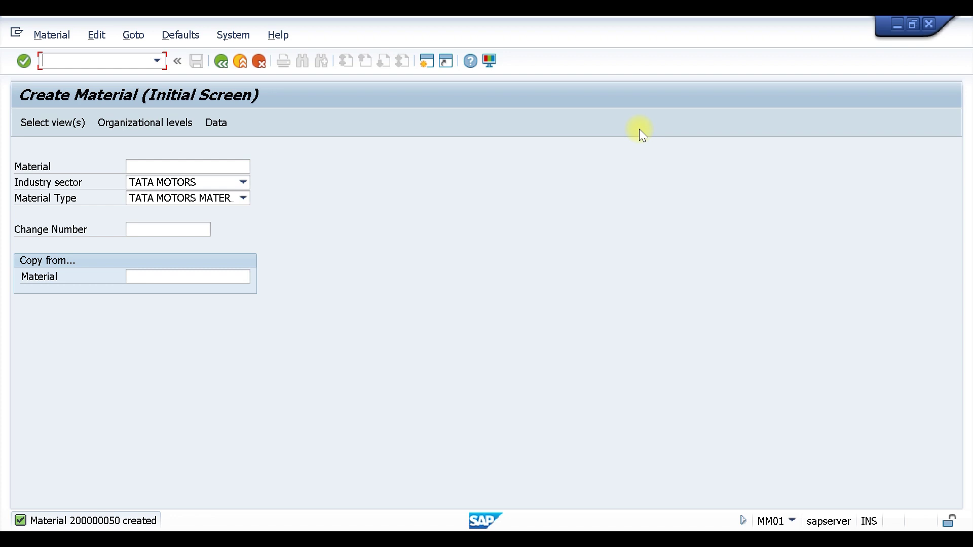
{"action": "type", "text": "/nME21N"}
{"action": "key", "text": "Return"}
{"action": "left_click", "coordinate": [199, 308]}
{"action": "type", "text": "200000050"}
{"action": "left_click", "coordinate": [428, 309]}
{"action": "type", "text": "100"}
Give the purchase order item a net price of 10, plant T110 and storage location WMS1
{"action": "key", "text": "Tab"}
{"action": "key", "text": "Tab"}
{"action": "key", "text": "Tab"}
{"action": "key", "text": "Tab"}
{"action": "type", "text": "10"}
{"action": "key", "text": "Tab"}
{"action": "key", "text": "Tab"}
{"action": "key", "text": "Tab"}
{"action": "key", "text": "Tab"}
{"action": "key", "text": "Tab"}
{"action": "type", "text": "T110"}
{"action": "key", "text": "Tab"}
{"action": "left_click", "coordinate": [859, 323]}
{"action": "key", "text": "Return"}
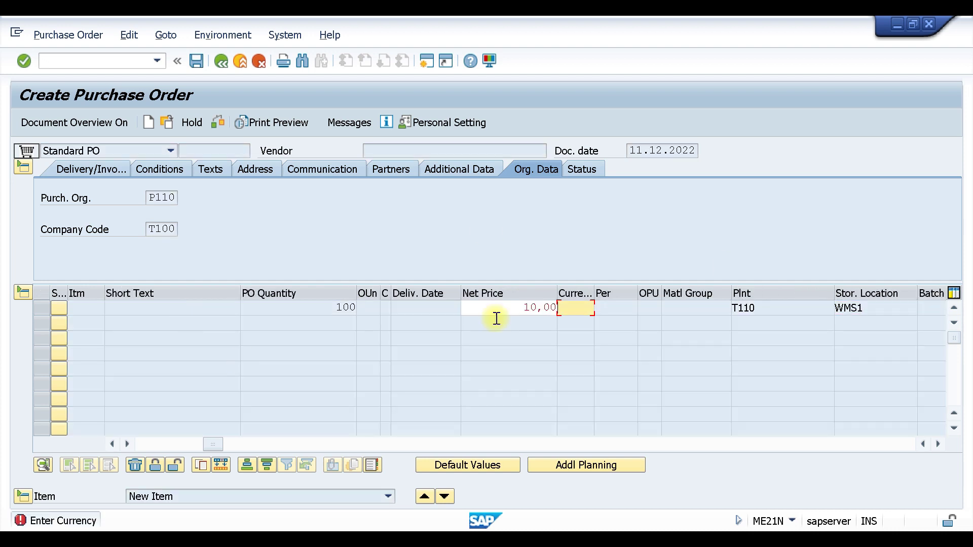
Set the order's currency to INR, the purchasing group to TM0 and the vendor to MINDA
{"action": "type", "text": "INR"}
{"action": "key", "text": "Return"}
{"action": "type", "text": "TM0"}
{"action": "key", "text": "Return"}
{"action": "type", "text": "500000 MINDA"}
{"action": "key", "text": "Return"}
Expand the item details, validate the purchase order and save it despite the system messages
{"action": "left_click", "coordinate": [47, 495]}
{"action": "key", "text": "Return"}
{"action": "key", "text": "ctrl+s"}
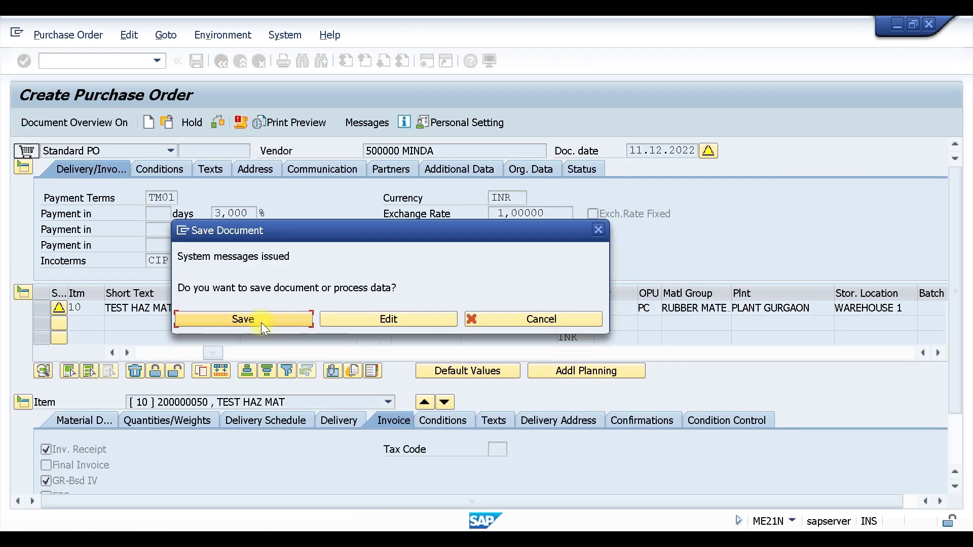
{"action": "left_click", "coordinate": [262, 322]}
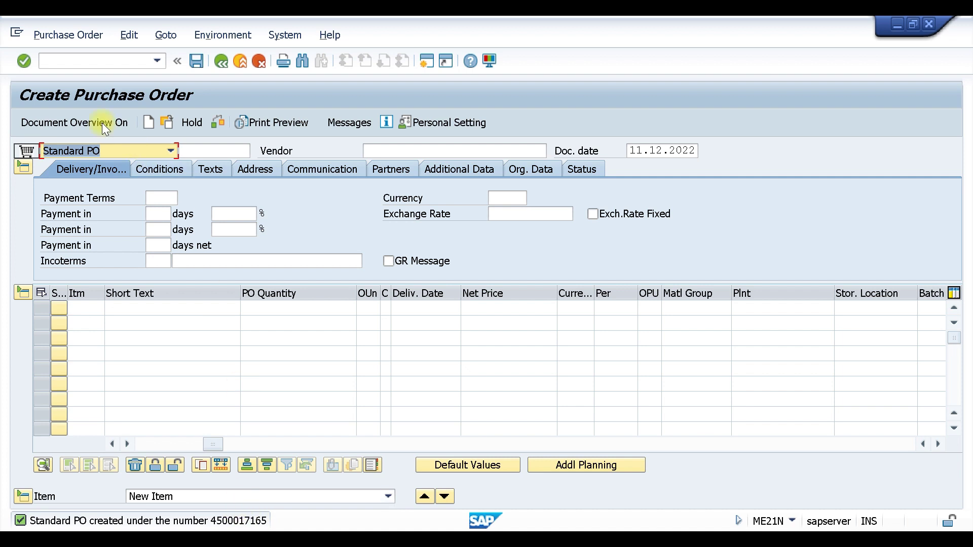
Open the goods receipt transaction MIGO and load the newly created purchase order as reference
{"action": "left_click", "coordinate": [76, 63]}
{"action": "type", "text": "/nme"}
{"action": "key", "text": "Return"}
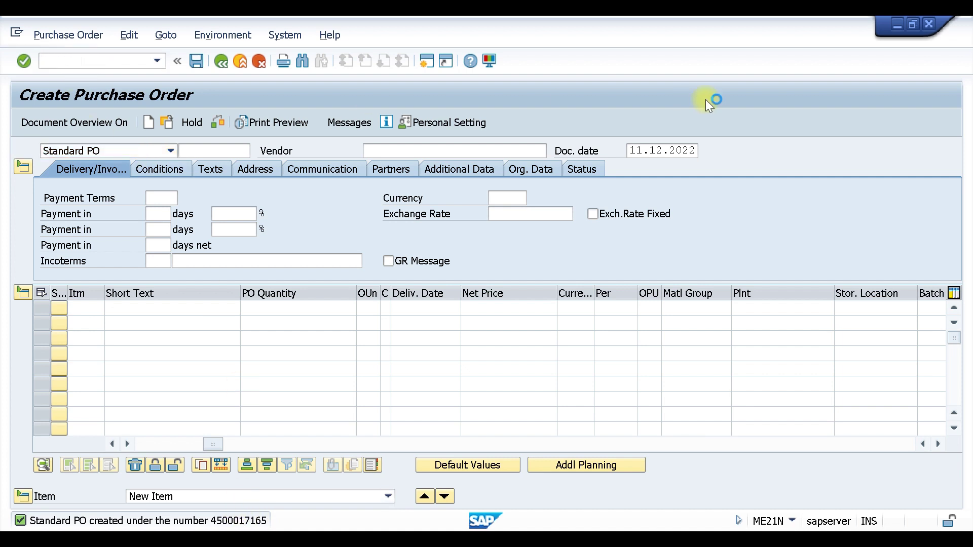
{"action": "left_click", "coordinate": [262, 151]}
{"action": "left_click", "coordinate": [211, 203]}
{"action": "left_click", "coordinate": [445, 152]}
{"action": "type", "text": "4500017165"}
{"action": "key", "text": "Return"}
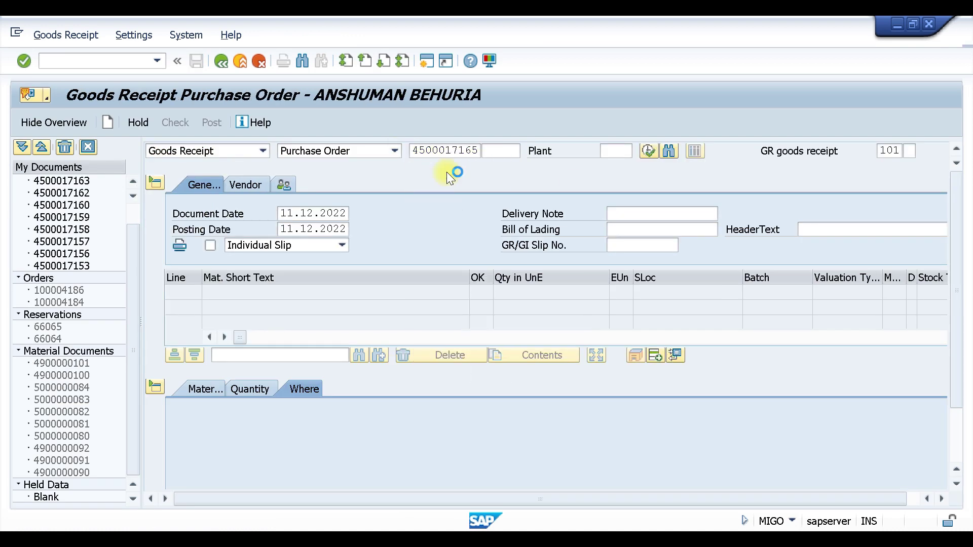
Mark the TEST HAZ MAT item as OK and post the goods receipt
{"action": "scroll", "coordinate": [471, 284], "scroll_direction": "down", "scroll_amount": 1}
{"action": "left_click", "coordinate": [494, 342]}
{"action": "left_click", "coordinate": [246, 344]}
{"action": "left_click", "coordinate": [206, 342]}
{"action": "scroll", "coordinate": [218, 396], "scroll_direction": "down", "scroll_amount": 1}
{"action": "left_click", "coordinate": [218, 481]}
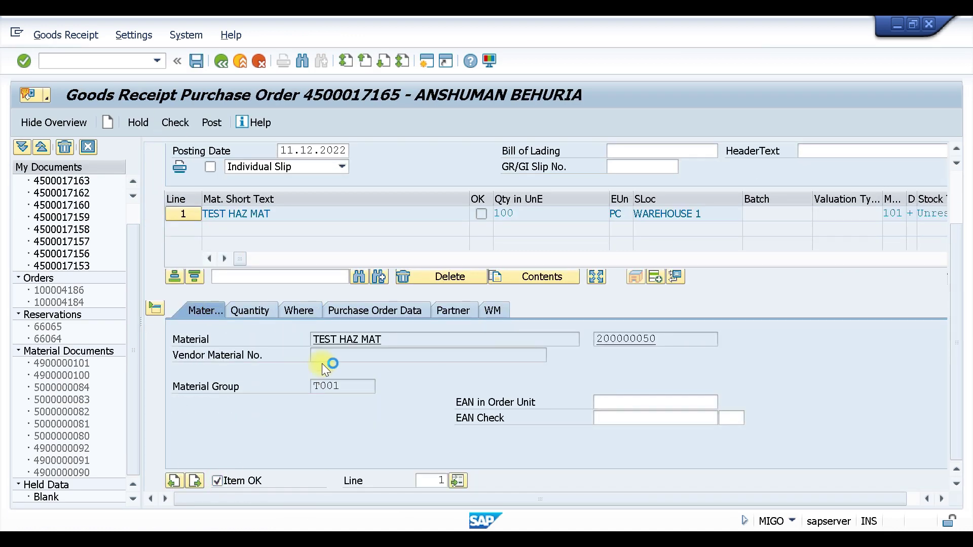
{"action": "left_click", "coordinate": [212, 123]}
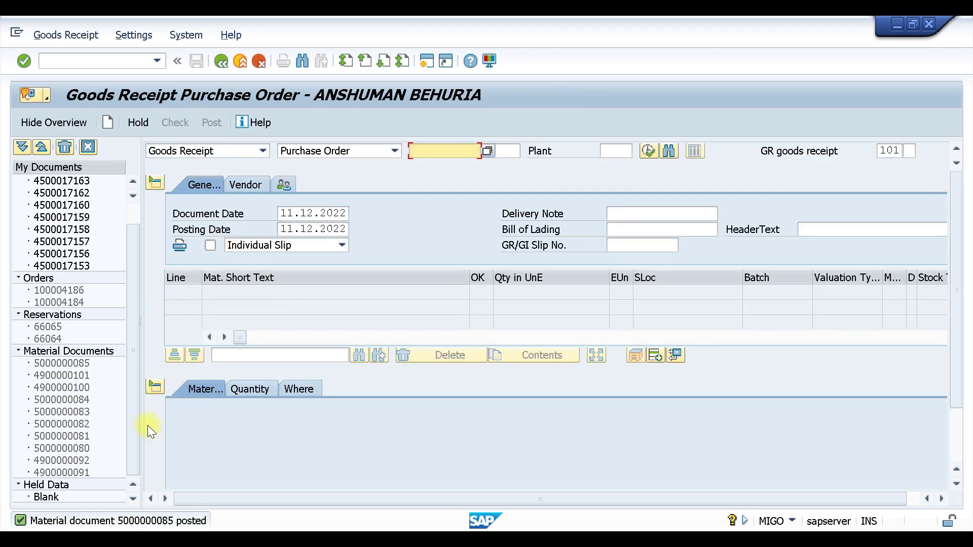
Open transaction LT06 for the posted 2022 material document and try to generate its putaway transfer order item
{"action": "left_click", "coordinate": [66, 62]}
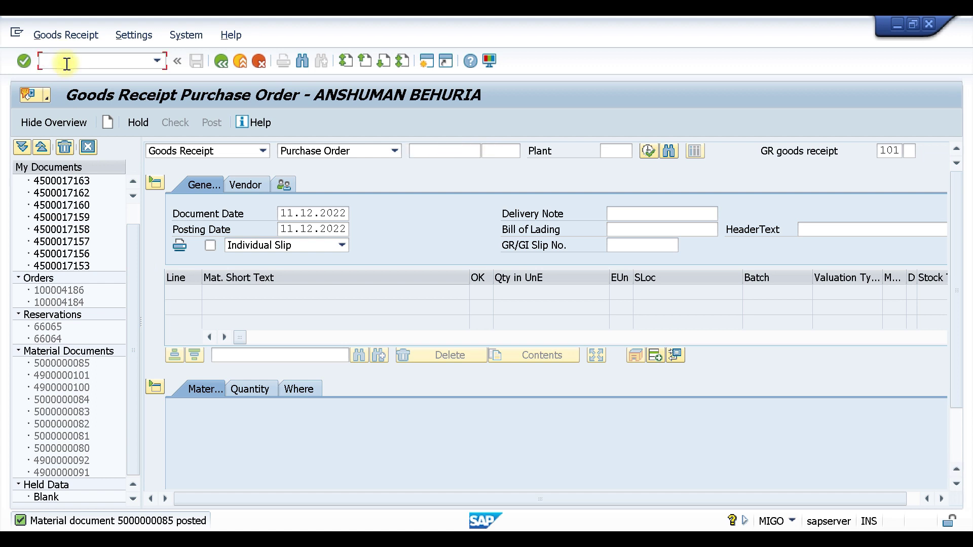
{"action": "type", "text": "/NLT06"}
{"action": "key", "text": "Return"}
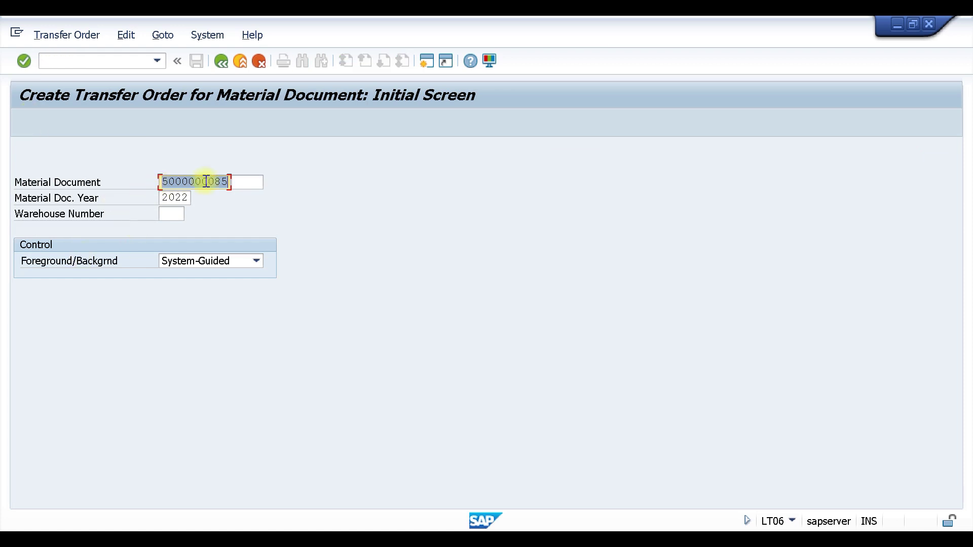
{"action": "left_click", "coordinate": [171, 211]}
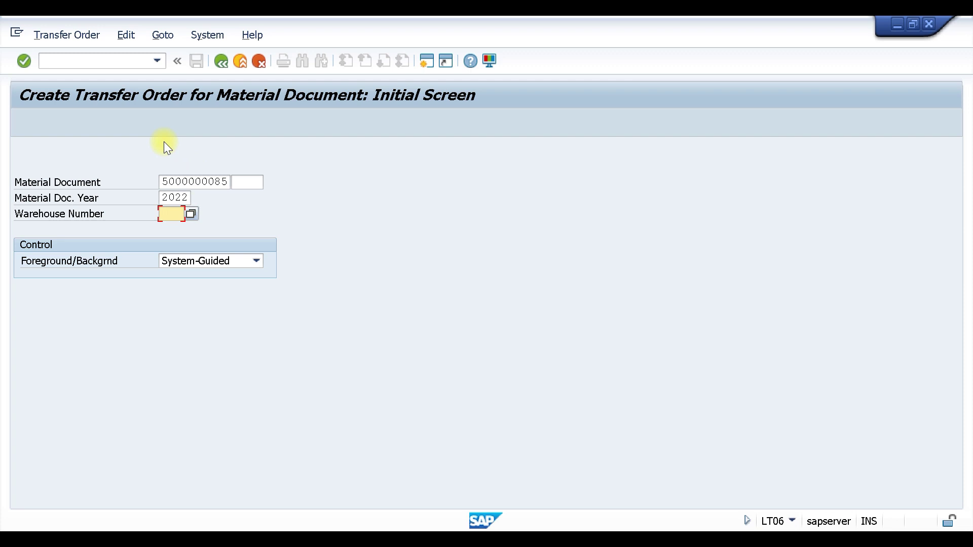
{"action": "key", "text": "Return"}
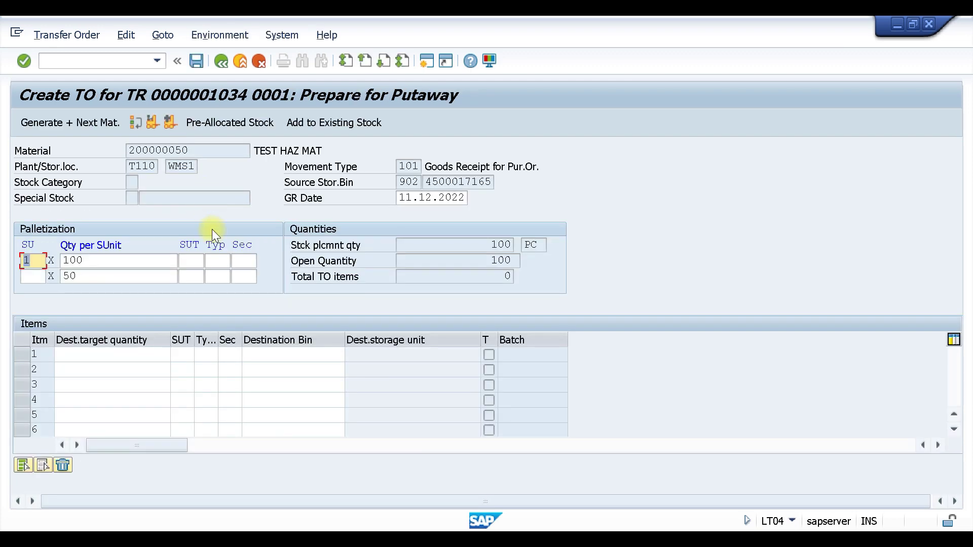
{"action": "left_click", "coordinate": [169, 123]}
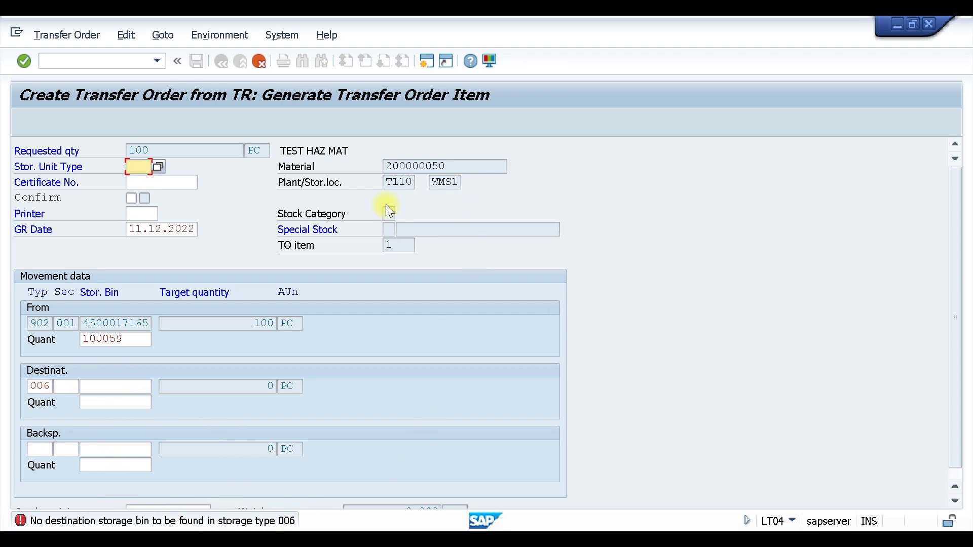
Open a new session with transaction LS01N and start storage bin A-01 for warehouse W01, storage type 006
{"action": "left_click", "coordinate": [427, 62]}
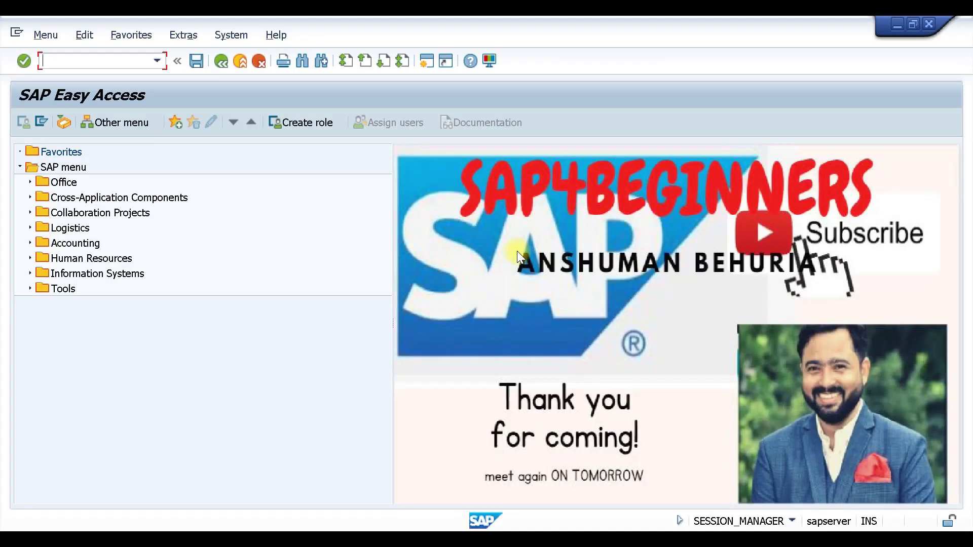
{"action": "type", "text": "LS01N"}
{"action": "key", "text": "Return"}
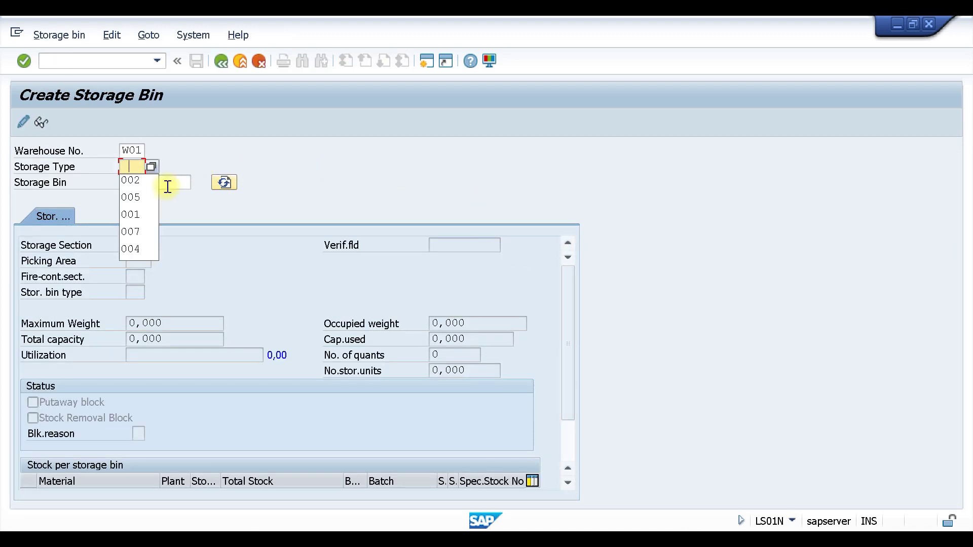
{"action": "type", "text": "006"}
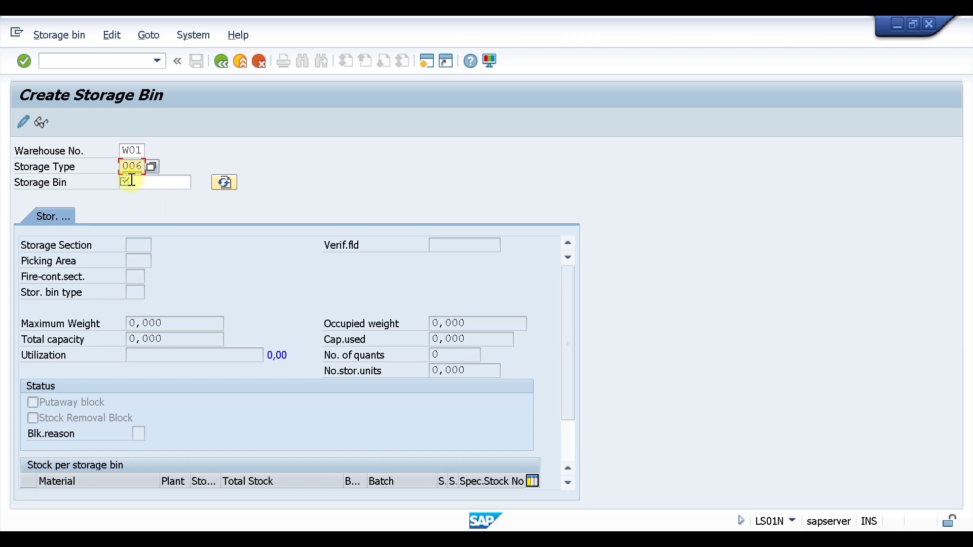
{"action": "left_click", "coordinate": [138, 181]}
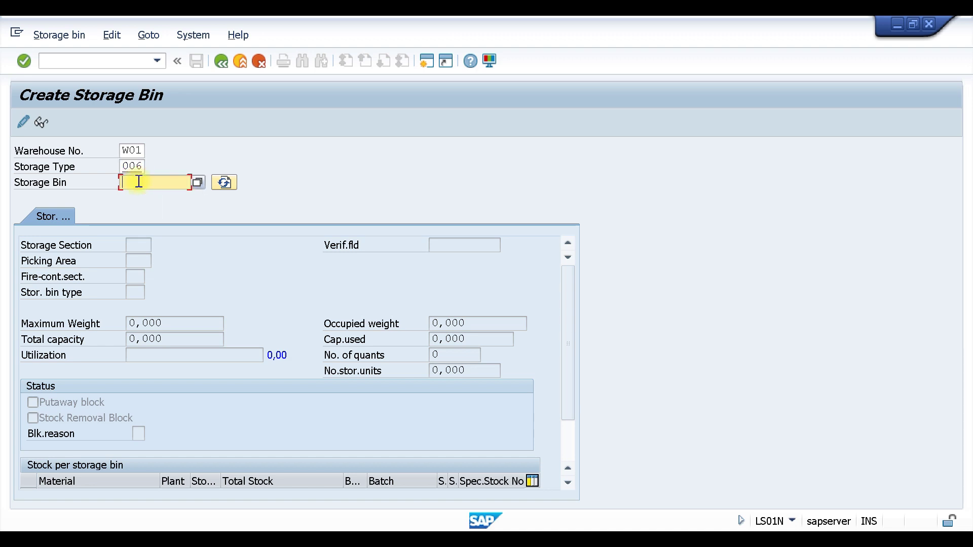
{"action": "type", "text": "A-01"}
{"action": "key", "text": "Return"}
Assign bin A-01 to storage section 001 and fire-containment section A, with a maximum weight of 1000 KG
{"action": "left_click", "coordinate": [136, 237]}
{"action": "left_click", "coordinate": [138, 258]}
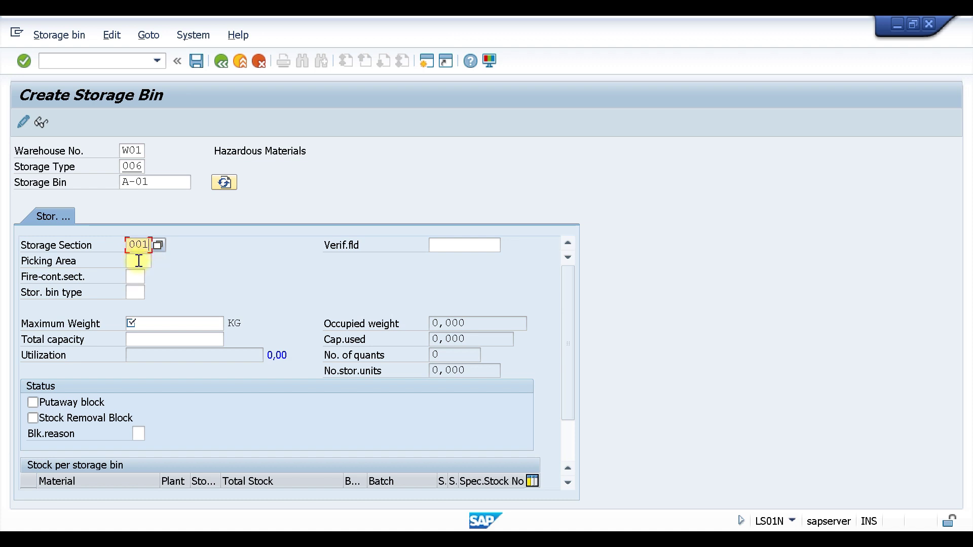
{"action": "left_click", "coordinate": [139, 279]}
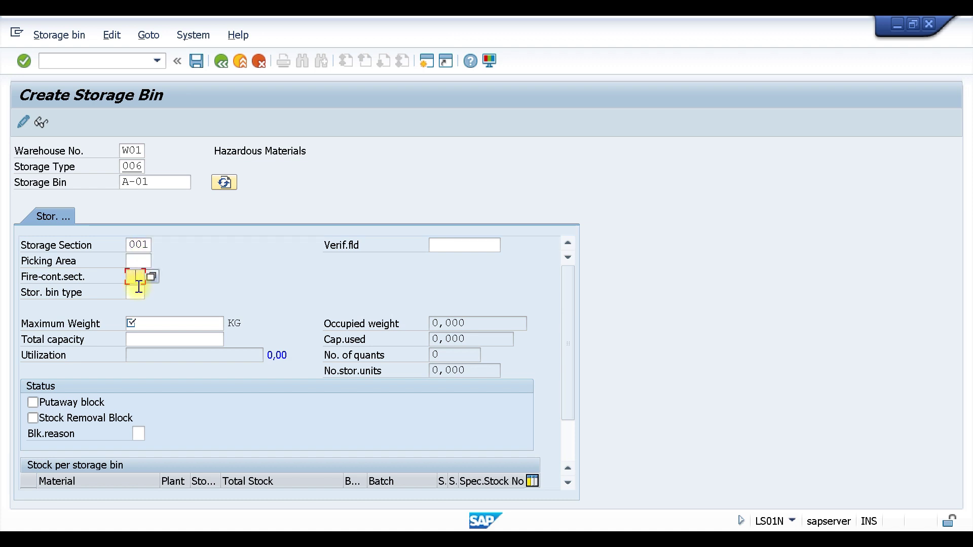
{"action": "type", "text": "A"}
{"action": "left_click", "coordinate": [171, 325]}
{"action": "type", "text": "1000"}
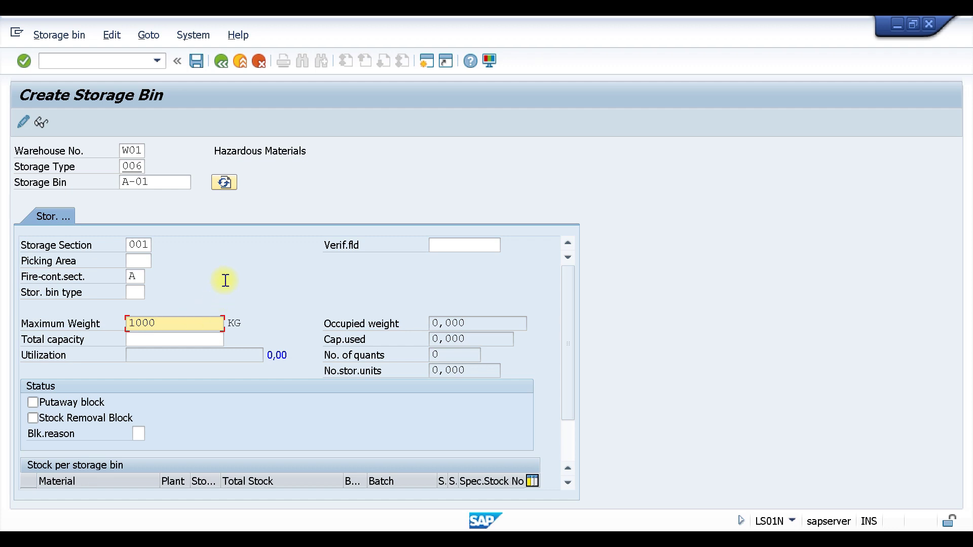
{"action": "key", "text": "Return"}
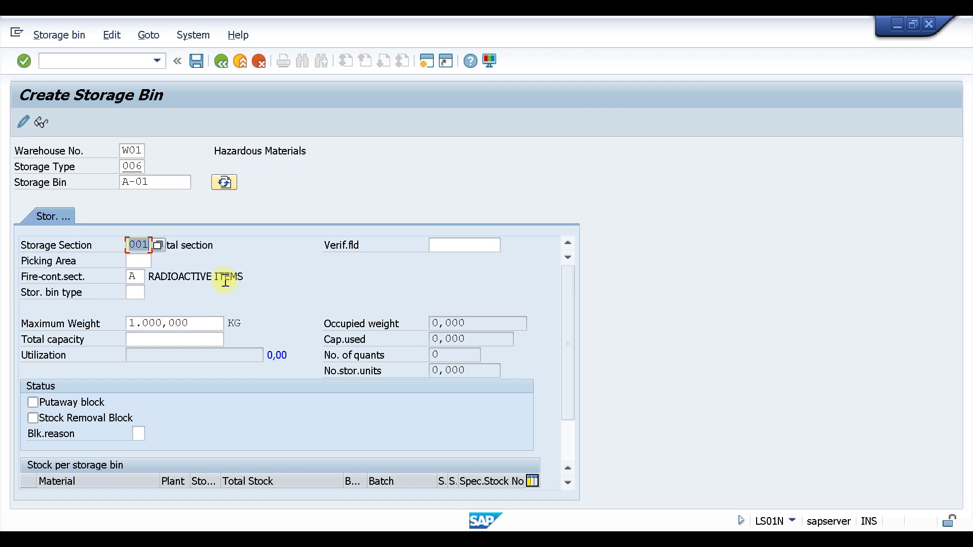
Save storage bin A-01 and return to the open session with the transfer order creation
{"action": "key", "text": "ctrl+s"}
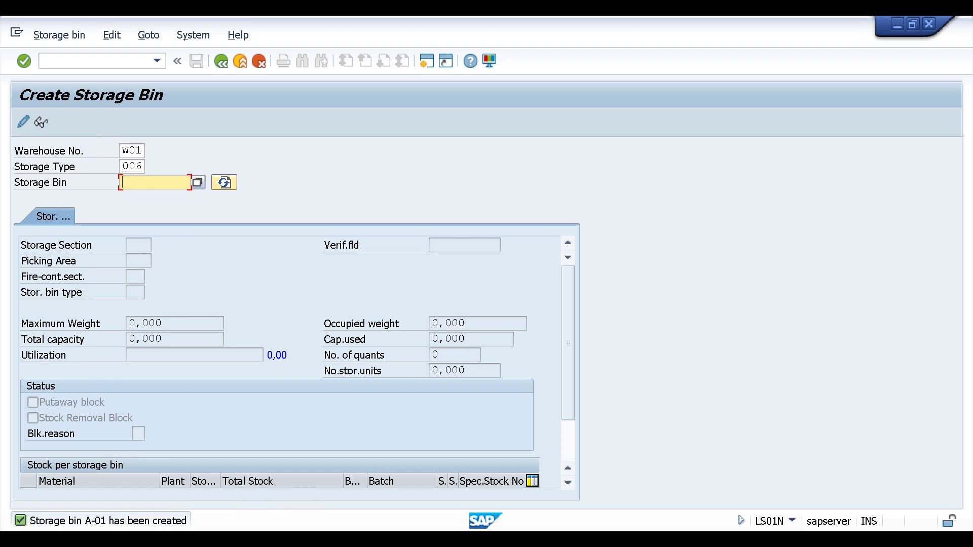
{"action": "mouse_move", "coordinate": [339, 539]}
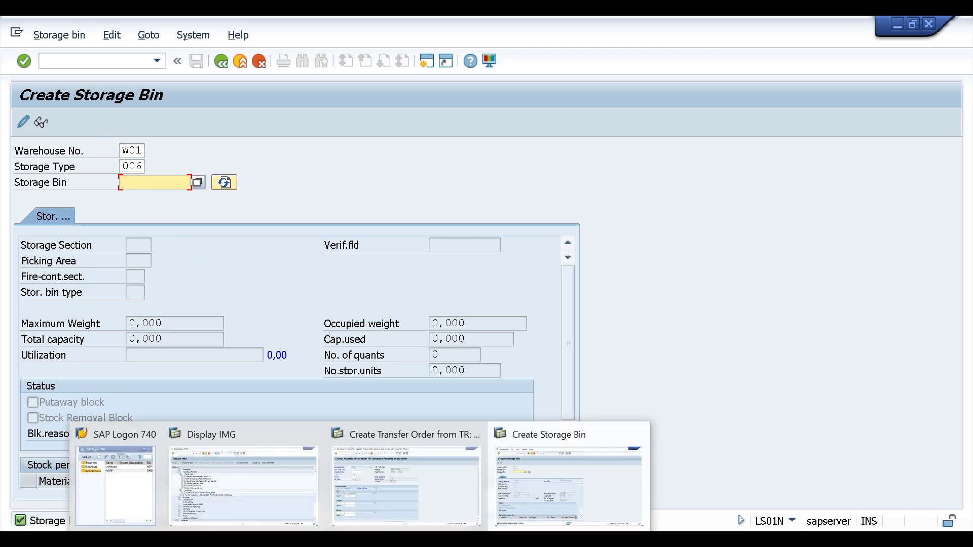
{"action": "left_click", "coordinate": [384, 467]}
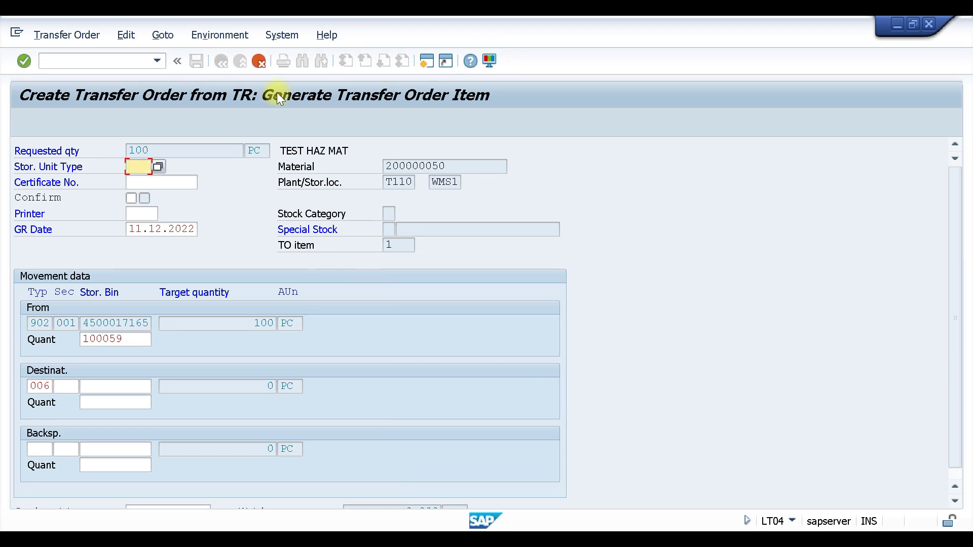
Try again to generate the TEST HAZ MAT putaway item in the transfer order that is already open
{"action": "left_click", "coordinate": [255, 61]}
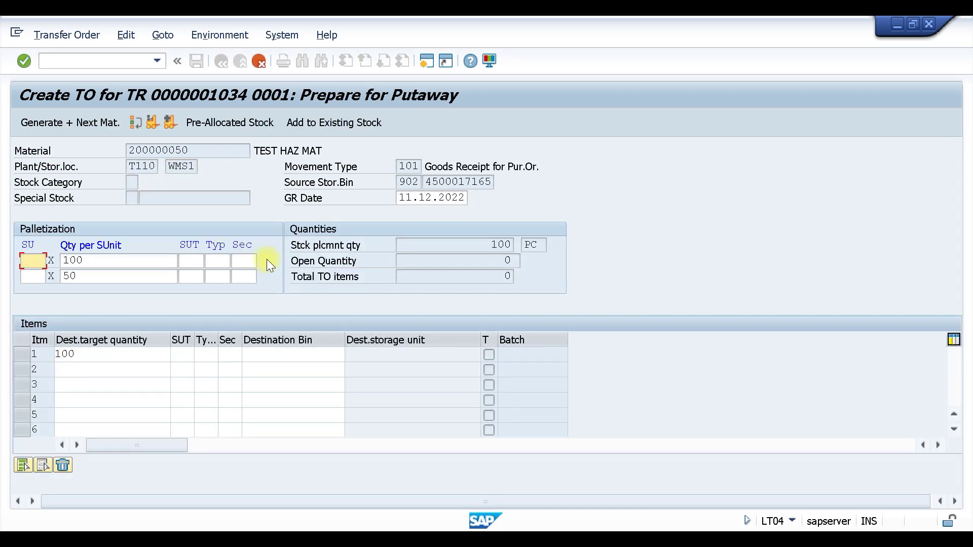
{"action": "left_click", "coordinate": [169, 123]}
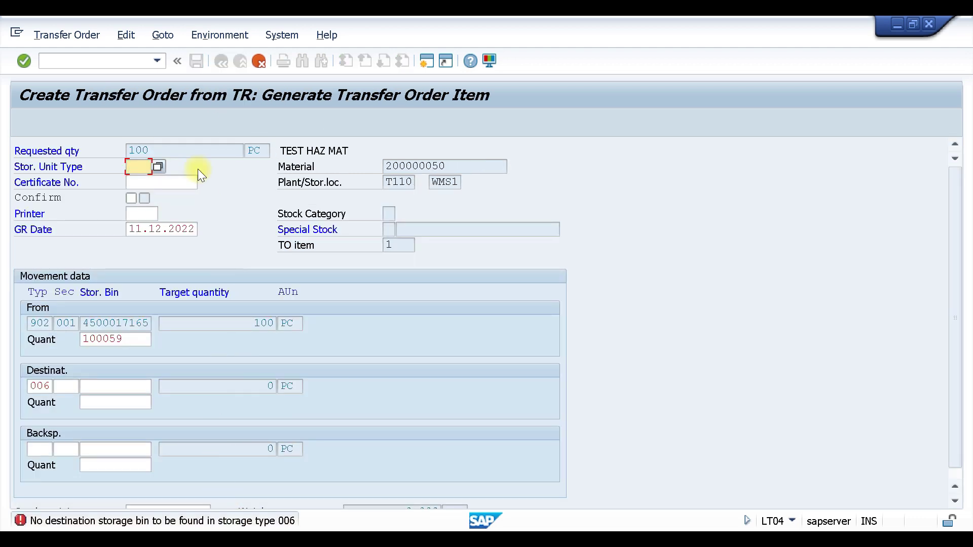
{"action": "left_click", "coordinate": [256, 62]}
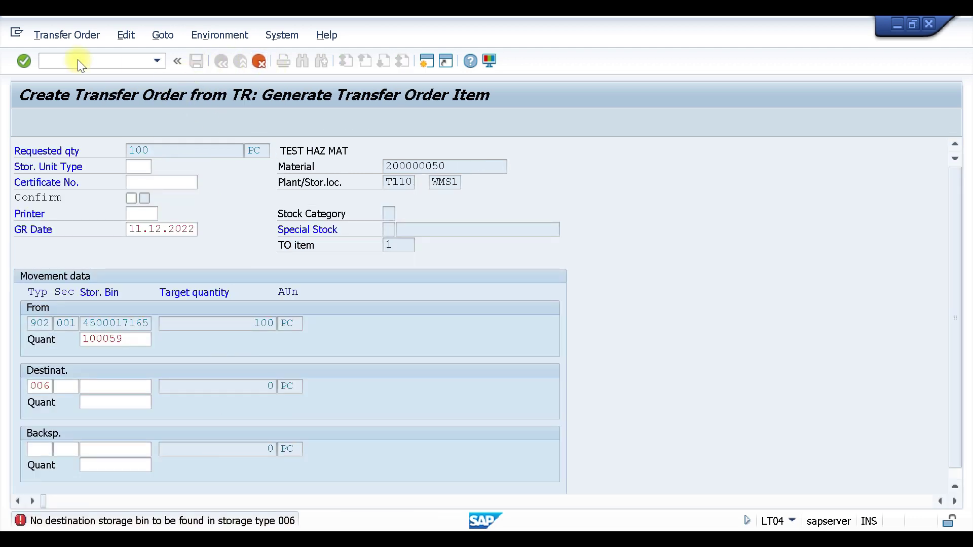
Restart transaction LT06 for the 2022 material document, generate the 100 PC putaway item into bin A-01 and save the transfer order
{"action": "left_click", "coordinate": [79, 60]}
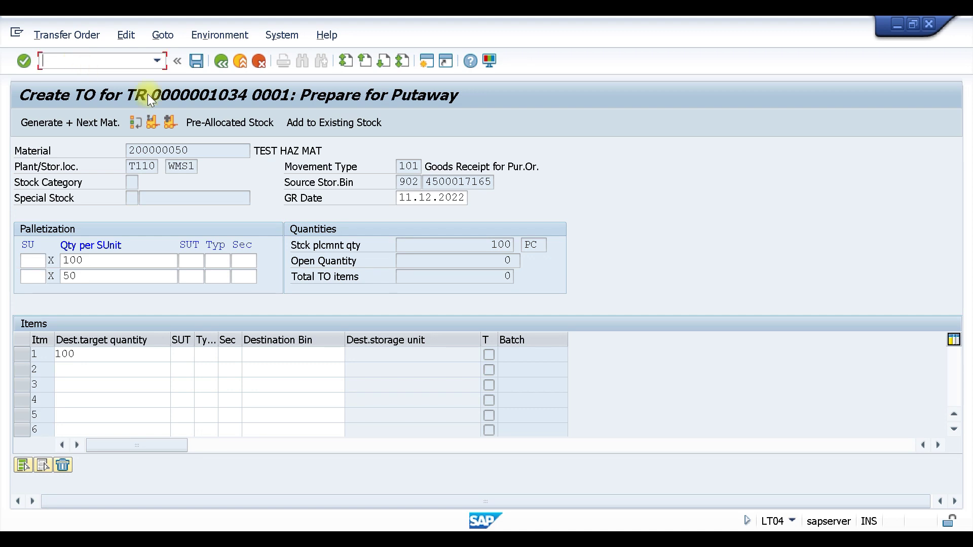
{"action": "type", "text": "/M"}
{"action": "key", "text": "BackSpace"}
{"action": "type", "text": "NLT06"}
{"action": "key", "text": "Return"}
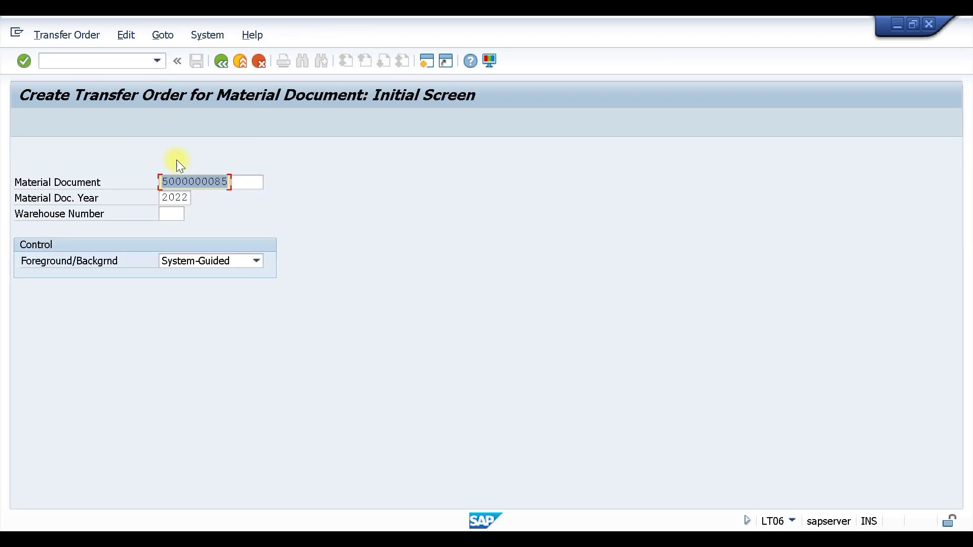
{"action": "key", "text": "Return"}
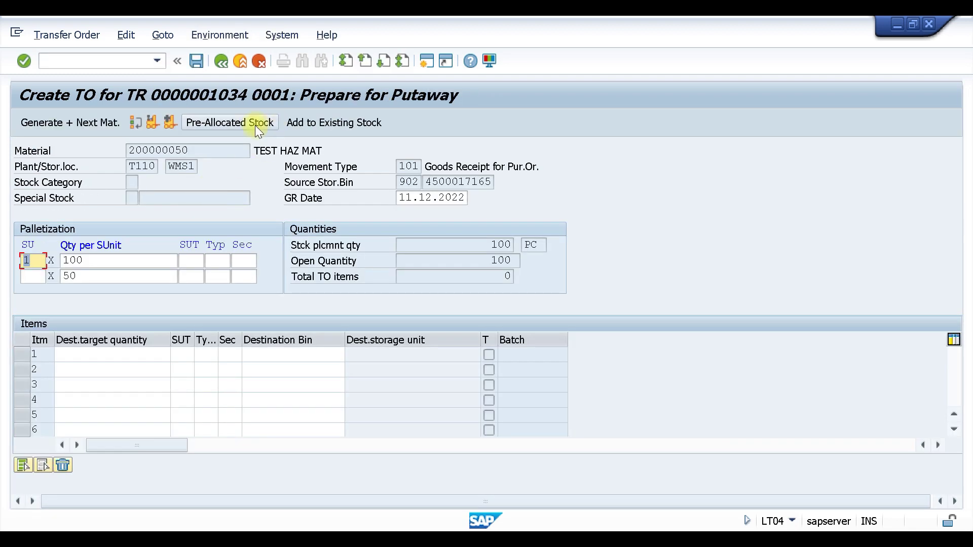
{"action": "left_click", "coordinate": [170, 122]}
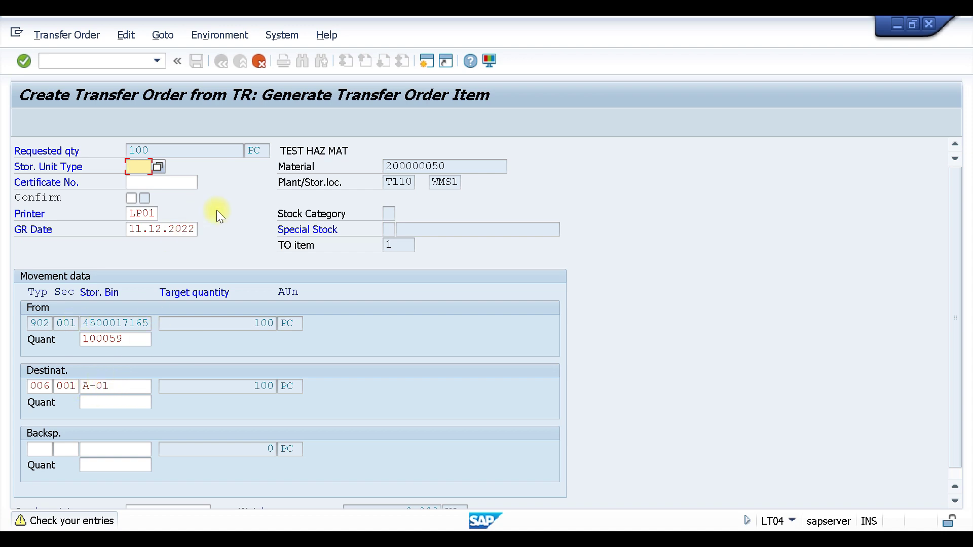
{"action": "key", "text": "Return"}
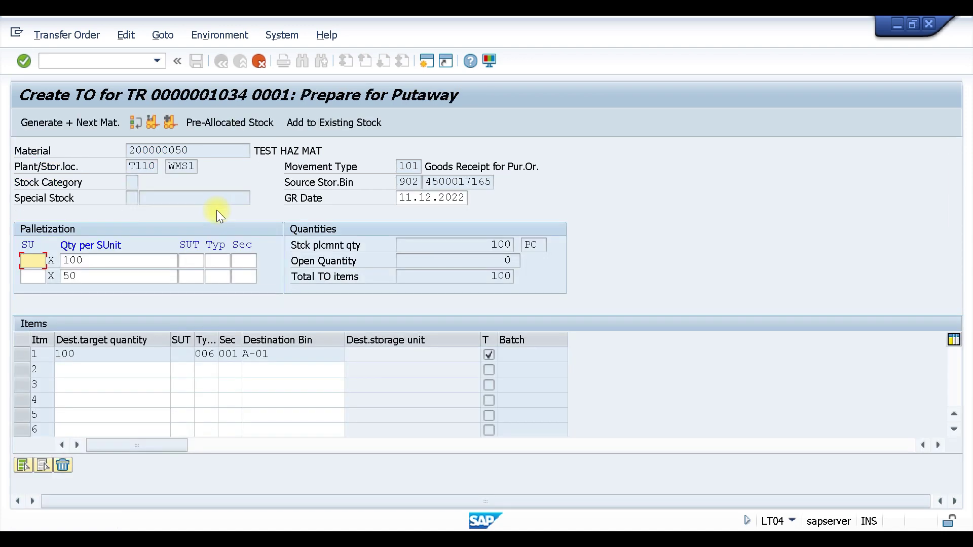
{"action": "left_click", "coordinate": [229, 125]}
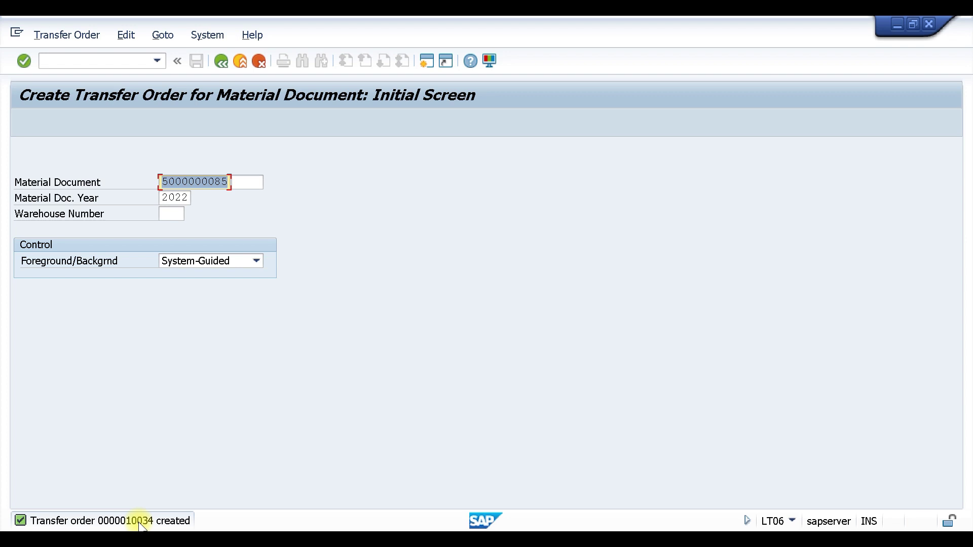
Open transaction LT31 for the new transfer order and set print code 01 (Single print / TO item) and printer LP01
{"action": "left_click", "coordinate": [58, 58]}
{"action": "type", "text": "/NLT31"}
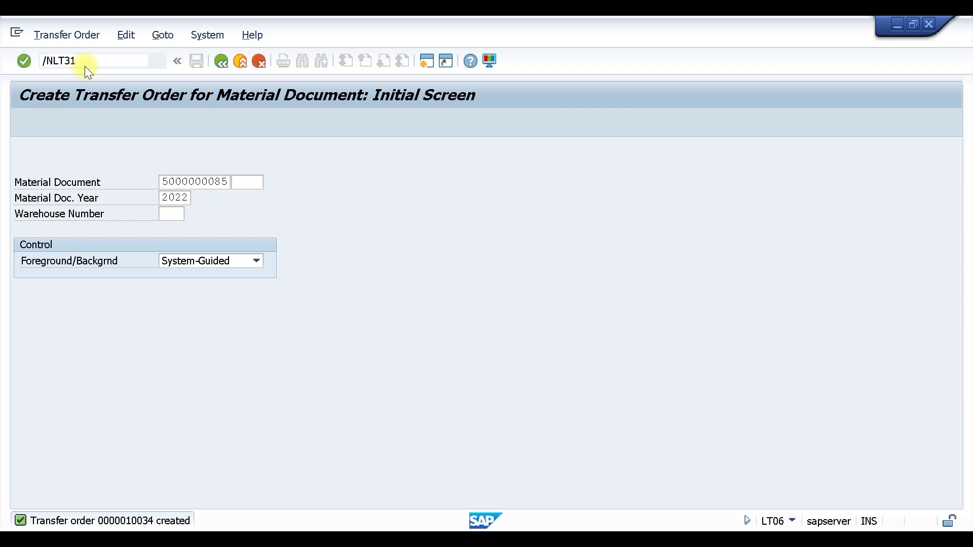
{"action": "key", "text": "Return"}
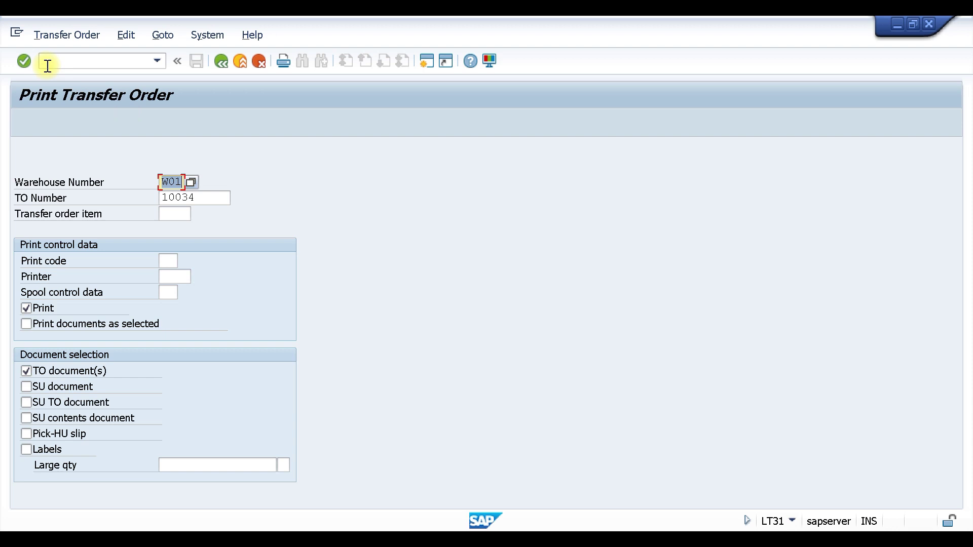
{"action": "left_click", "coordinate": [170, 259]}
{"action": "left_click", "coordinate": [186, 260]}
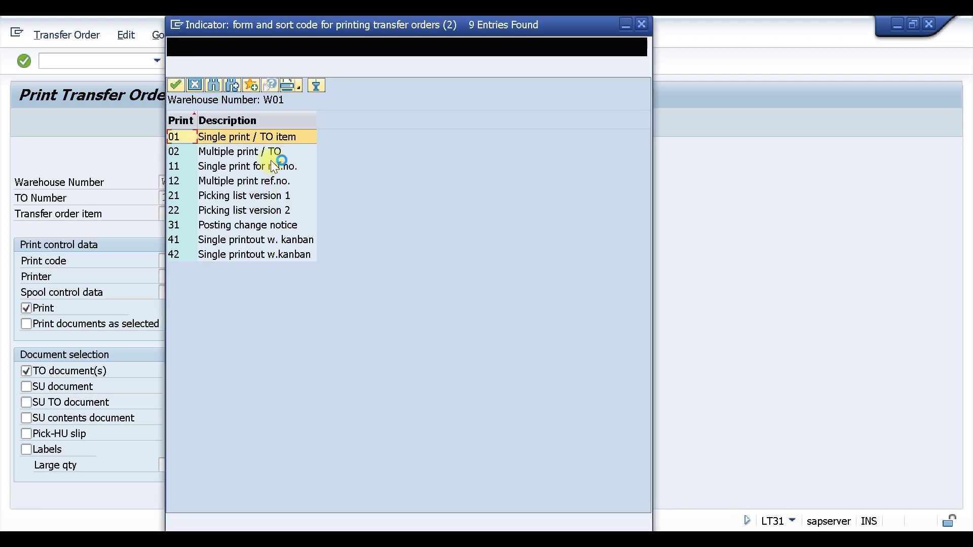
{"action": "double_click", "coordinate": [253, 144]}
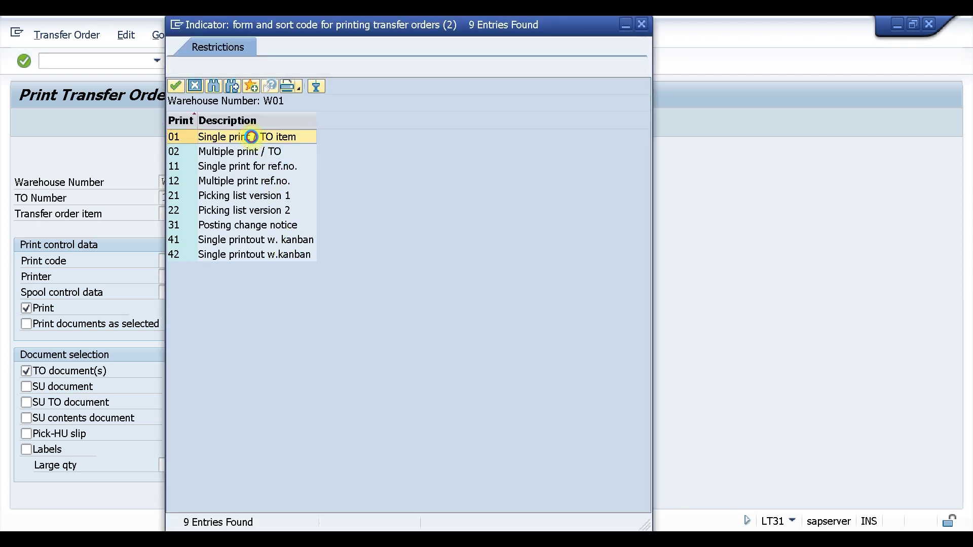
{"action": "left_click", "coordinate": [183, 275]}
{"action": "left_click", "coordinate": [198, 277]}
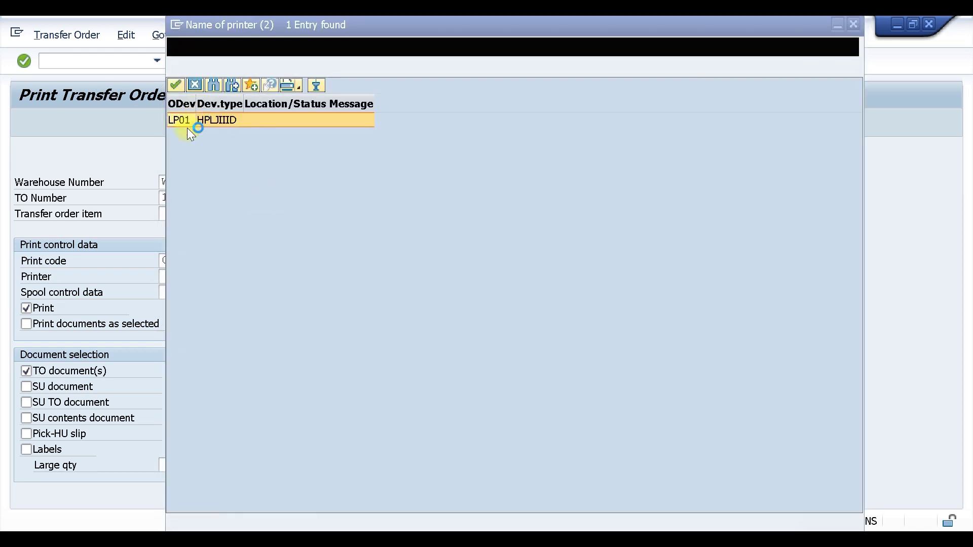
{"action": "double_click", "coordinate": [183, 120]}
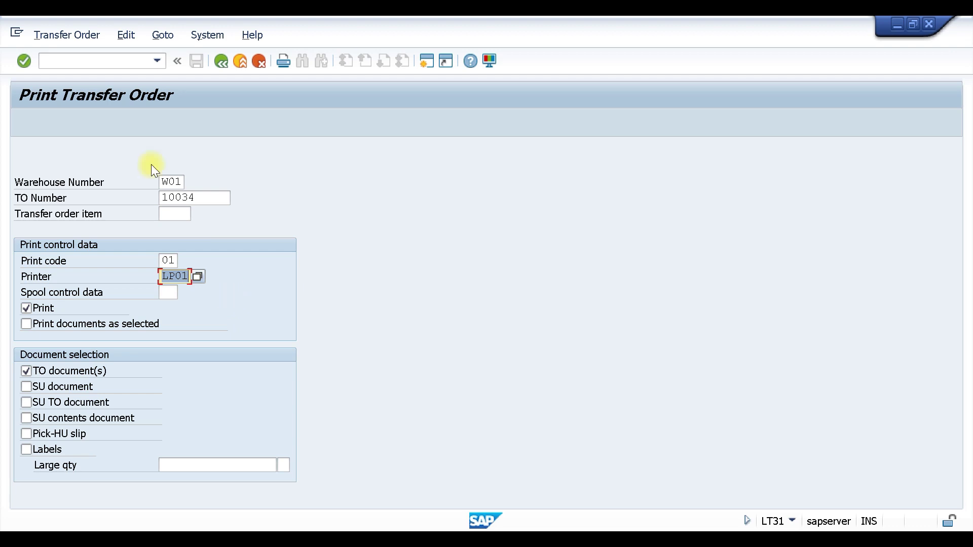
Confirm the print settings and print the transfer order document
{"action": "left_click", "coordinate": [24, 60]}
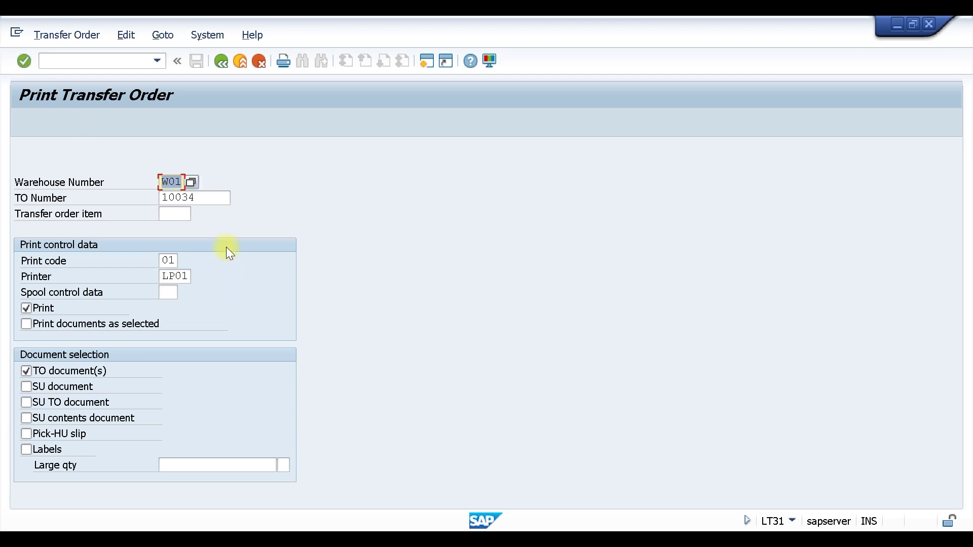
{"action": "left_click", "coordinate": [66, 36]}
{"action": "left_click", "coordinate": [63, 54]}
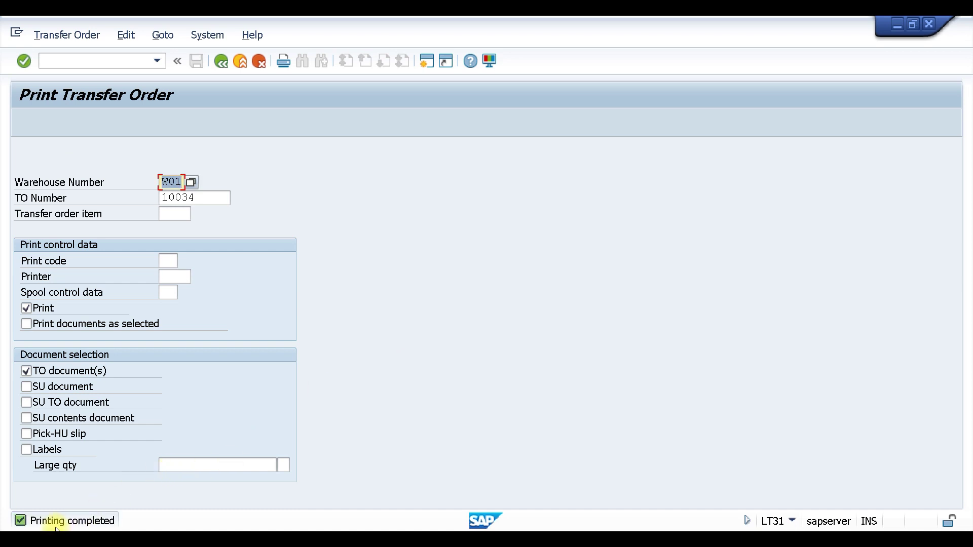
Open transaction SP01 and list the spool requests created on 11.12.2022, then return to the selection screen
{"action": "left_click", "coordinate": [101, 63]}
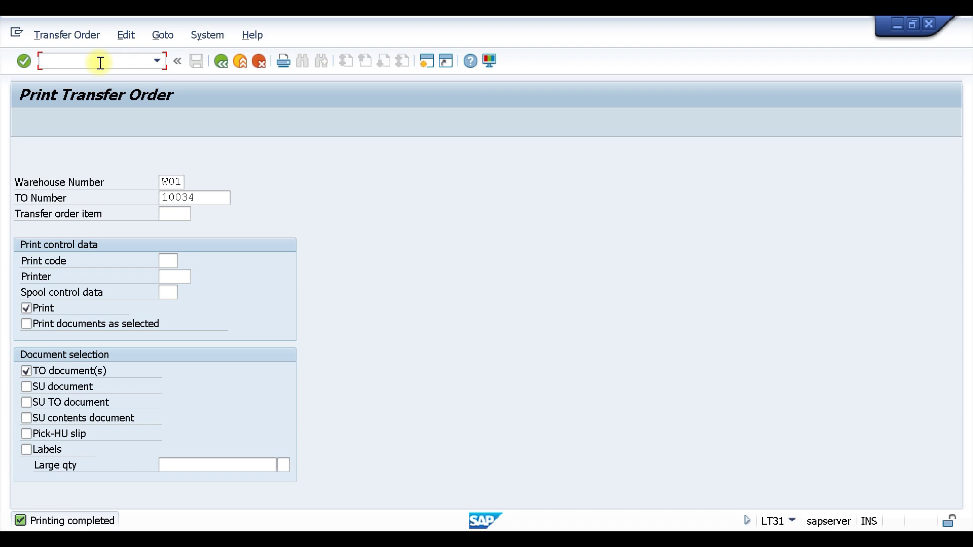
{"action": "type", "text": "/NSP01"}
{"action": "key", "text": "Return"}
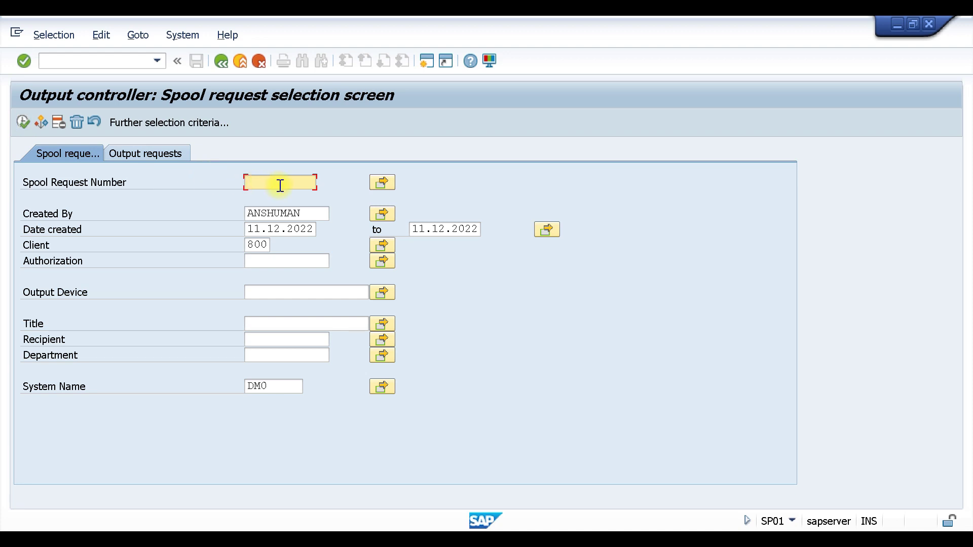
{"action": "left_click", "coordinate": [22, 120]}
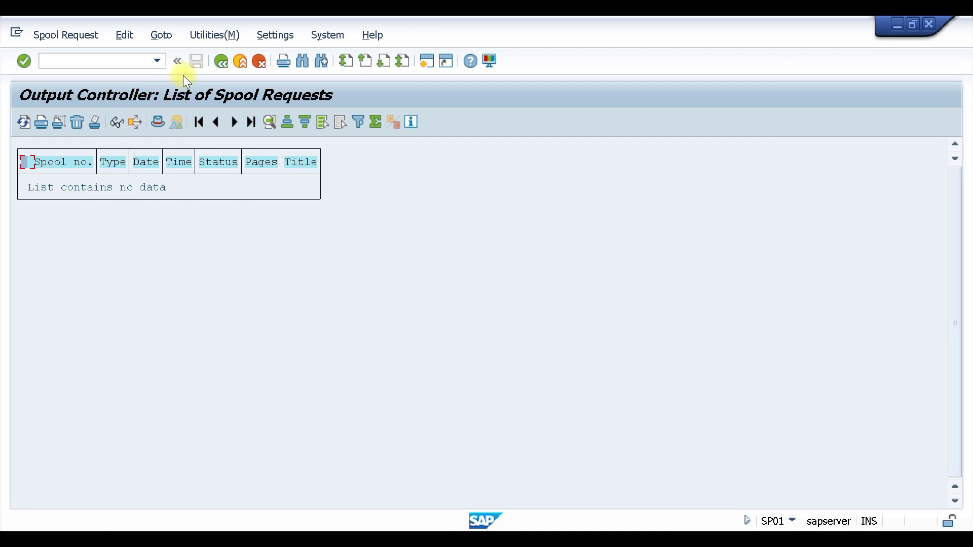
{"action": "left_click", "coordinate": [220, 61]}
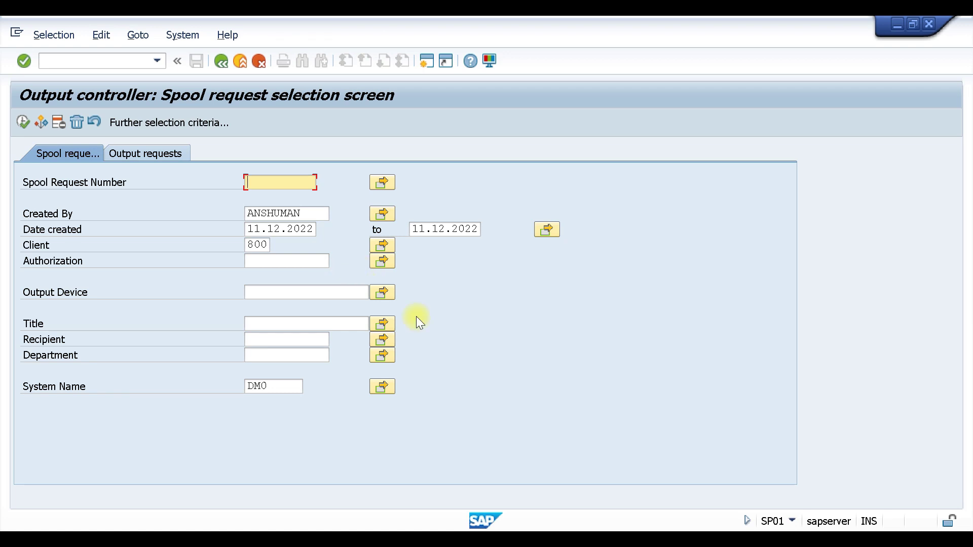
Extend the spool request creation date range to 12.12.2022, run the list again and leave it
{"action": "left_click", "coordinate": [428, 230]}
{"action": "key", "text": "BackSpace"}
{"action": "type", "text": "2"}
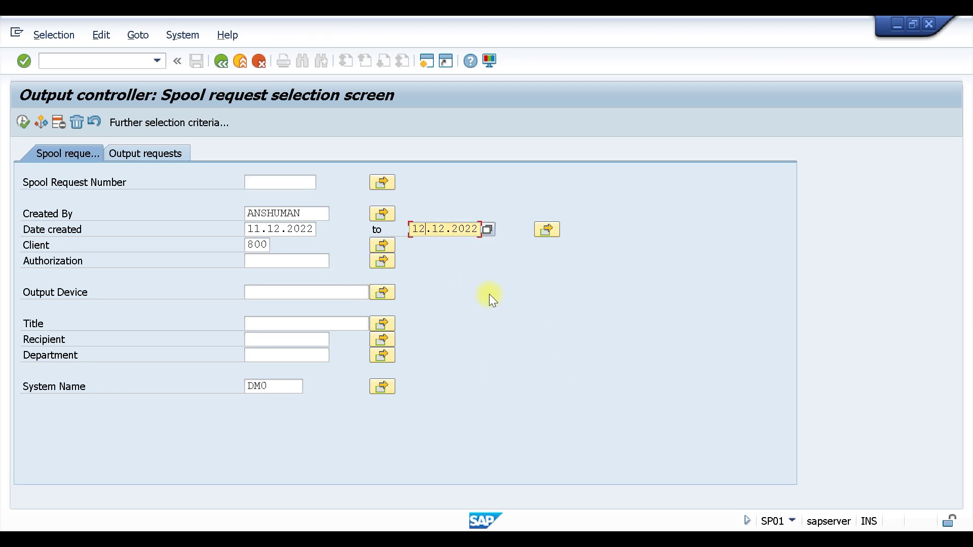
{"action": "left_click", "coordinate": [21, 123]}
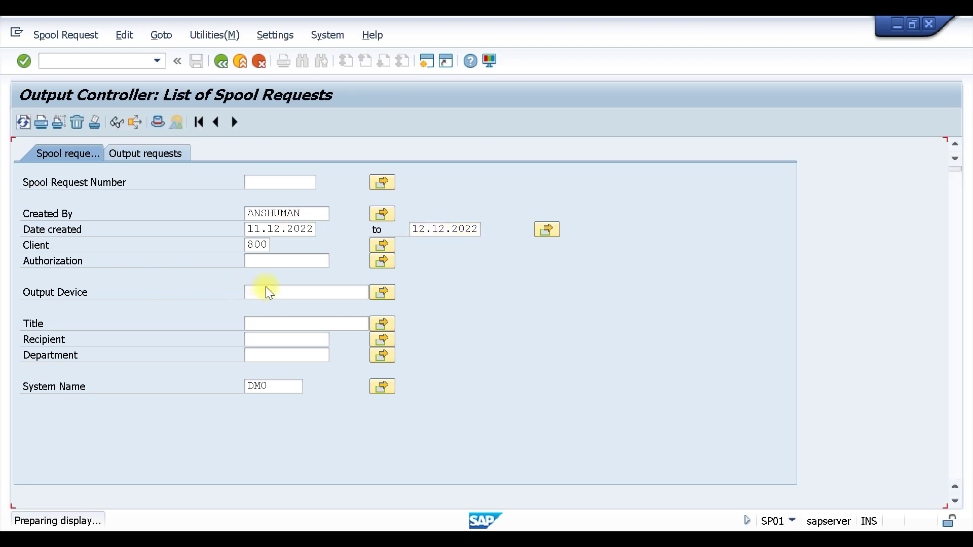
{"action": "left_click", "coordinate": [222, 62]}
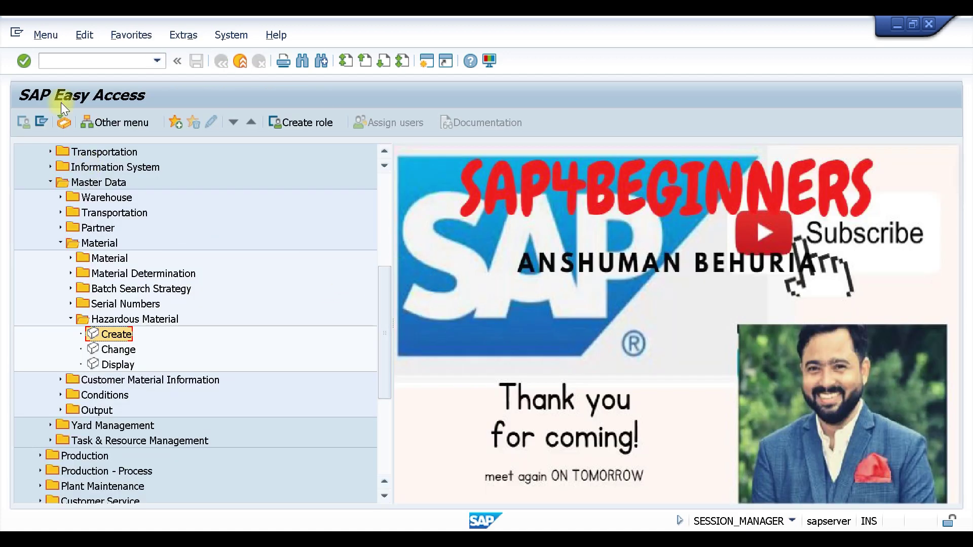
Open transaction LT12, internally confirm the transfer order item for bin A-01 in warehouse W01 and save the confirmation
{"action": "left_click", "coordinate": [76, 60]}
{"action": "type", "text": "/N"}
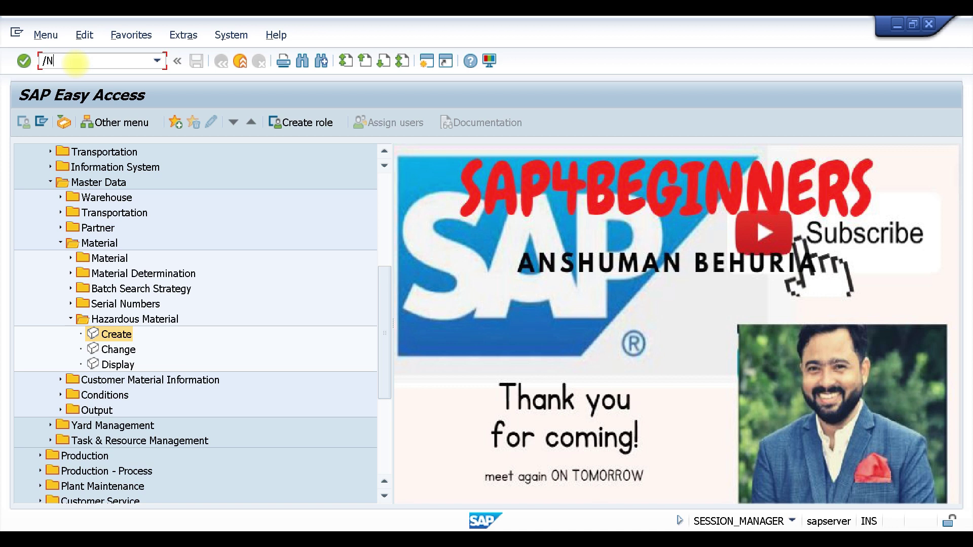
{"action": "type", "text": "LT12"}
{"action": "key", "text": "Return"}
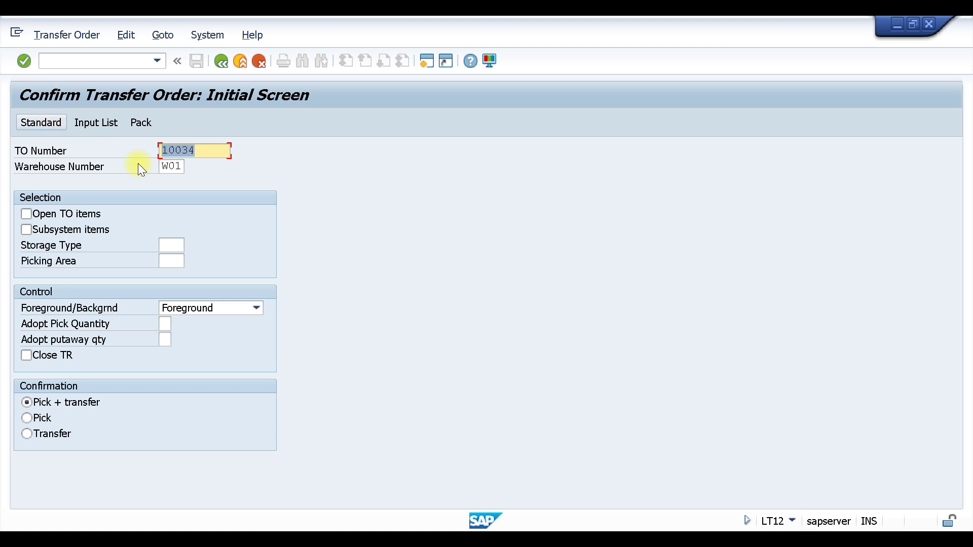
{"action": "key", "text": "Return"}
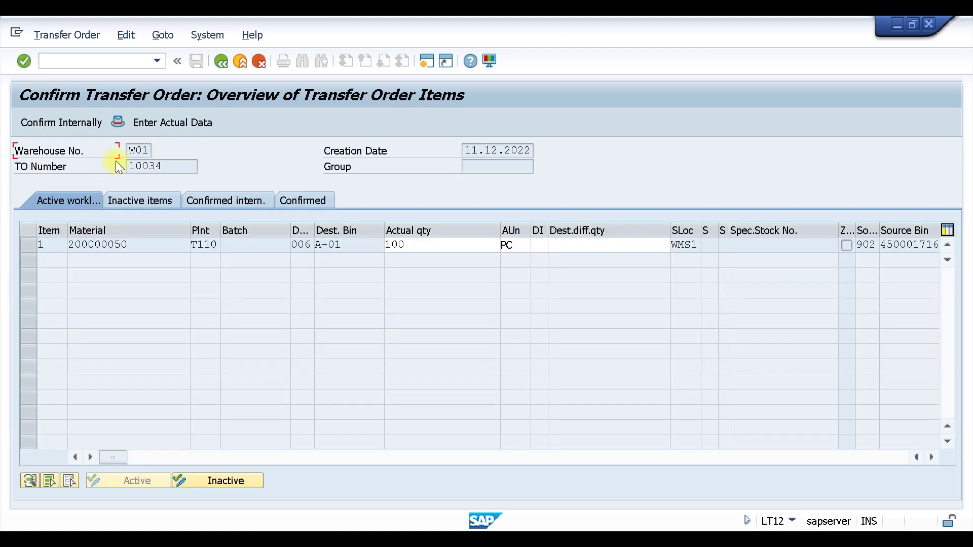
{"action": "left_click", "coordinate": [71, 123]}
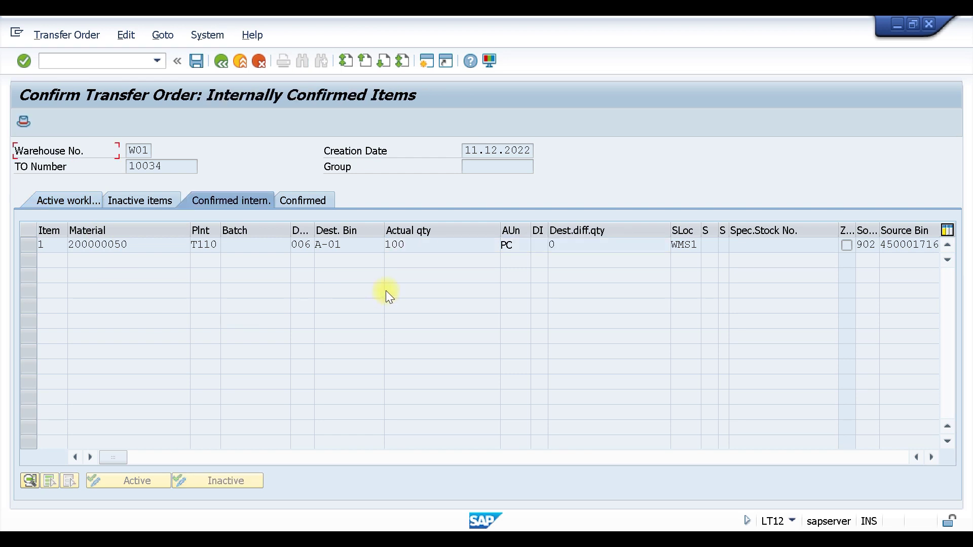
{"action": "key", "text": "ctrl+s"}
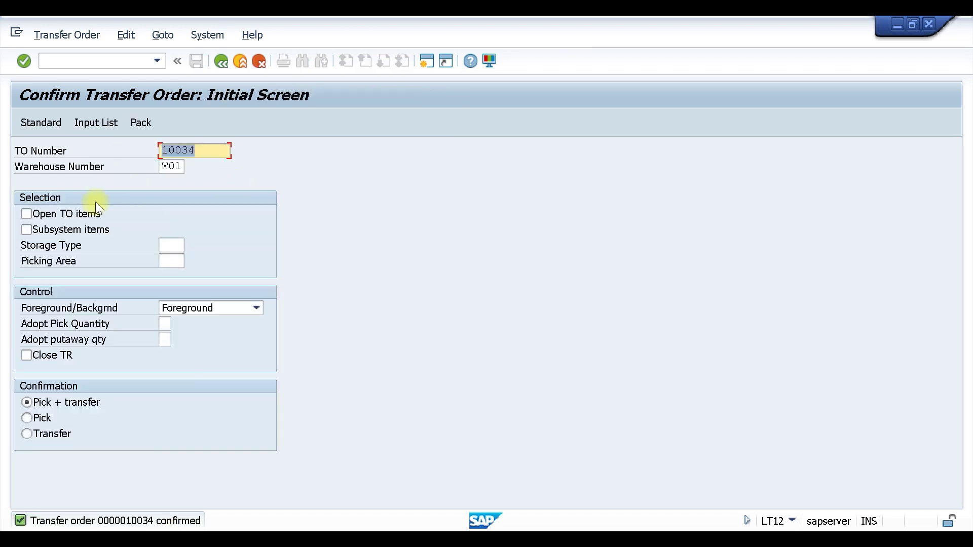
Open transaction LT31 again and print the confirmed transfer order for warehouse W01 without entering a print code or printer
{"action": "left_click", "coordinate": [54, 63]}
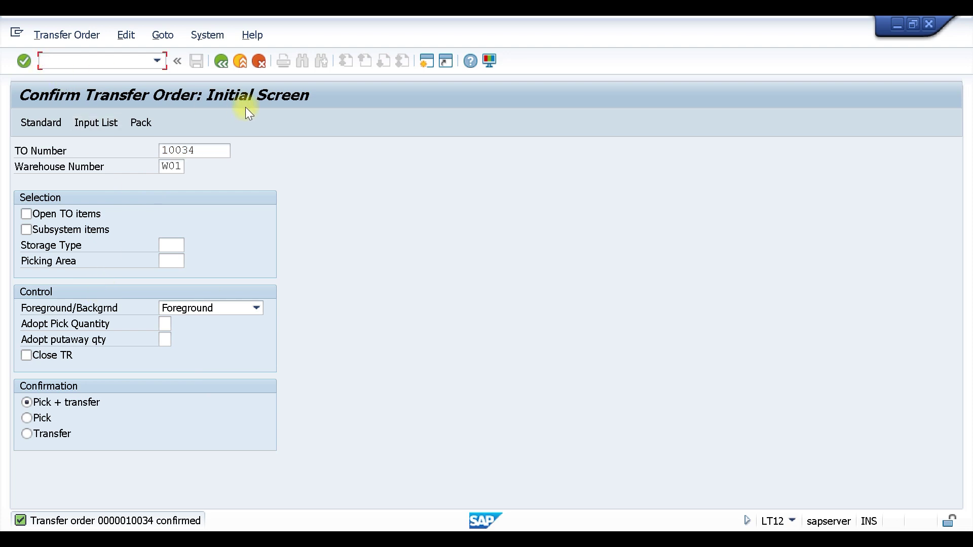
{"action": "type", "text": "LT31"}
{"action": "key", "text": "BackSpace"}
{"action": "key", "text": "BackSpace"}
{"action": "key", "text": "BackSpace"}
{"action": "key", "text": "BackSpace"}
{"action": "type", "text": "/NLT31"}
{"action": "key", "text": "Return"}
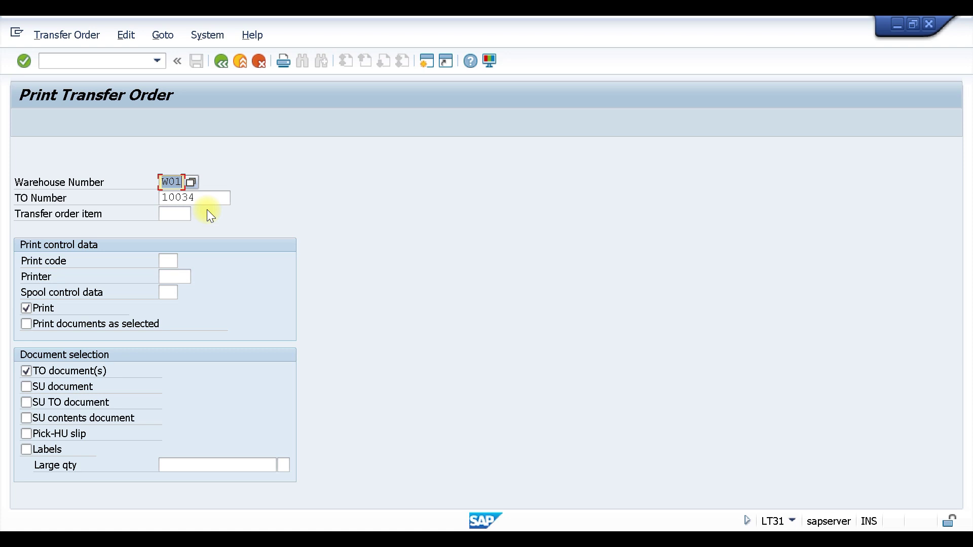
{"action": "left_click", "coordinate": [41, 35]}
{"action": "left_click", "coordinate": [46, 54]}
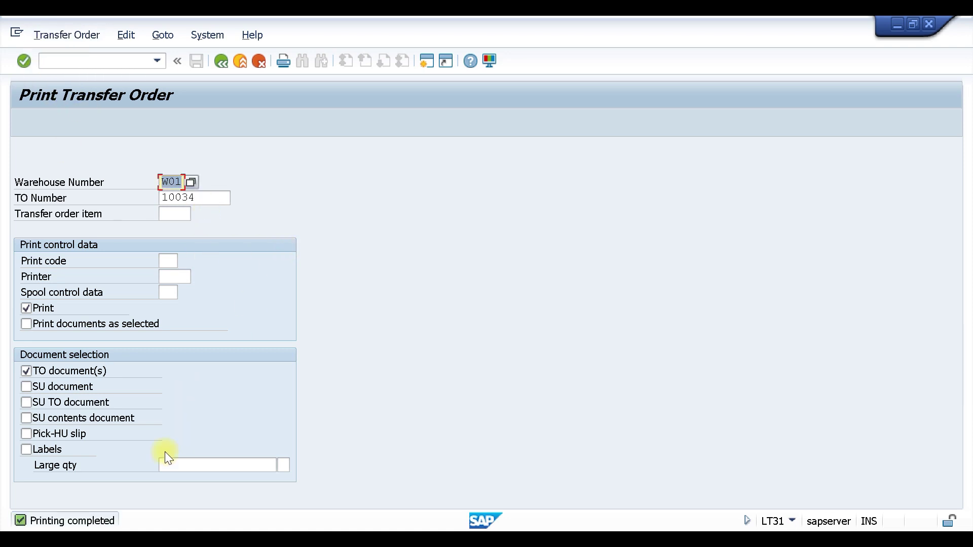
Open transaction SP01 and restrict the output request selection to output device LP01
{"action": "left_click", "coordinate": [80, 60]}
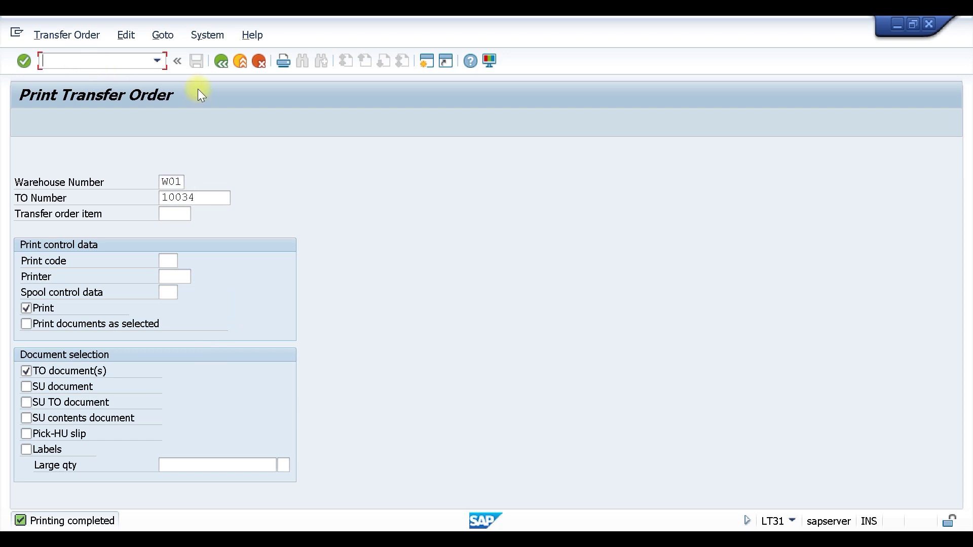
{"action": "type", "text": "/NSP01"}
{"action": "key", "text": "Return"}
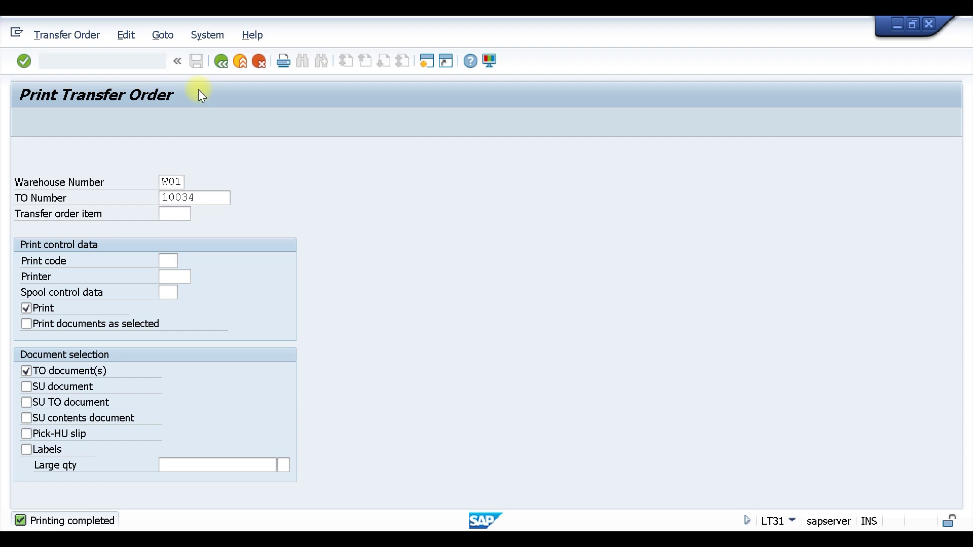
{"action": "left_click", "coordinate": [156, 155]}
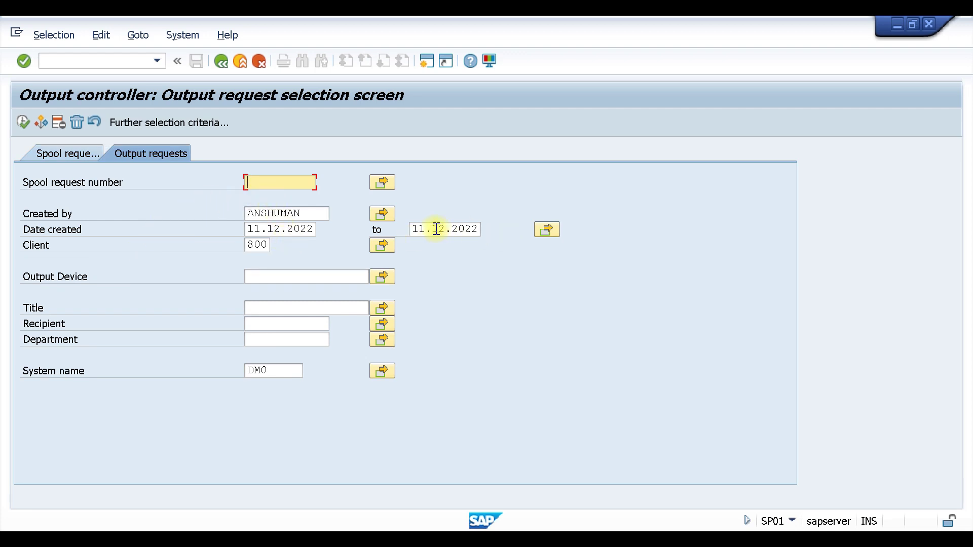
{"action": "left_click", "coordinate": [334, 274]}
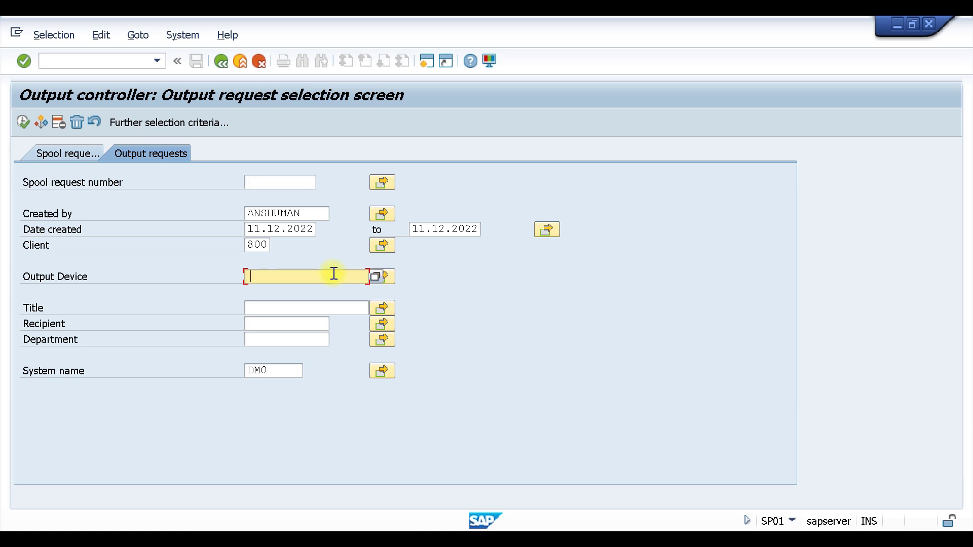
{"action": "left_click", "coordinate": [388, 277]}
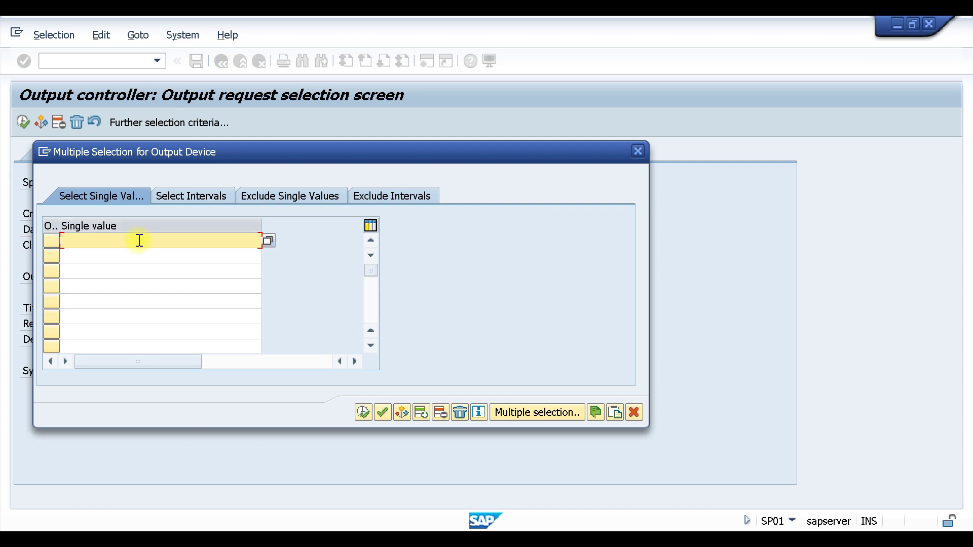
{"action": "type", "text": "LP01"}
{"action": "key", "text": "Return"}
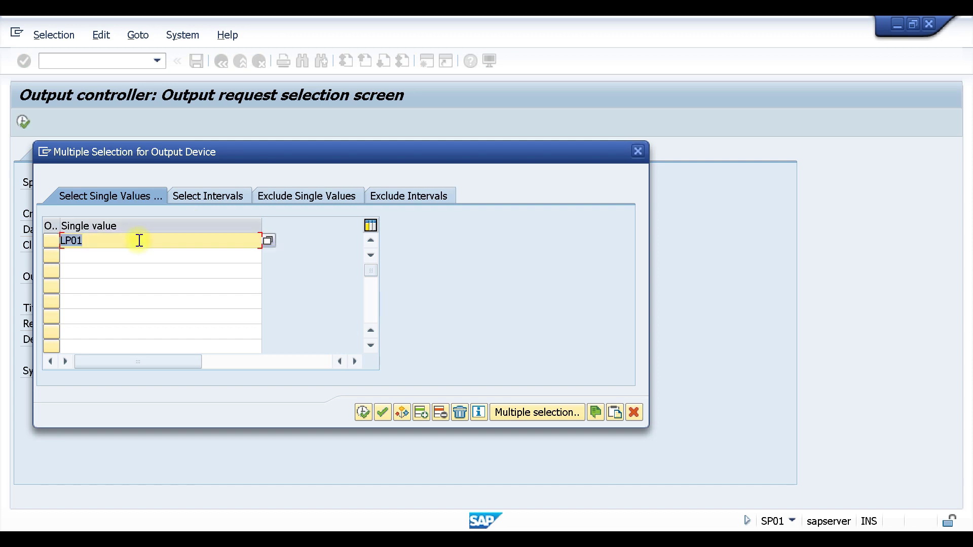
{"action": "left_click", "coordinate": [363, 413]}
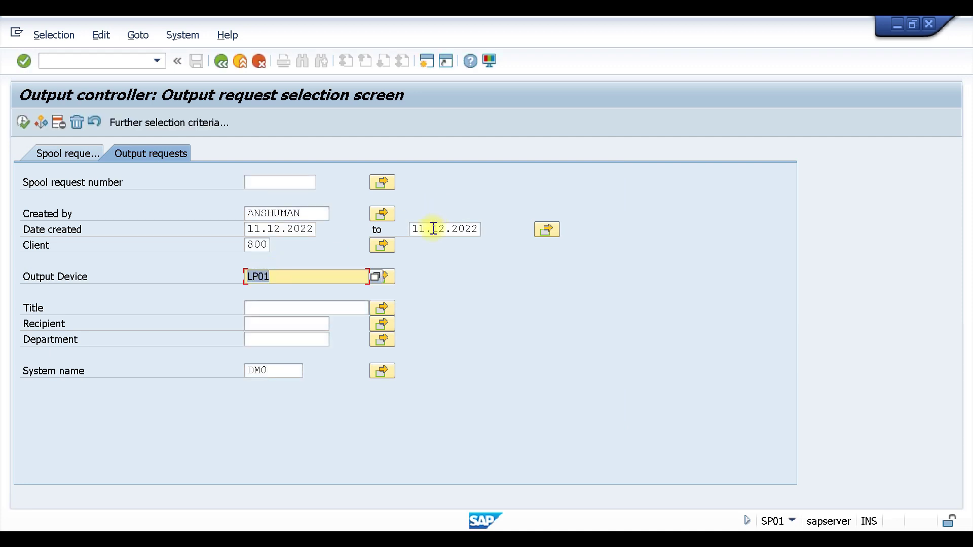
Extend the output request creation date range to 12.12.2022 and run the list
{"action": "left_click", "coordinate": [433, 228]}
{"action": "key", "text": "BackSpace"}
{"action": "type", "text": "2"}
{"action": "key", "text": "F8"}
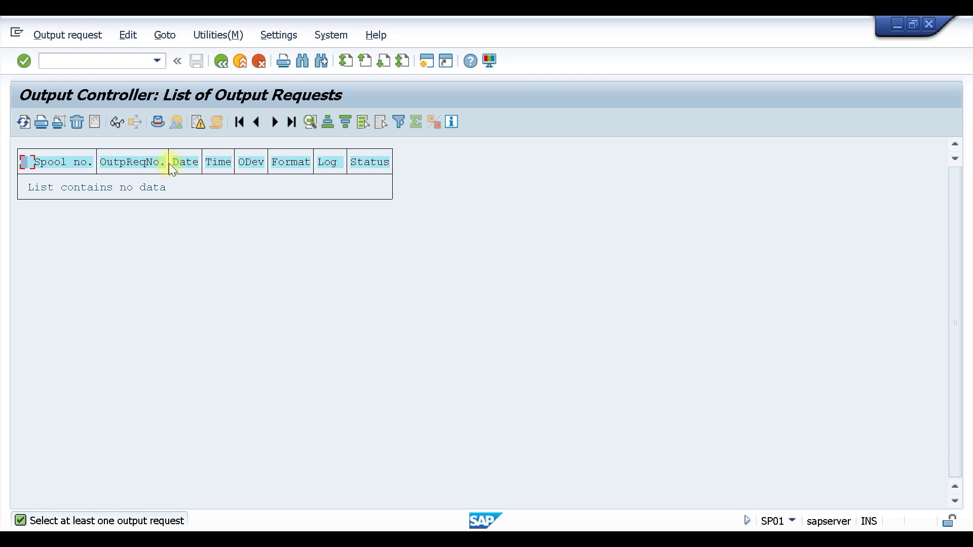
Open transaction OMLV in a new session, look up the print program assigned to warehouse W01 and leave the table
{"action": "left_click", "coordinate": [424, 58]}
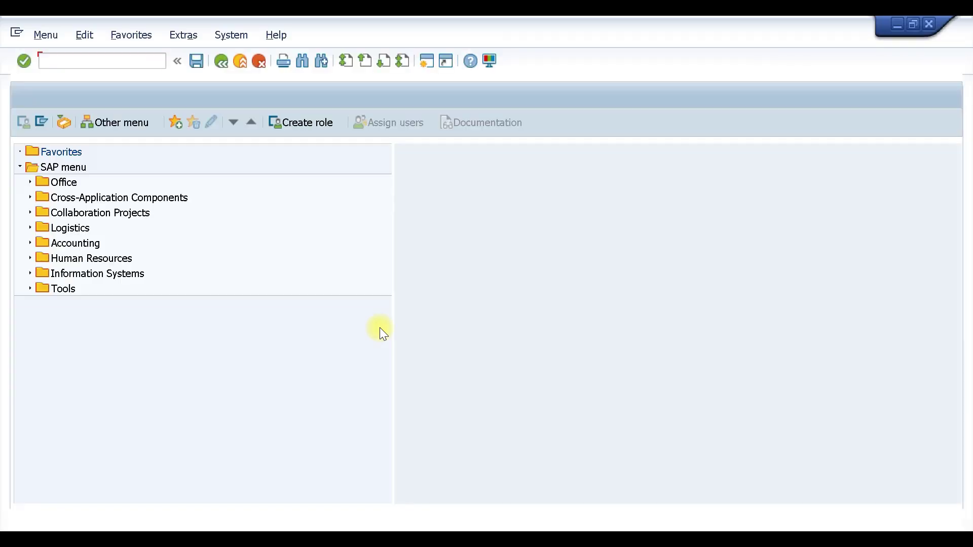
{"action": "type", "text": "OMLV"}
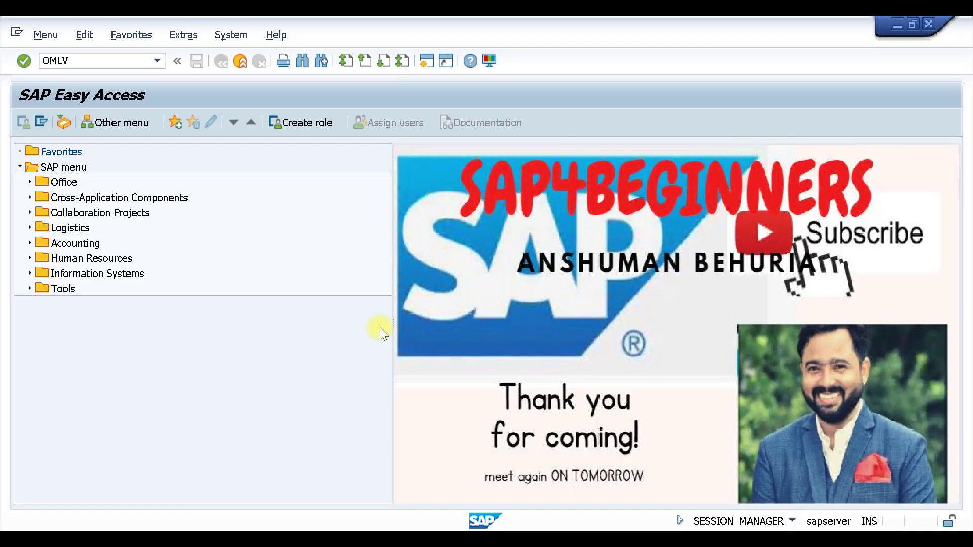
{"action": "key", "text": "Return"}
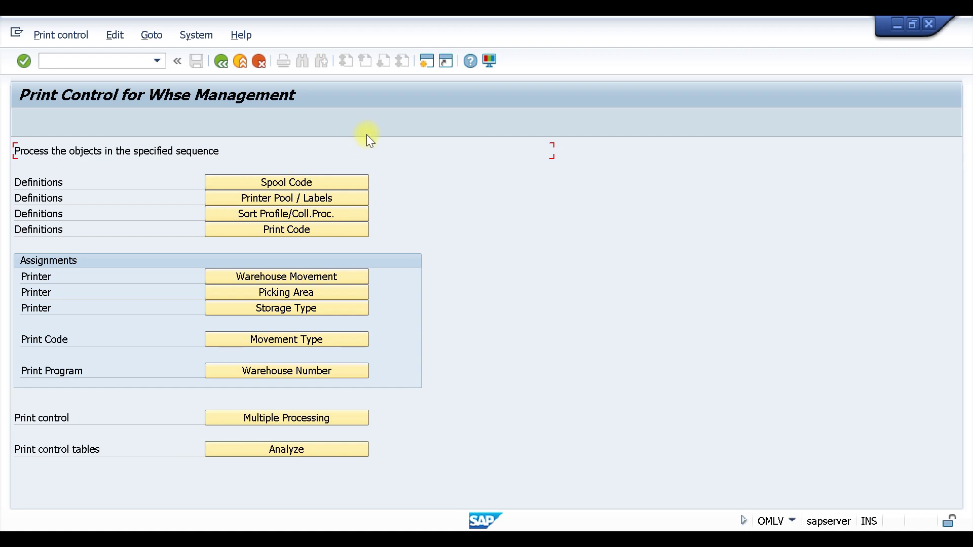
{"action": "left_click", "coordinate": [284, 370]}
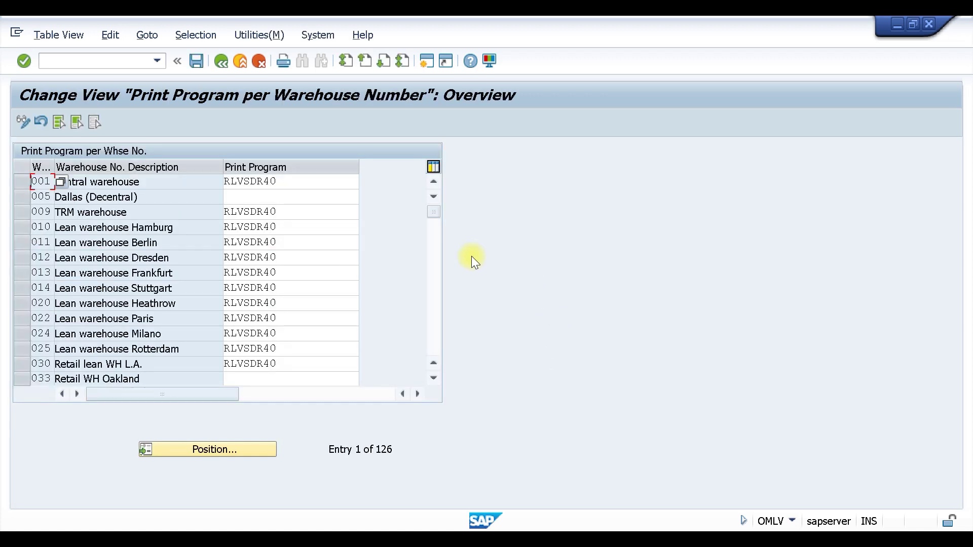
{"action": "left_click", "coordinate": [193, 448]}
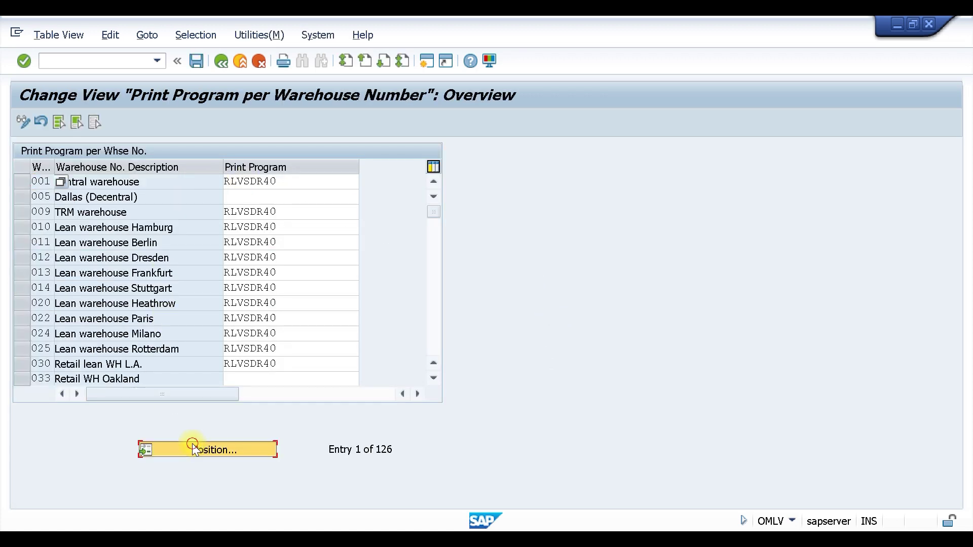
{"action": "type", "text": "W01"}
{"action": "key", "text": "Return"}
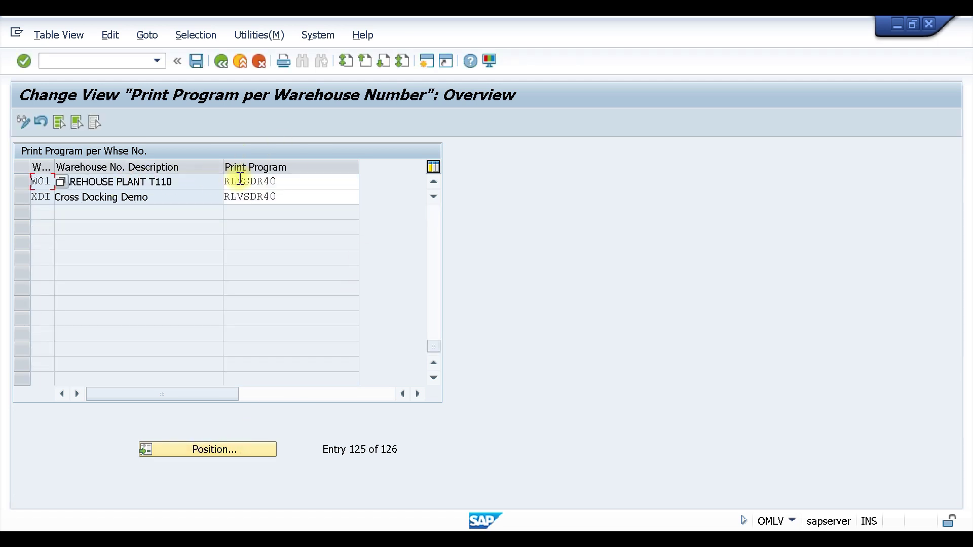
{"action": "left_click", "coordinate": [221, 61]}
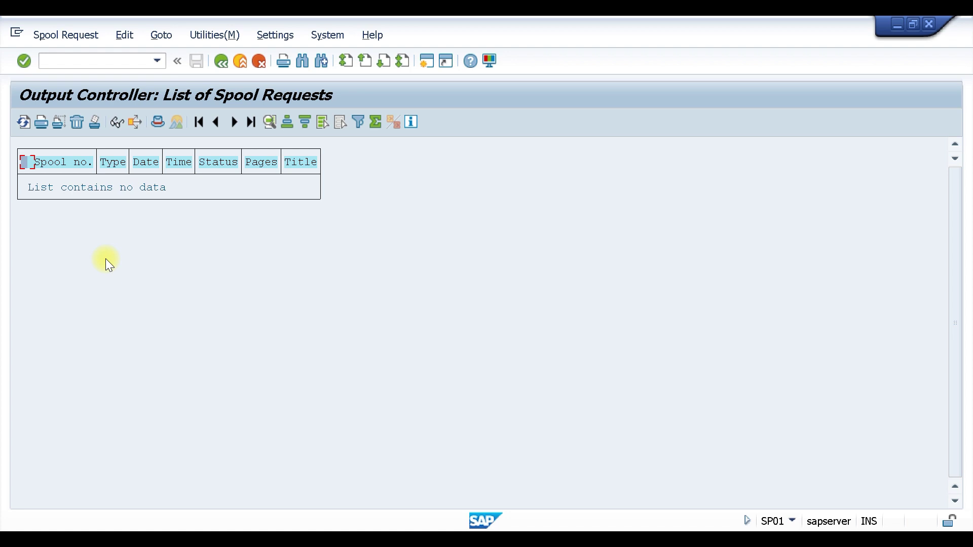
Open transaction SPAD and display output device LP01
{"action": "left_click", "coordinate": [99, 58]}
{"action": "type", "text": "/nspad"}
{"action": "key", "text": "Return"}
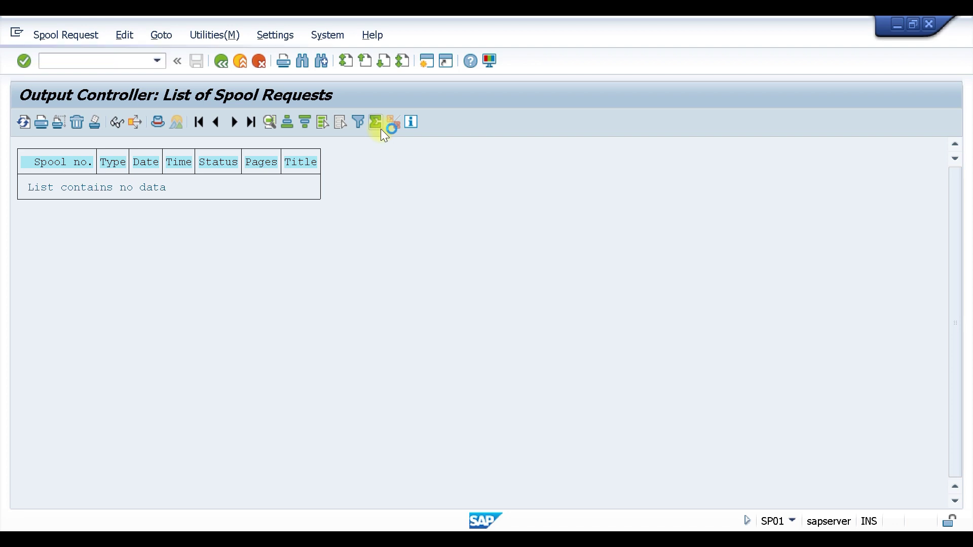
{"action": "double_click", "coordinate": [218, 221]}
List the output requests for device LP01 and go through the list from its beginning
{"action": "left_click", "coordinate": [45, 123]}
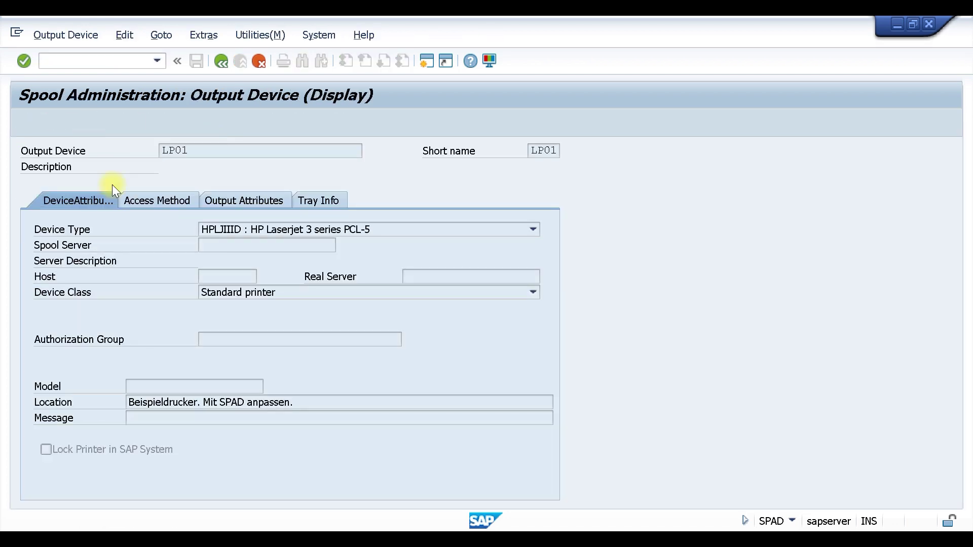
{"action": "scroll", "coordinate": [352, 377], "scroll_direction": "down", "scroll_amount": 1}
{"action": "scroll", "coordinate": [416, 337], "scroll_direction": "up", "scroll_amount": 1}
{"action": "scroll", "coordinate": [415, 339], "scroll_direction": "down", "scroll_amount": 1}
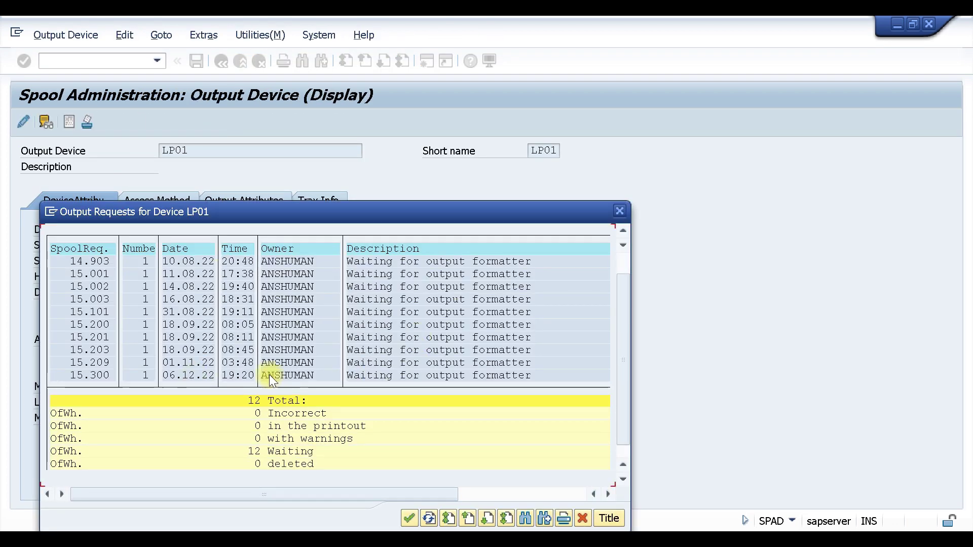
{"action": "left_click", "coordinate": [468, 518]}
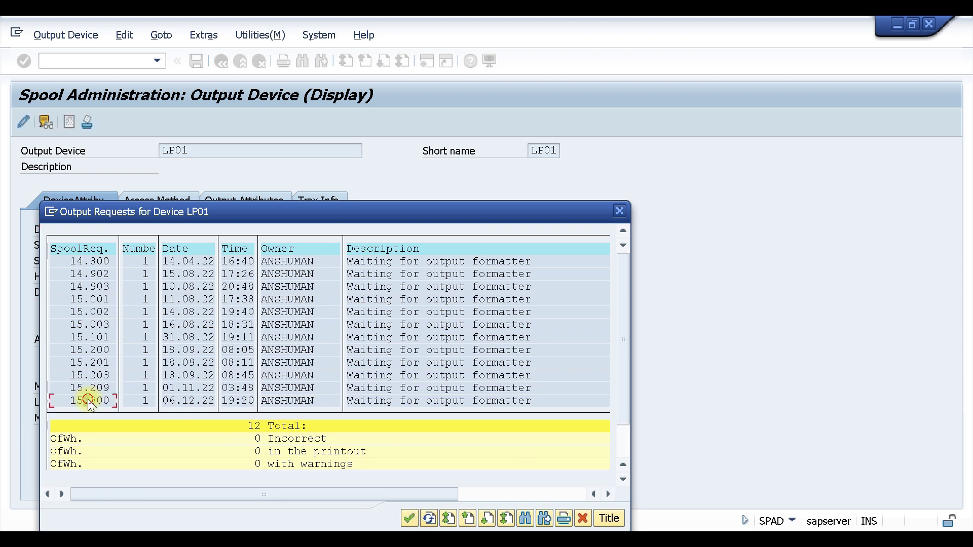
Open the output request dated 06.12.22 and examine its internal information and available functions
{"action": "double_click", "coordinate": [87, 399]}
{"action": "left_click", "coordinate": [185, 201]}
{"action": "left_click", "coordinate": [438, 325]}
{"action": "left_click", "coordinate": [68, 34]}
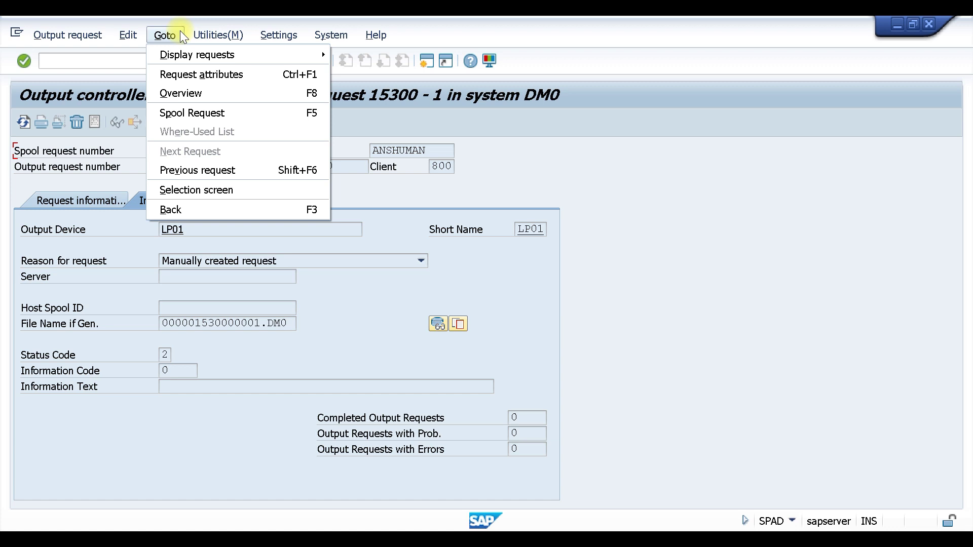
{"action": "mouse_move", "coordinate": [216, 39]}
Show the status description of the output request and read it through to the printout status
{"action": "left_click", "coordinate": [81, 201]}
{"action": "left_click", "coordinate": [225, 230]}
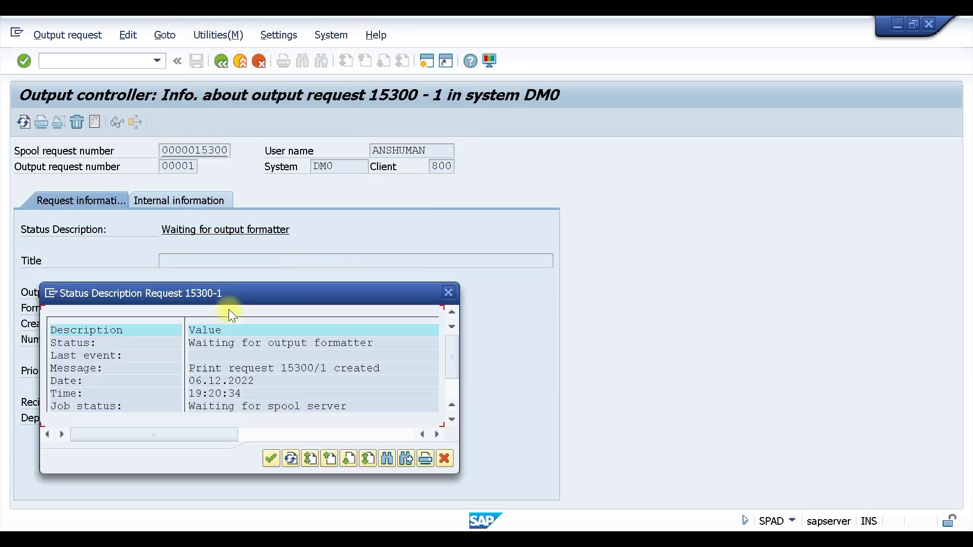
{"action": "scroll", "coordinate": [372, 352], "scroll_direction": "down", "scroll_amount": 1}
{"action": "scroll", "coordinate": [373, 352], "scroll_direction": "down", "scroll_amount": 2}
Print one copy of all pages of the status description list to output device LP01 and close the status window
{"action": "left_click", "coordinate": [425, 459]}
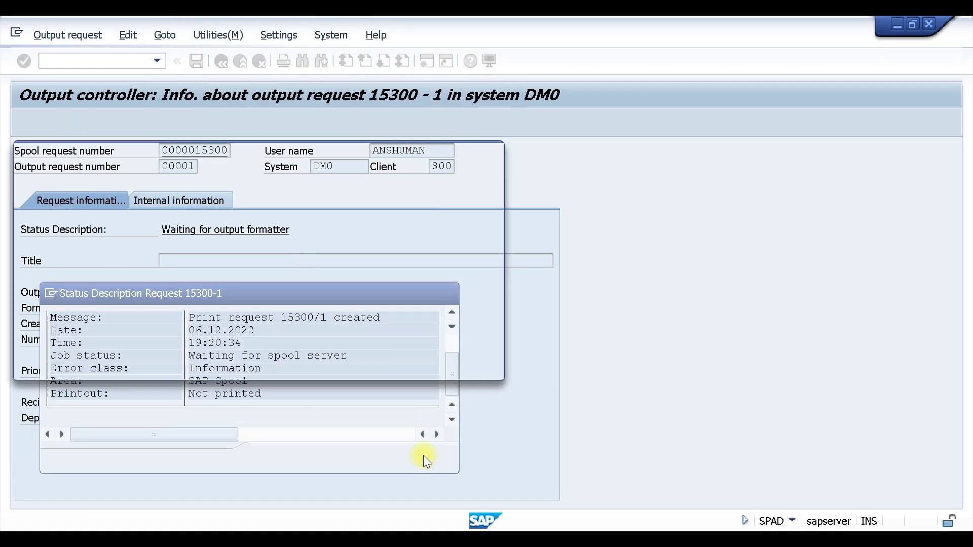
{"action": "left_click", "coordinate": [273, 178]}
{"action": "left_click", "coordinate": [783, 431]}
{"action": "double_click", "coordinate": [182, 145]}
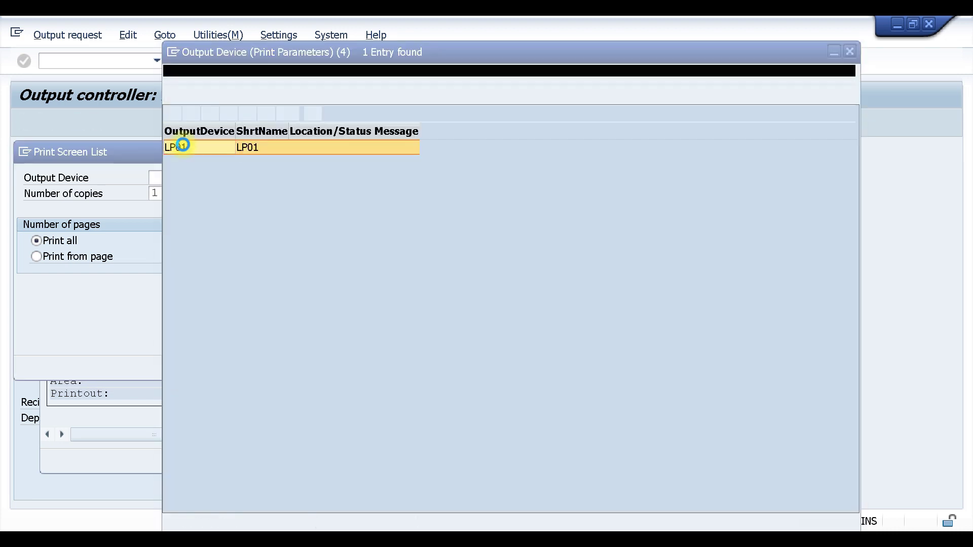
{"action": "left_click", "coordinate": [392, 367]}
{"action": "left_click", "coordinate": [446, 445]}
{"action": "left_click", "coordinate": [272, 459]}
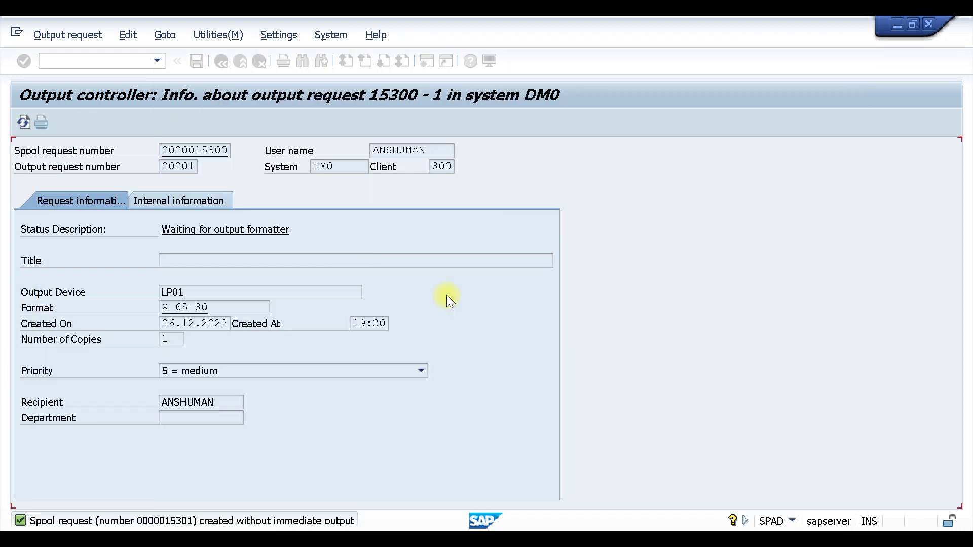